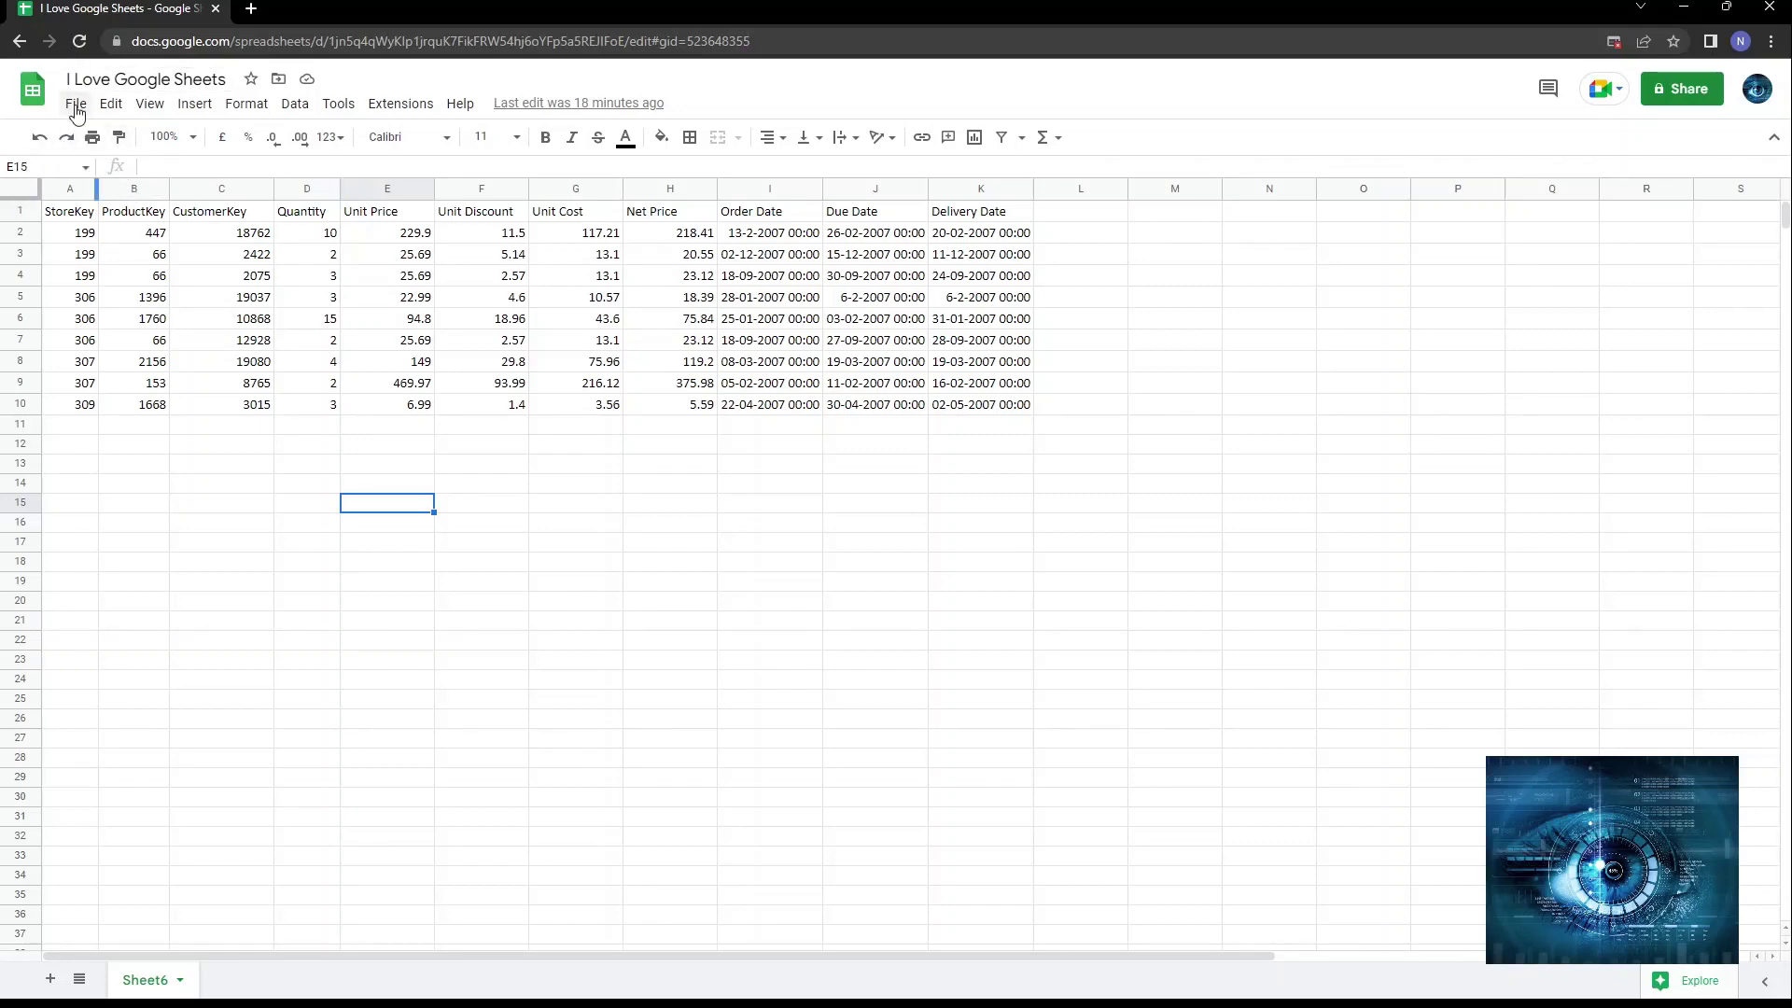
Create a new blank spreadsheet from the I Love Google Sheets file.
click(77, 110)
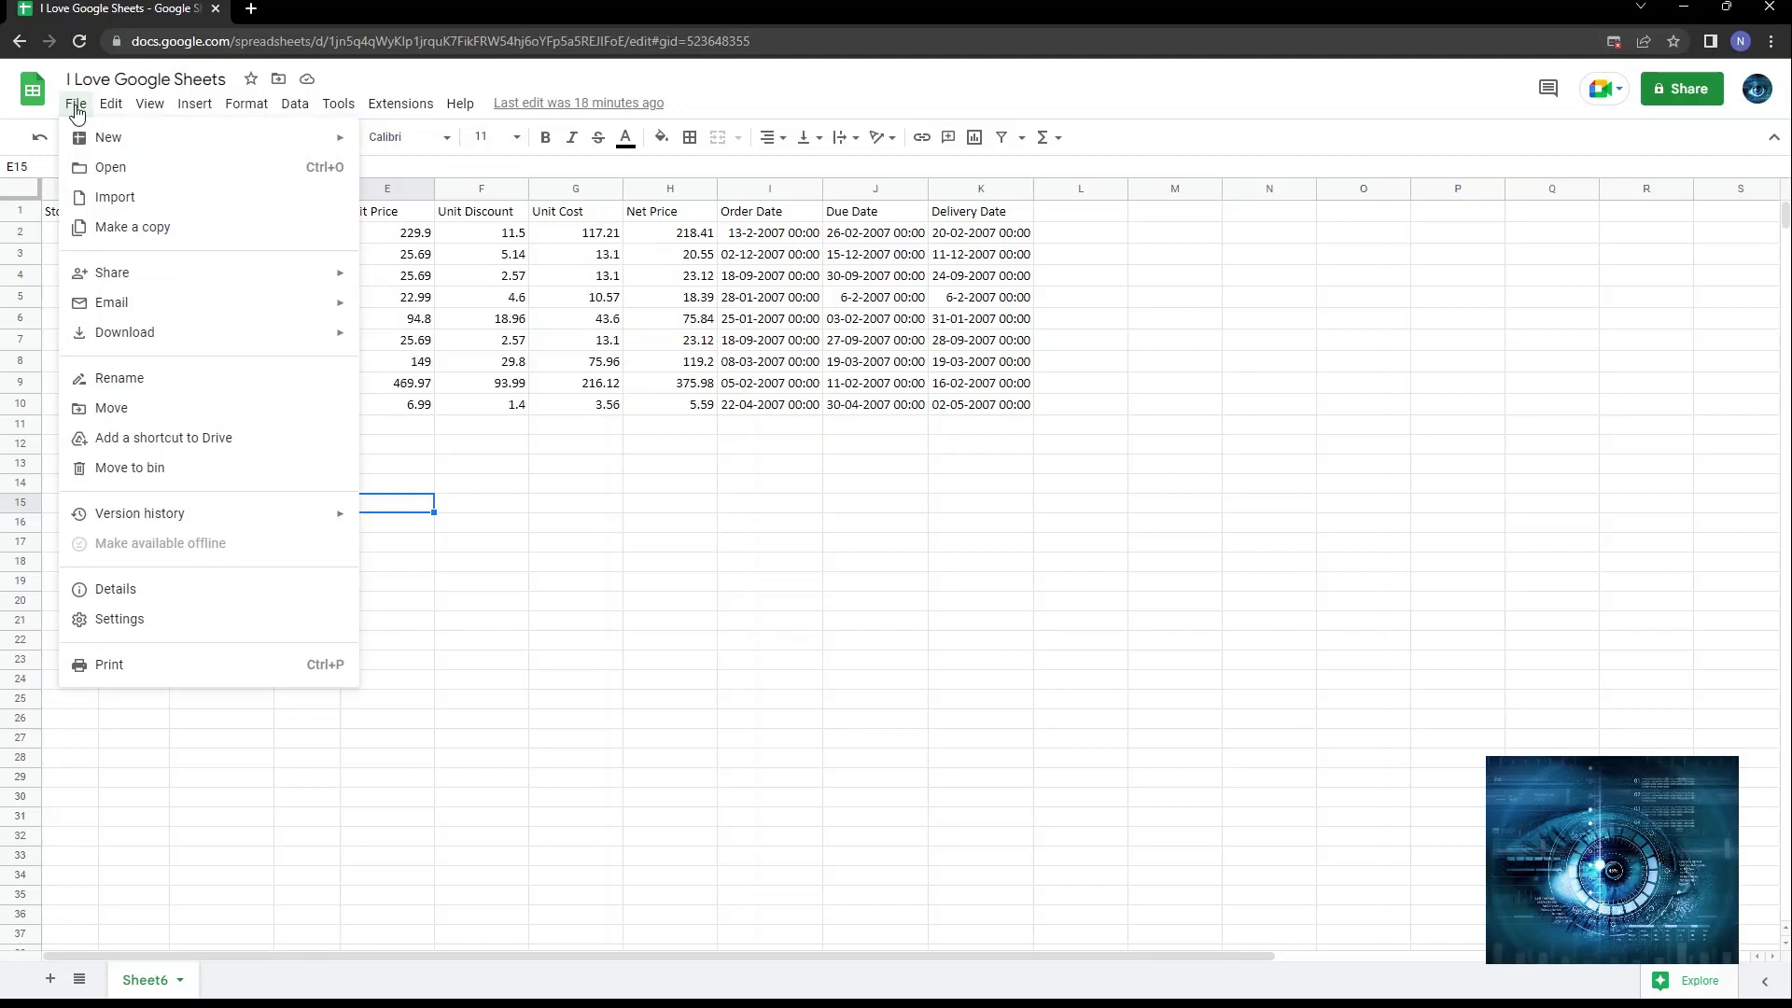
mouse_move(106, 114)
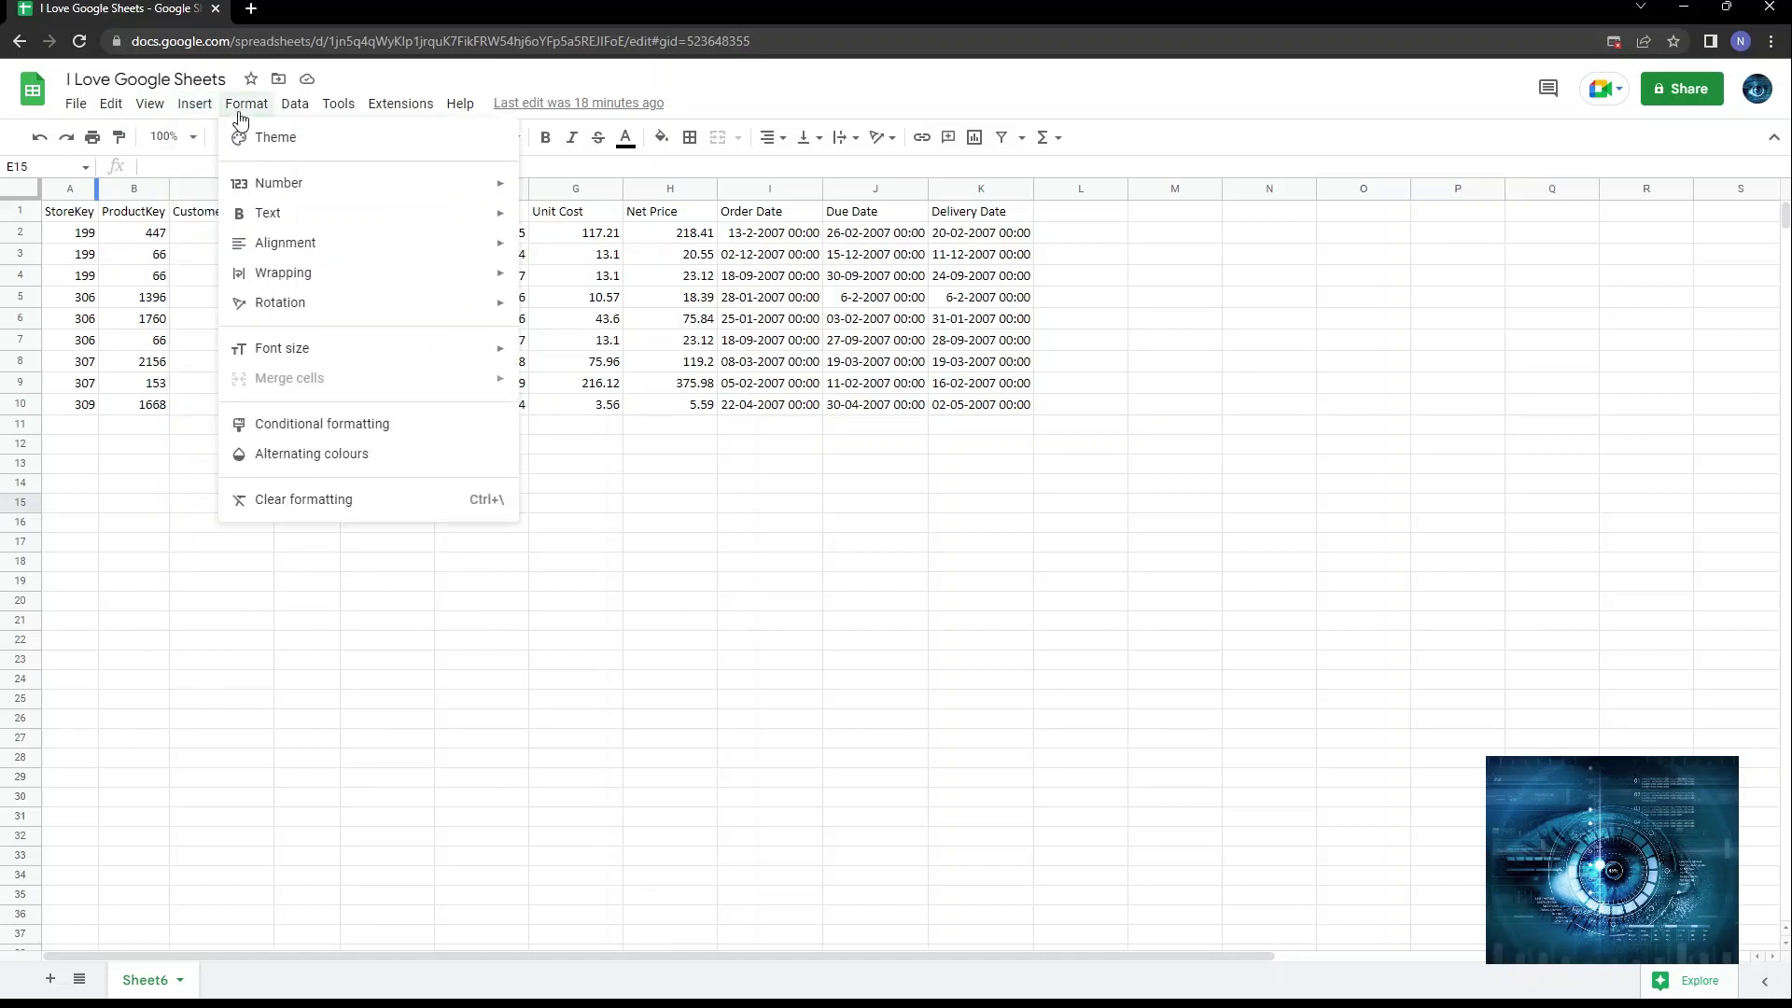
mouse_move(295, 110)
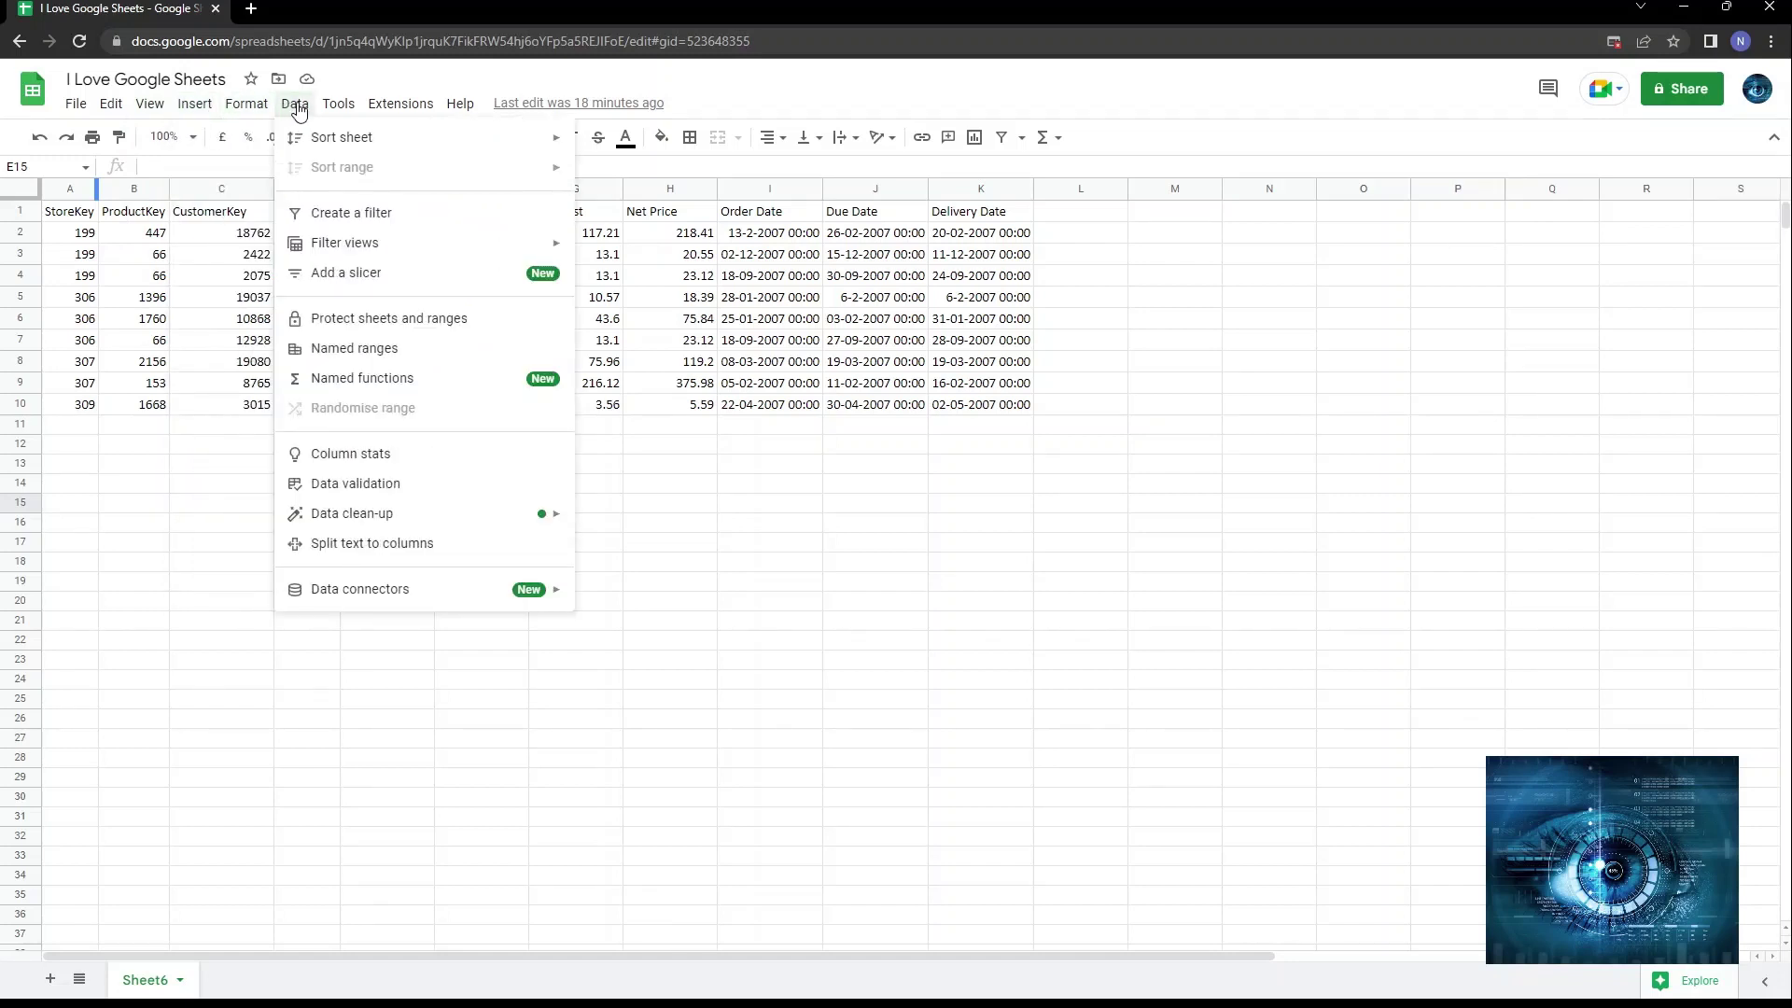
mouse_move(400, 110)
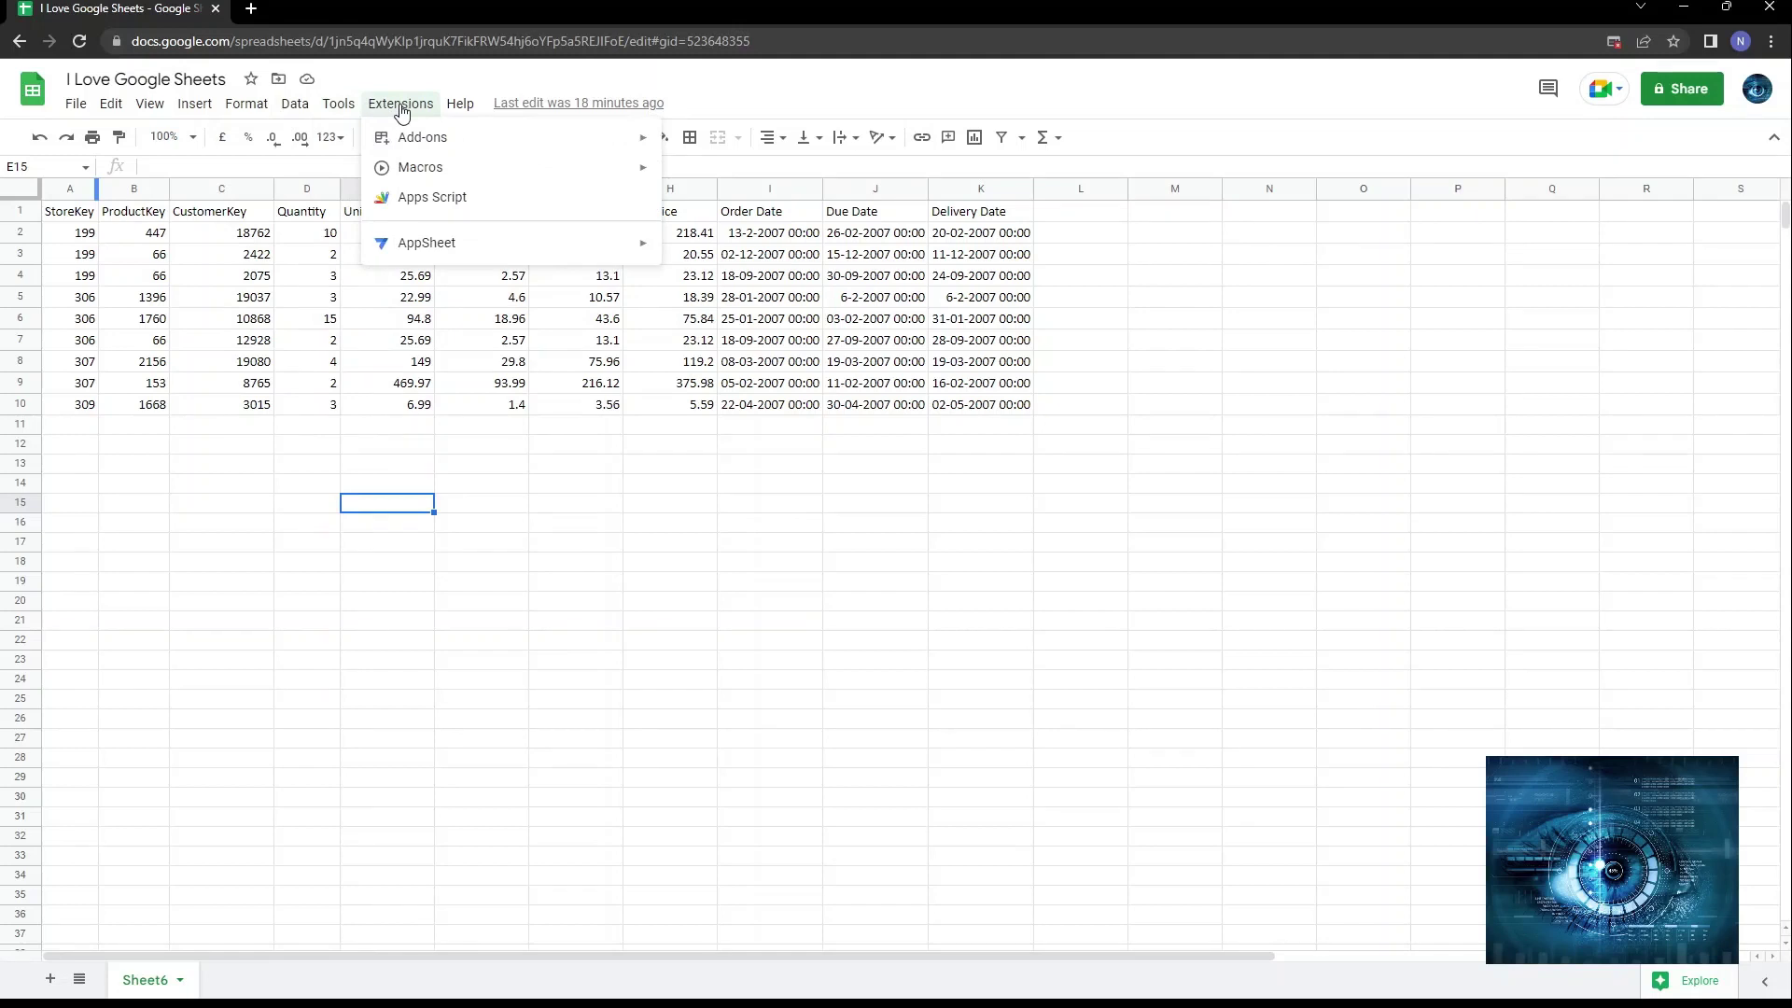
mouse_move(457, 109)
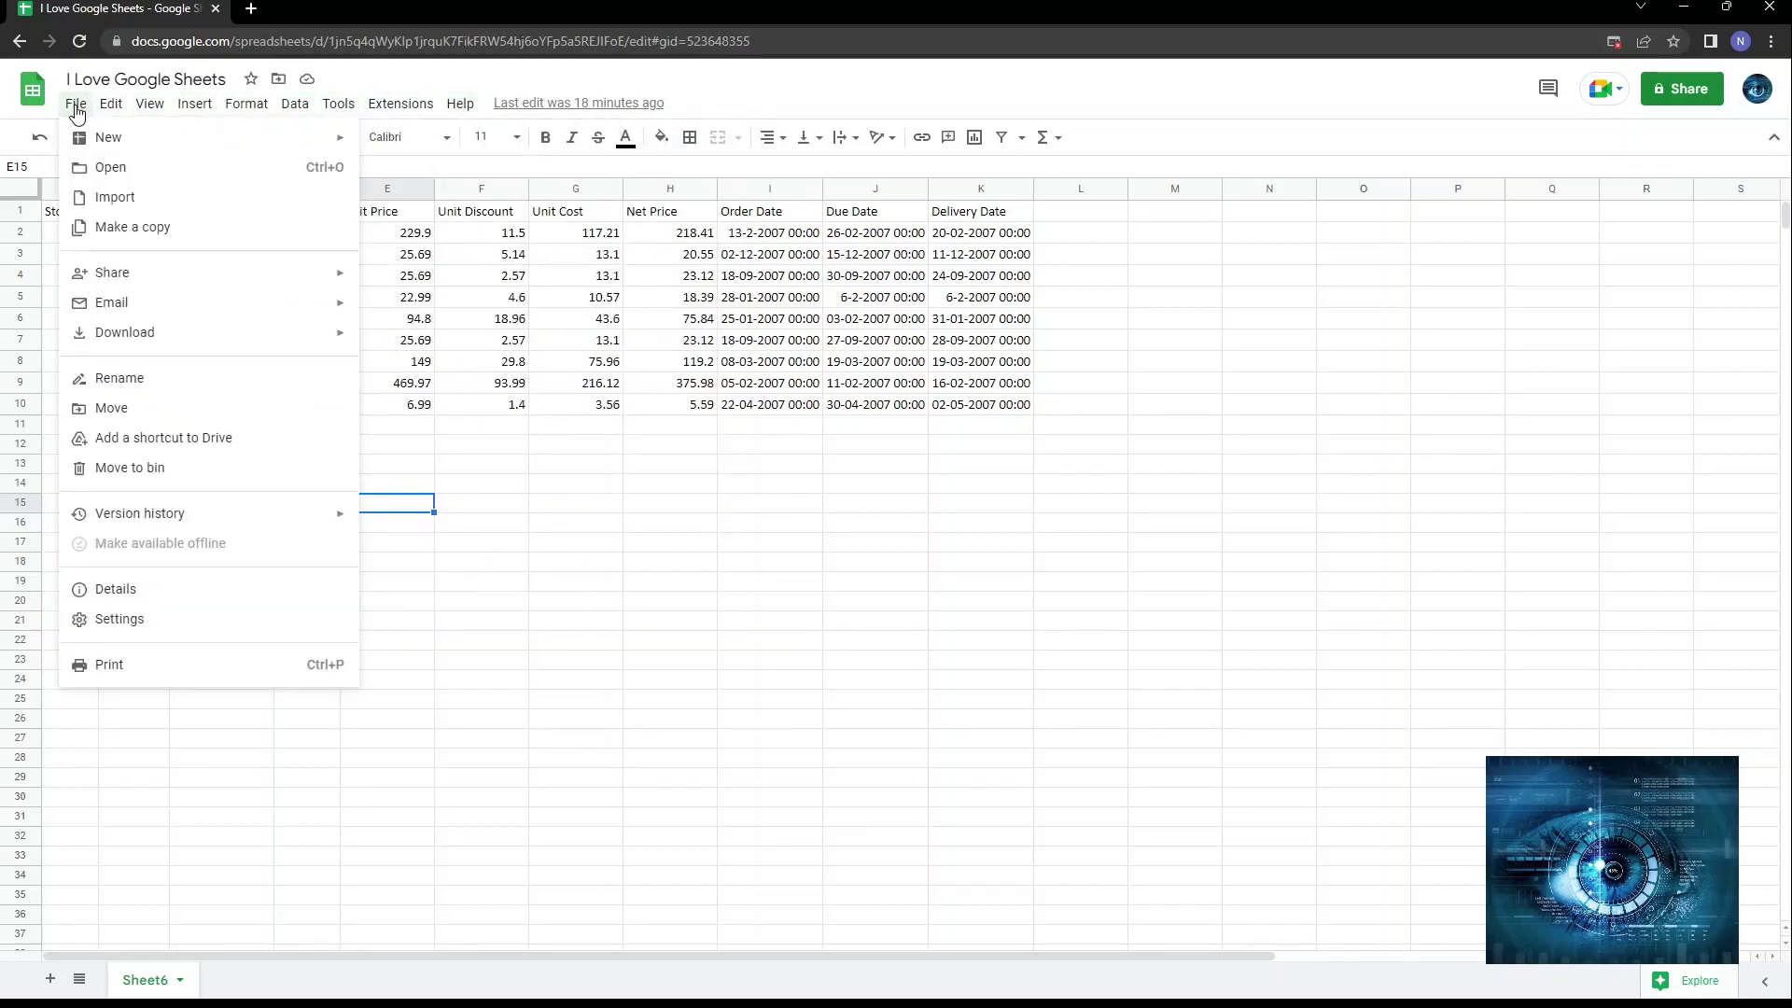
mouse_move(83, 143)
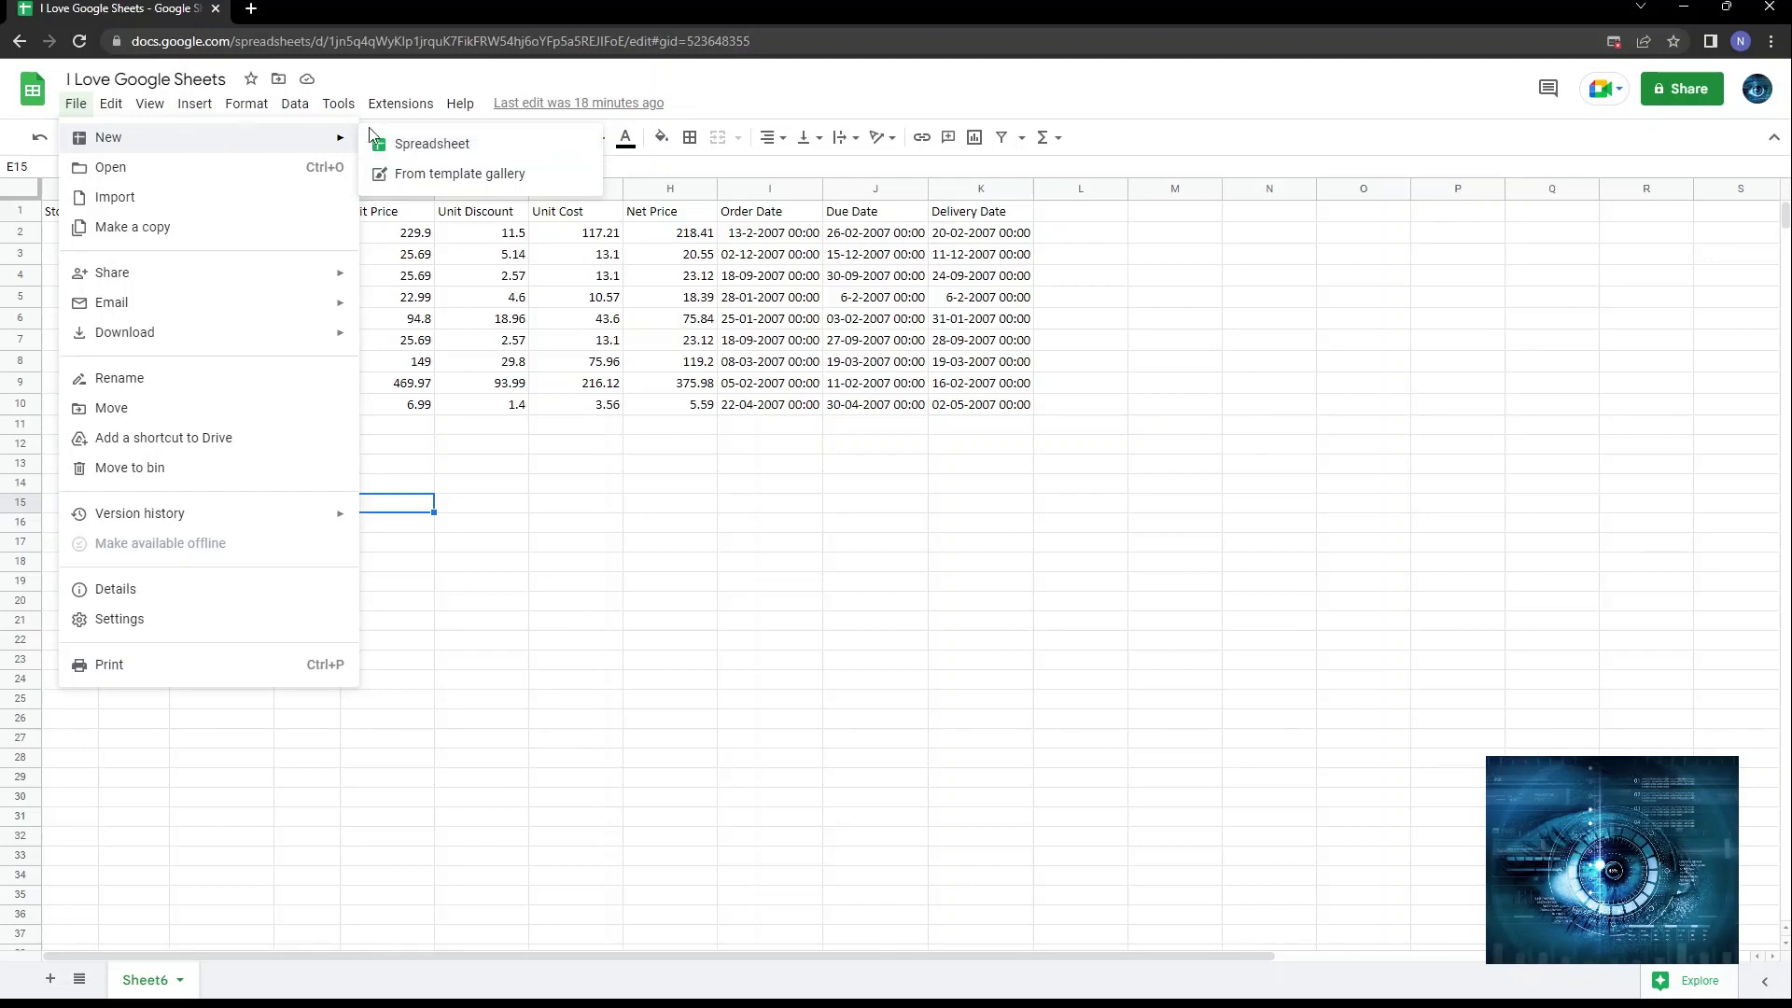
mouse_move(320, 140)
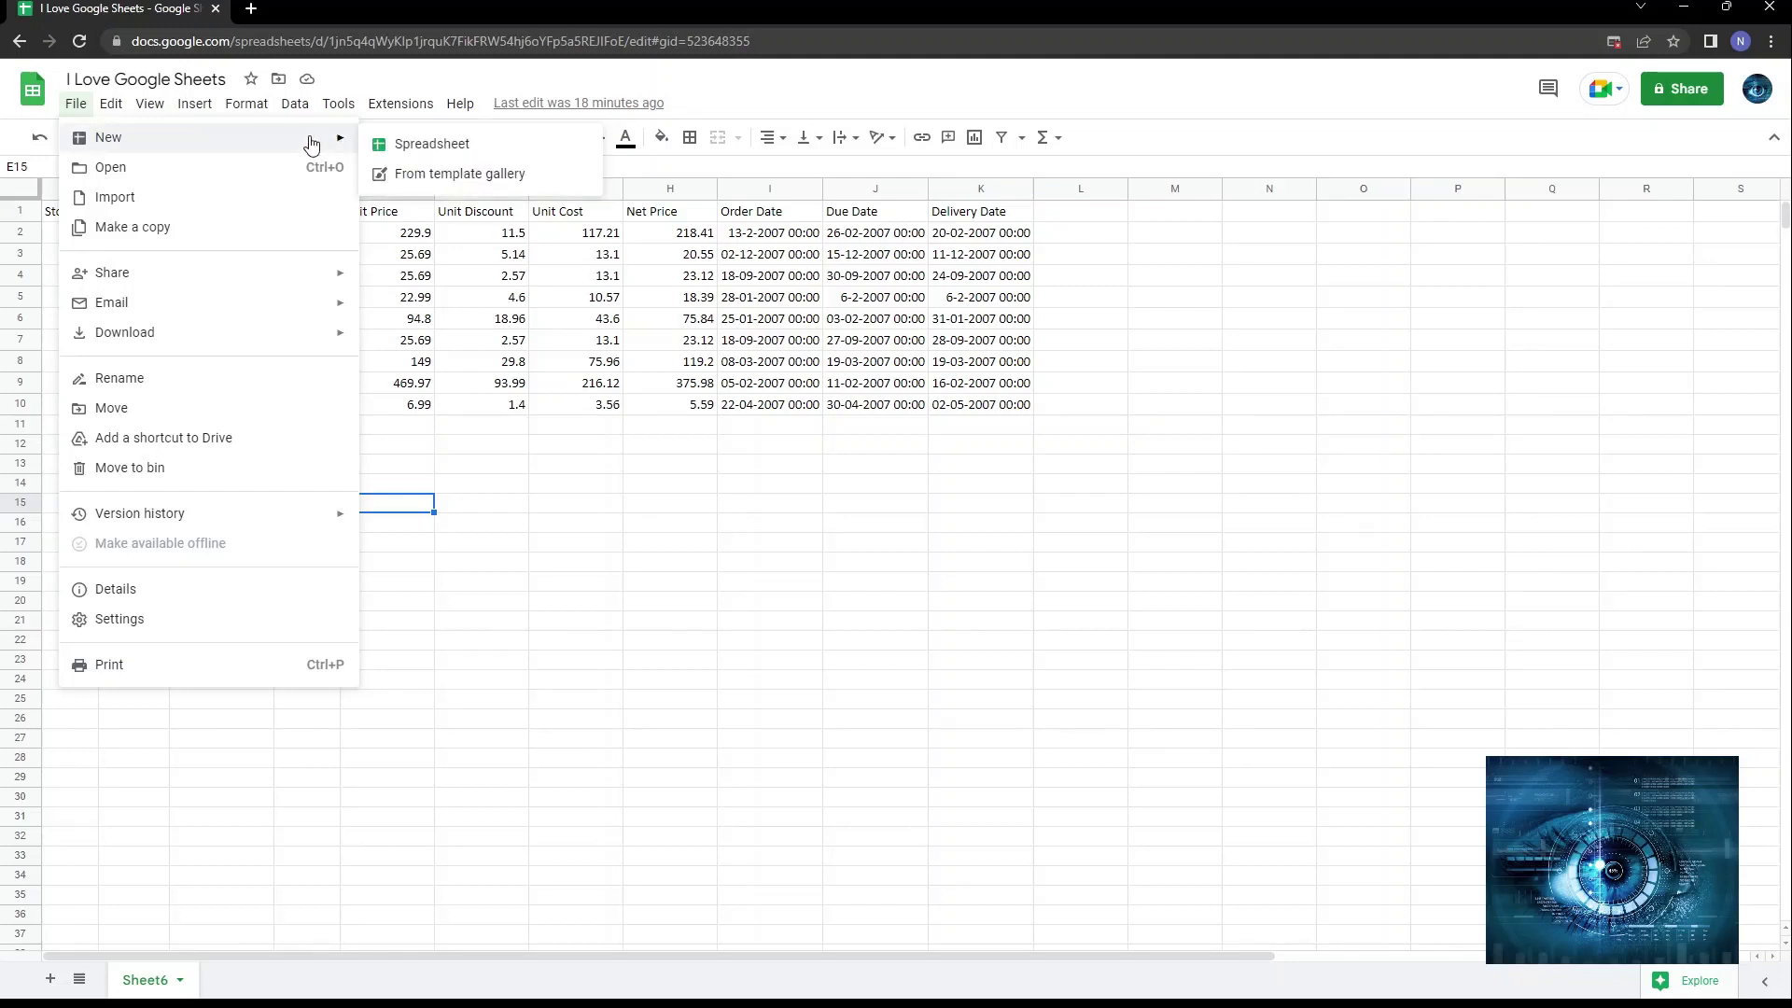
click(454, 152)
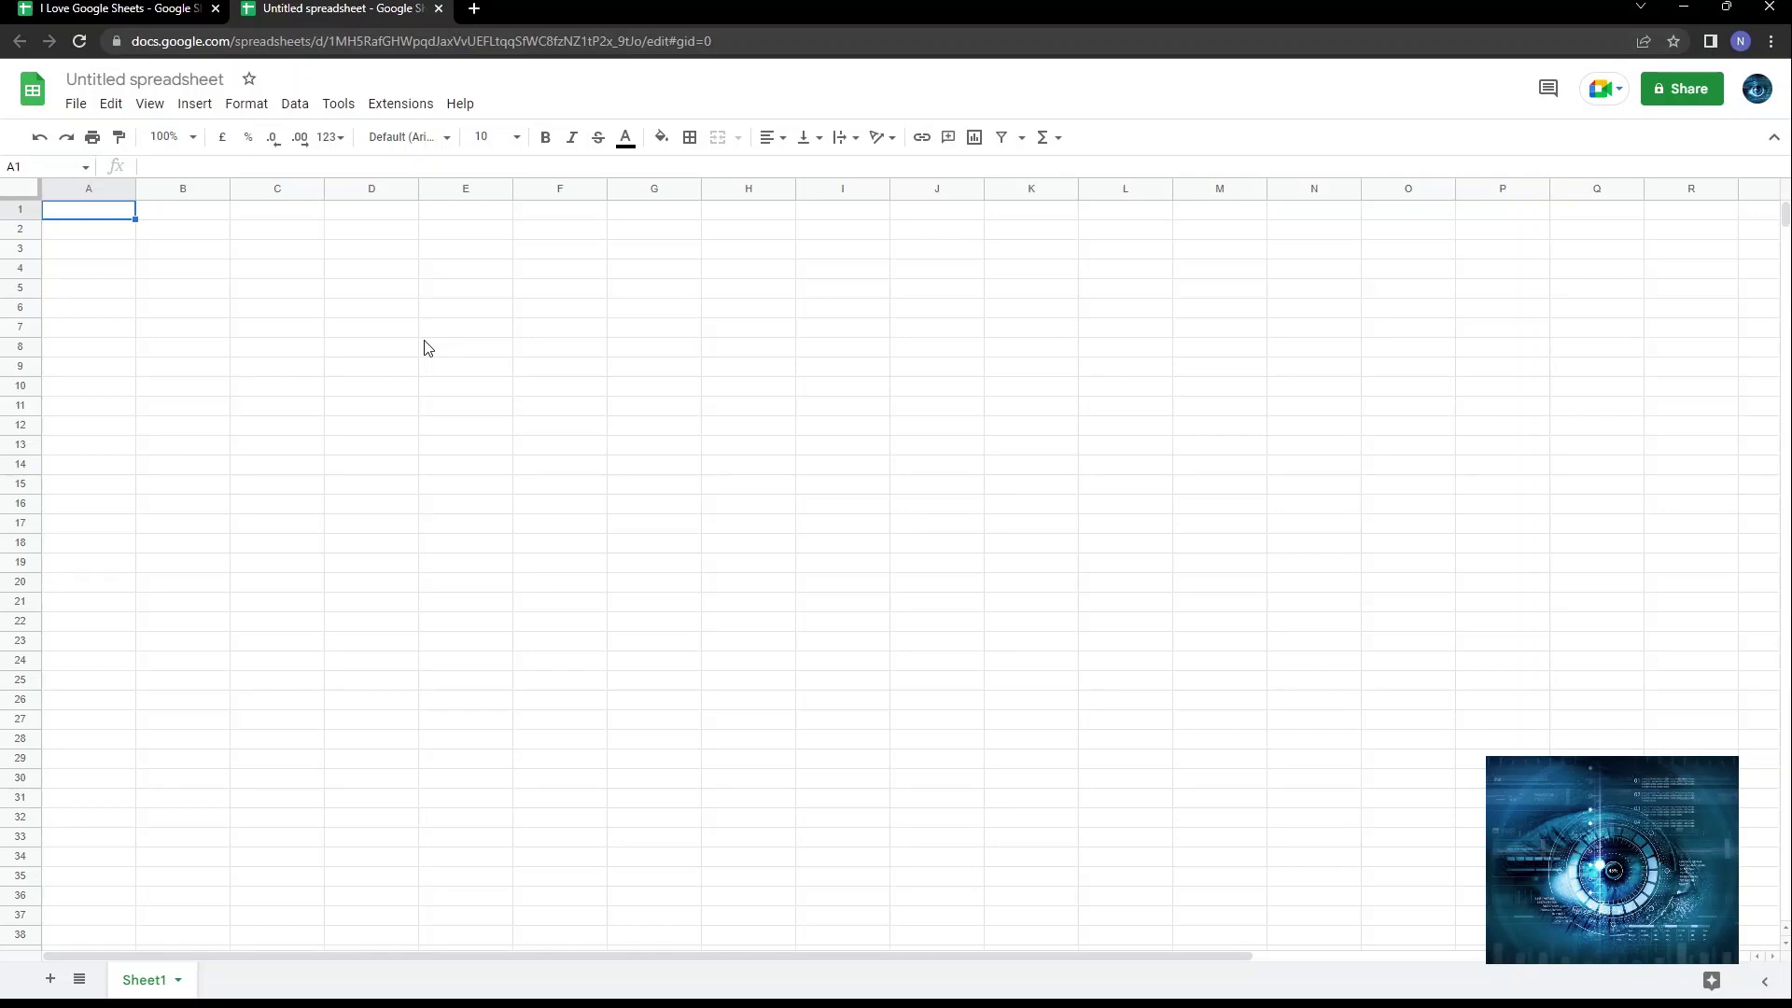
Return to the I Love Google Sheets file and create a new spreadsheet from the Monthly budget template in the template gallery.
click(94, 8)
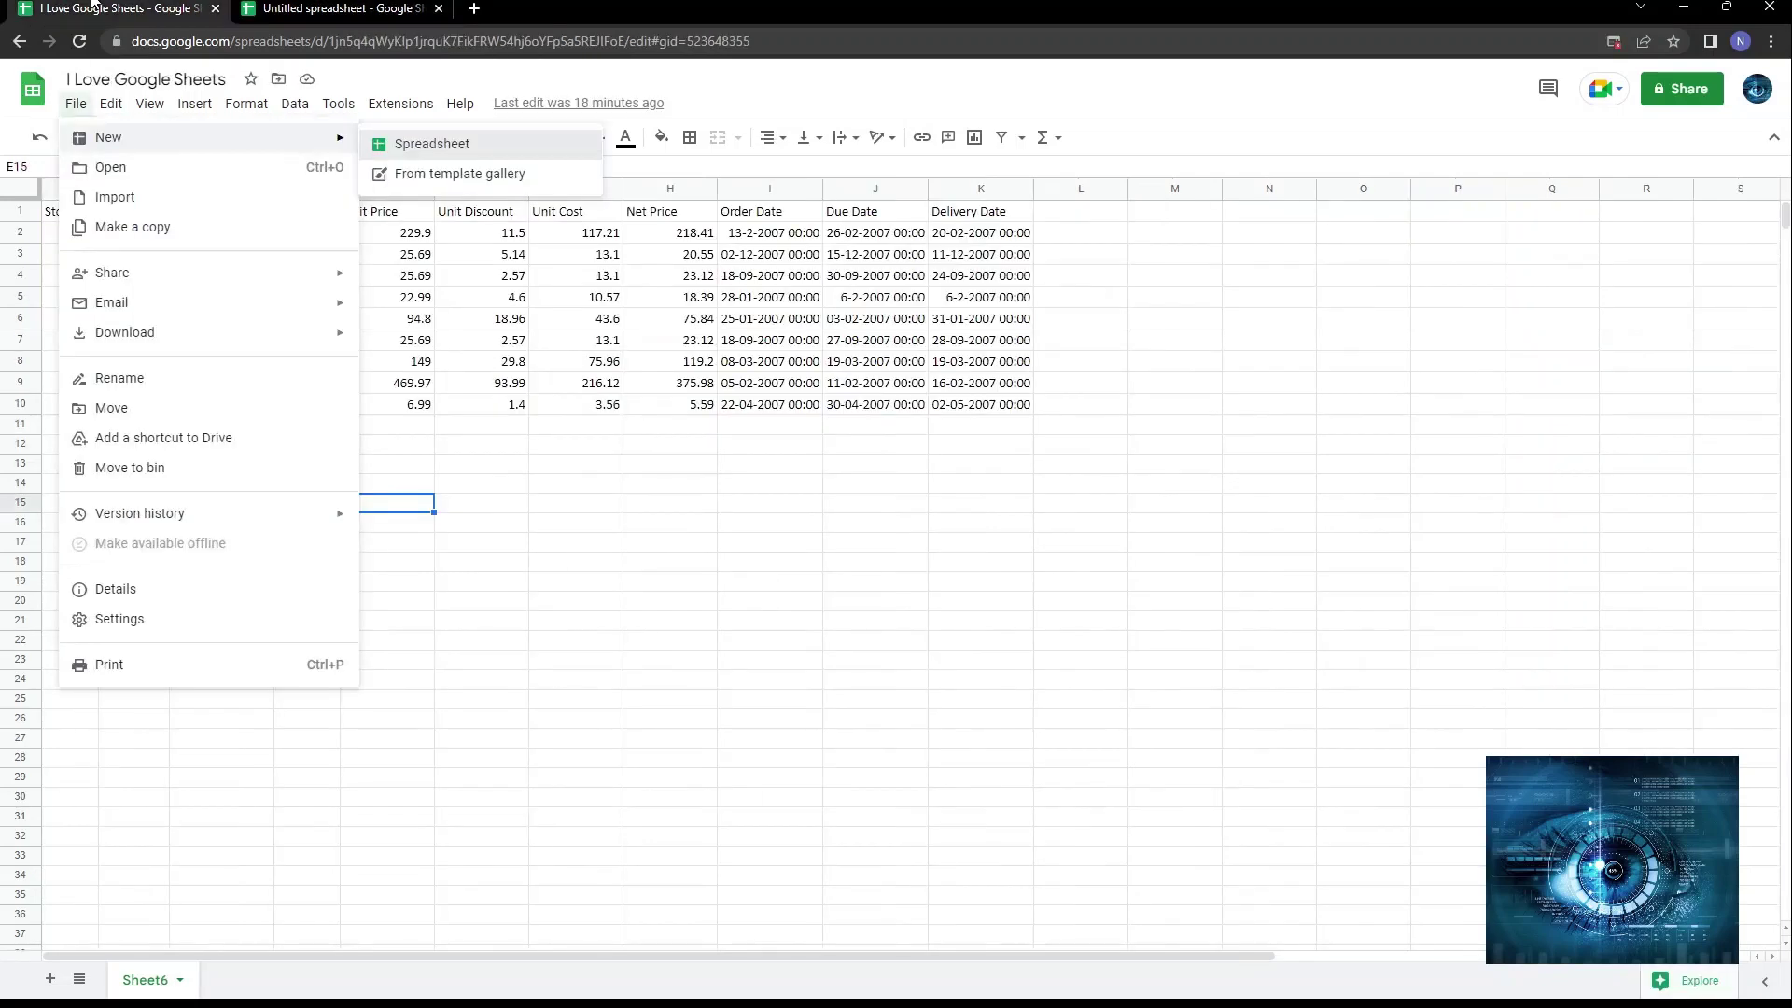
click(76, 104)
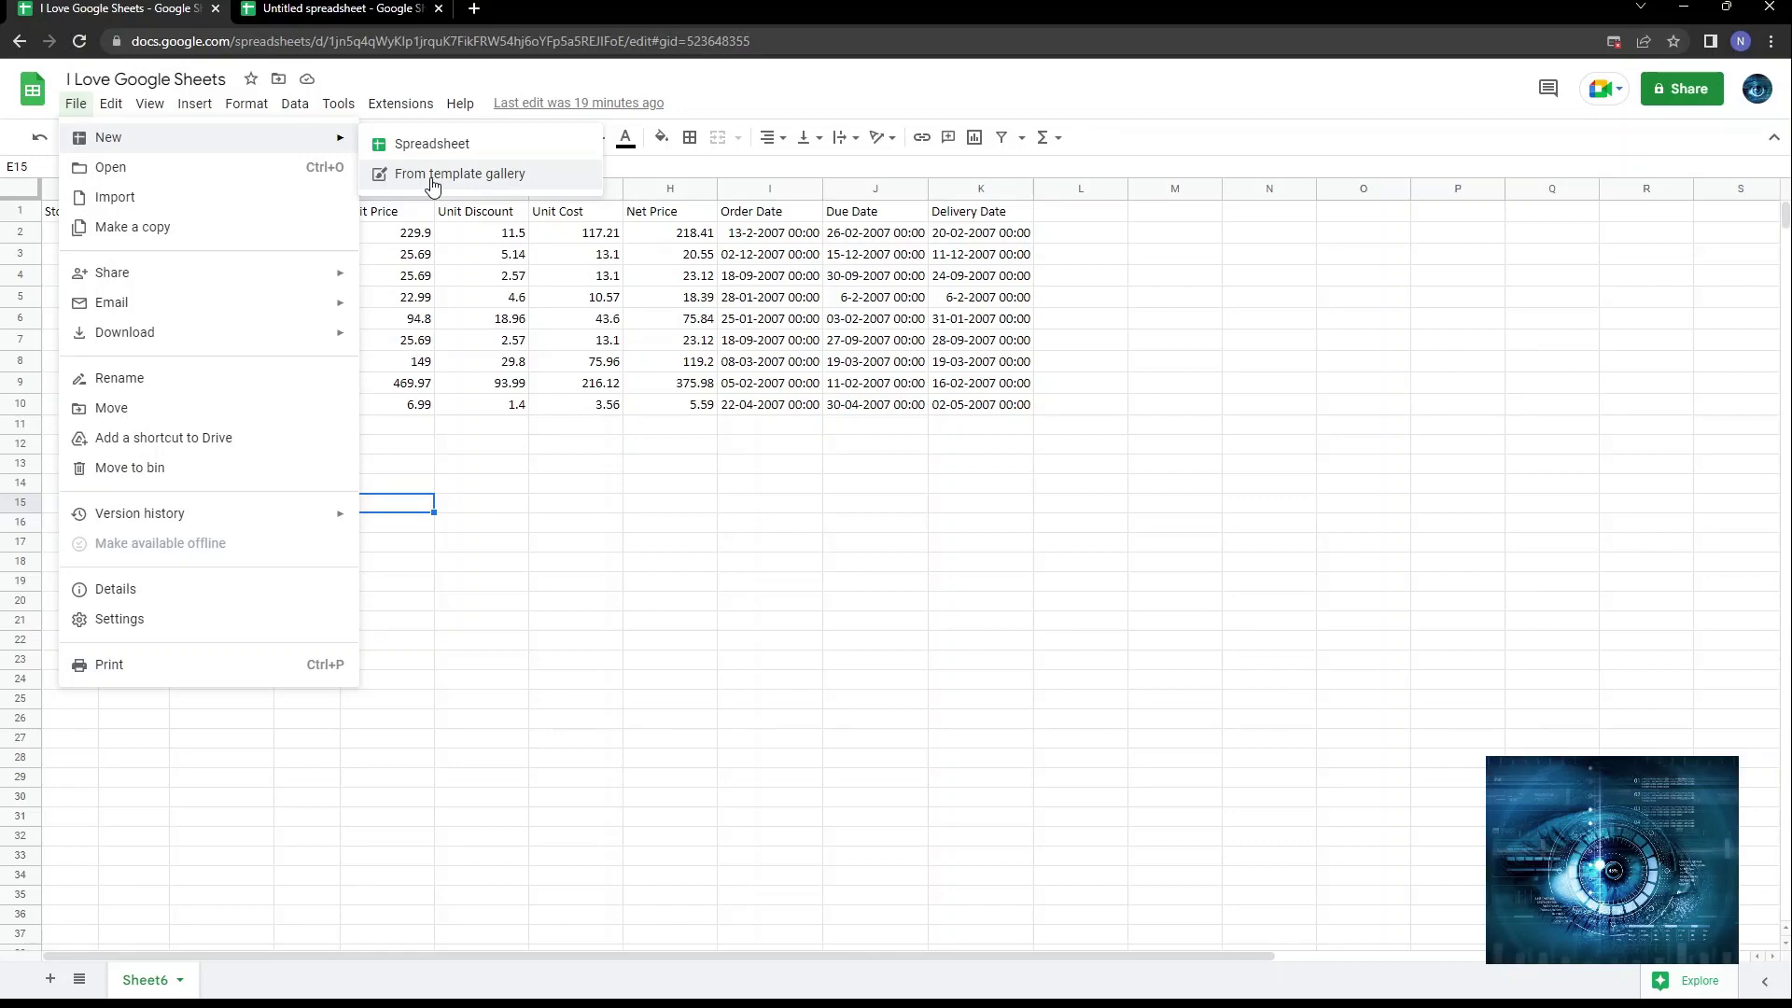
click(432, 184)
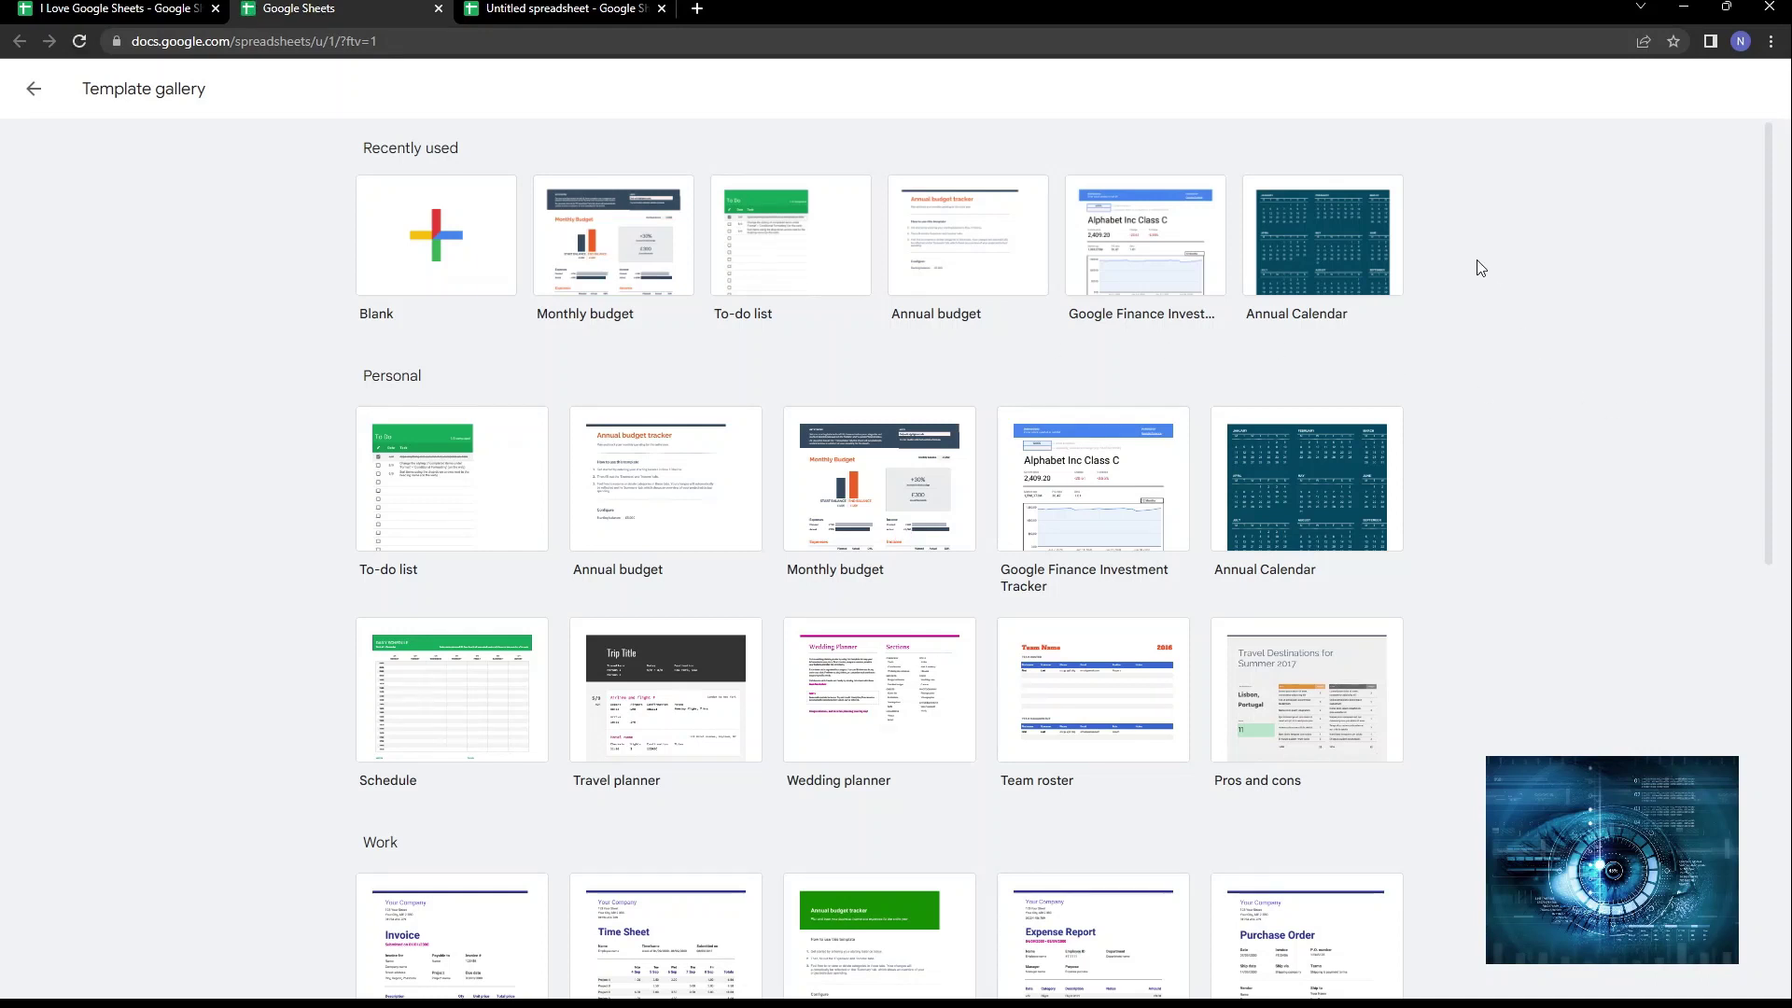
scroll(1476, 267, down, 2)
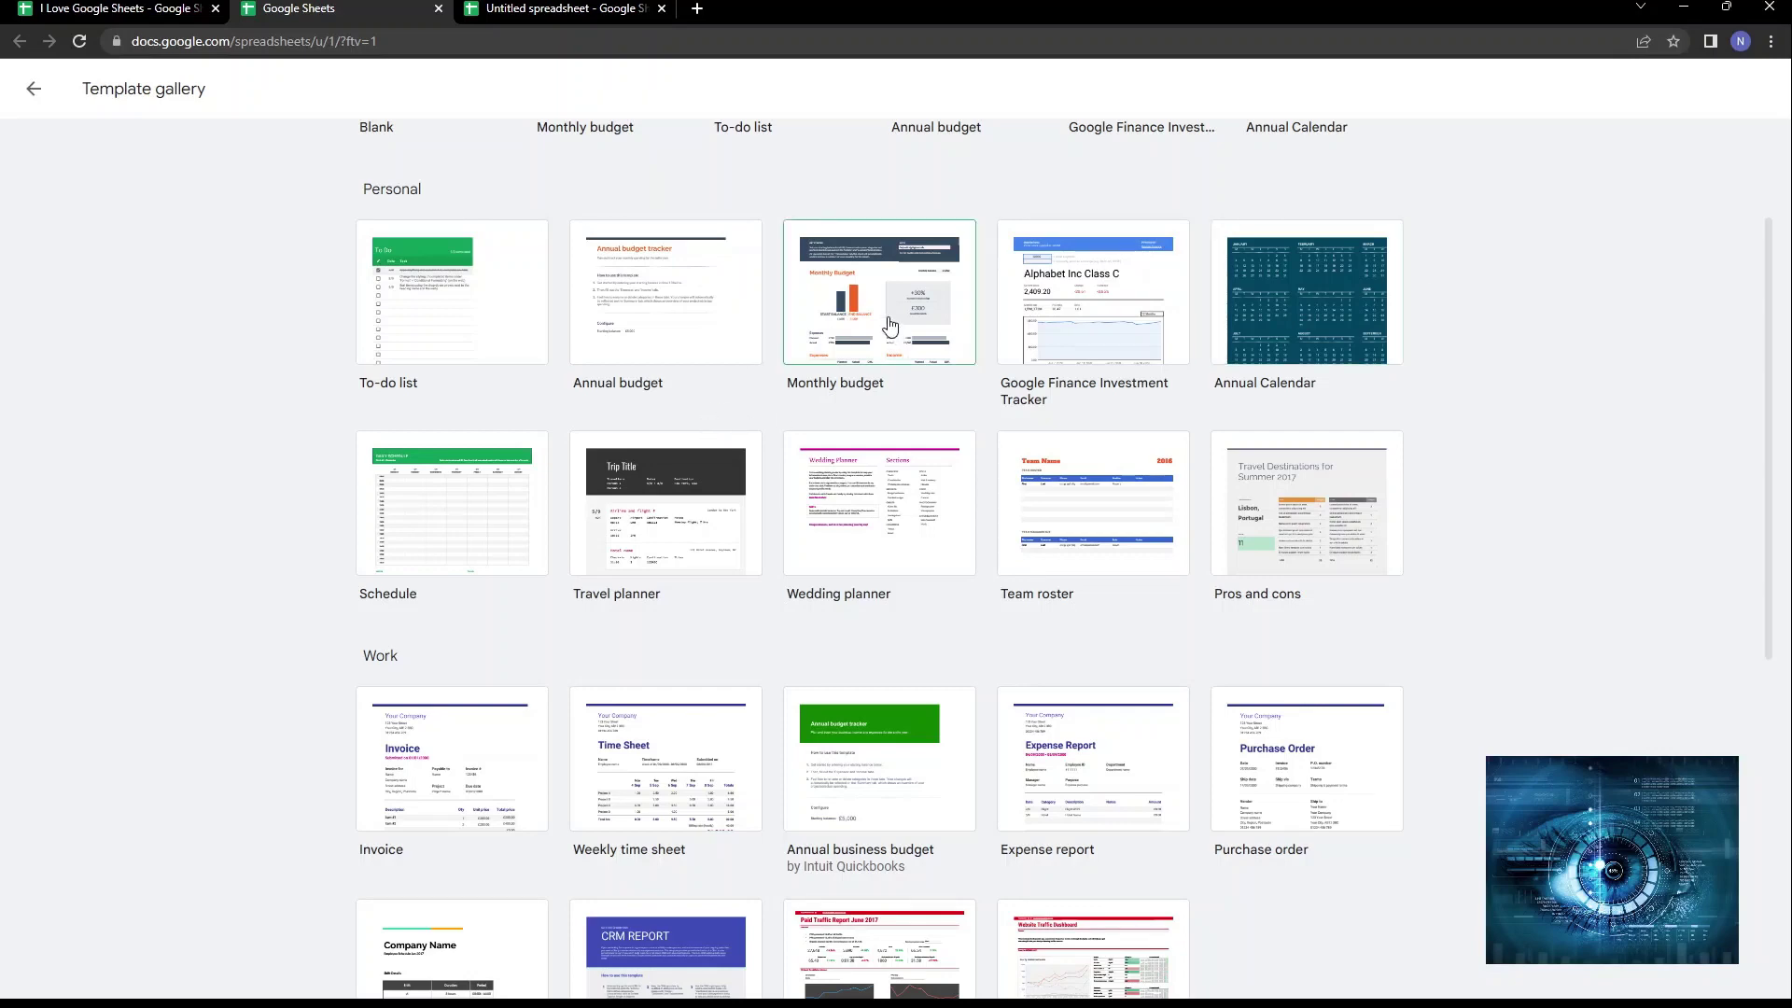
click(888, 324)
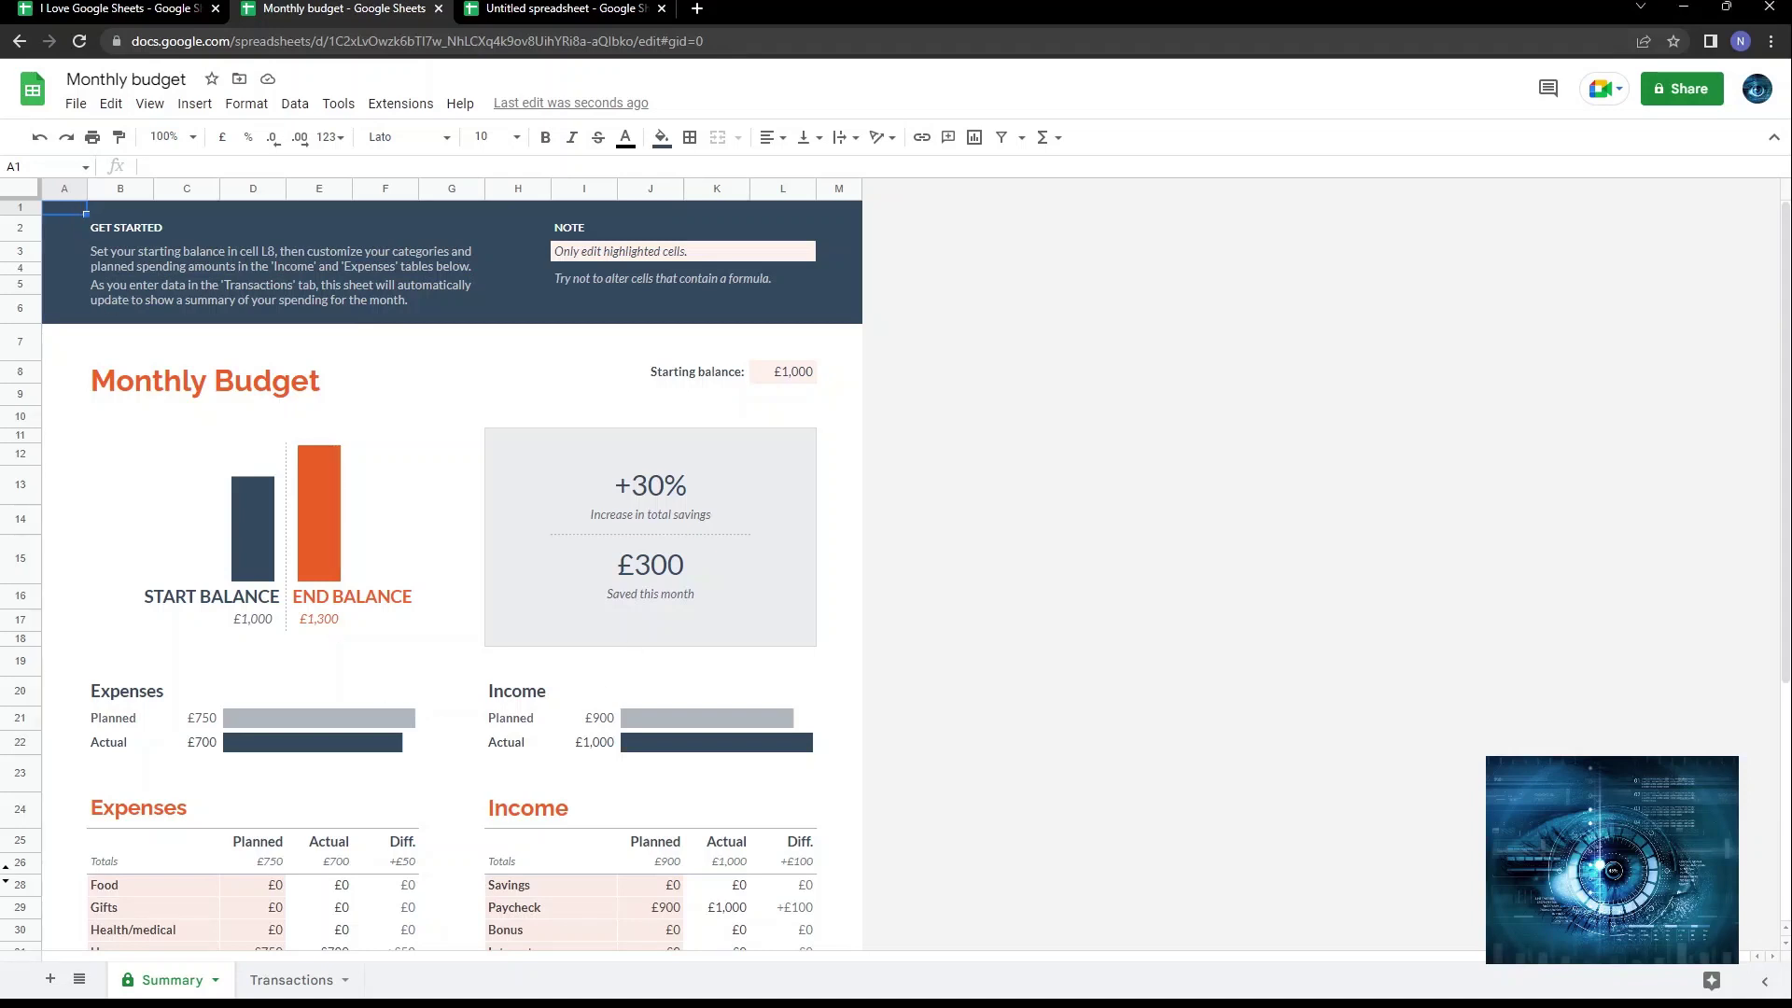
Return to the I Love Google Sheets file and examine the recent and My Drive files available to open.
click(101, 9)
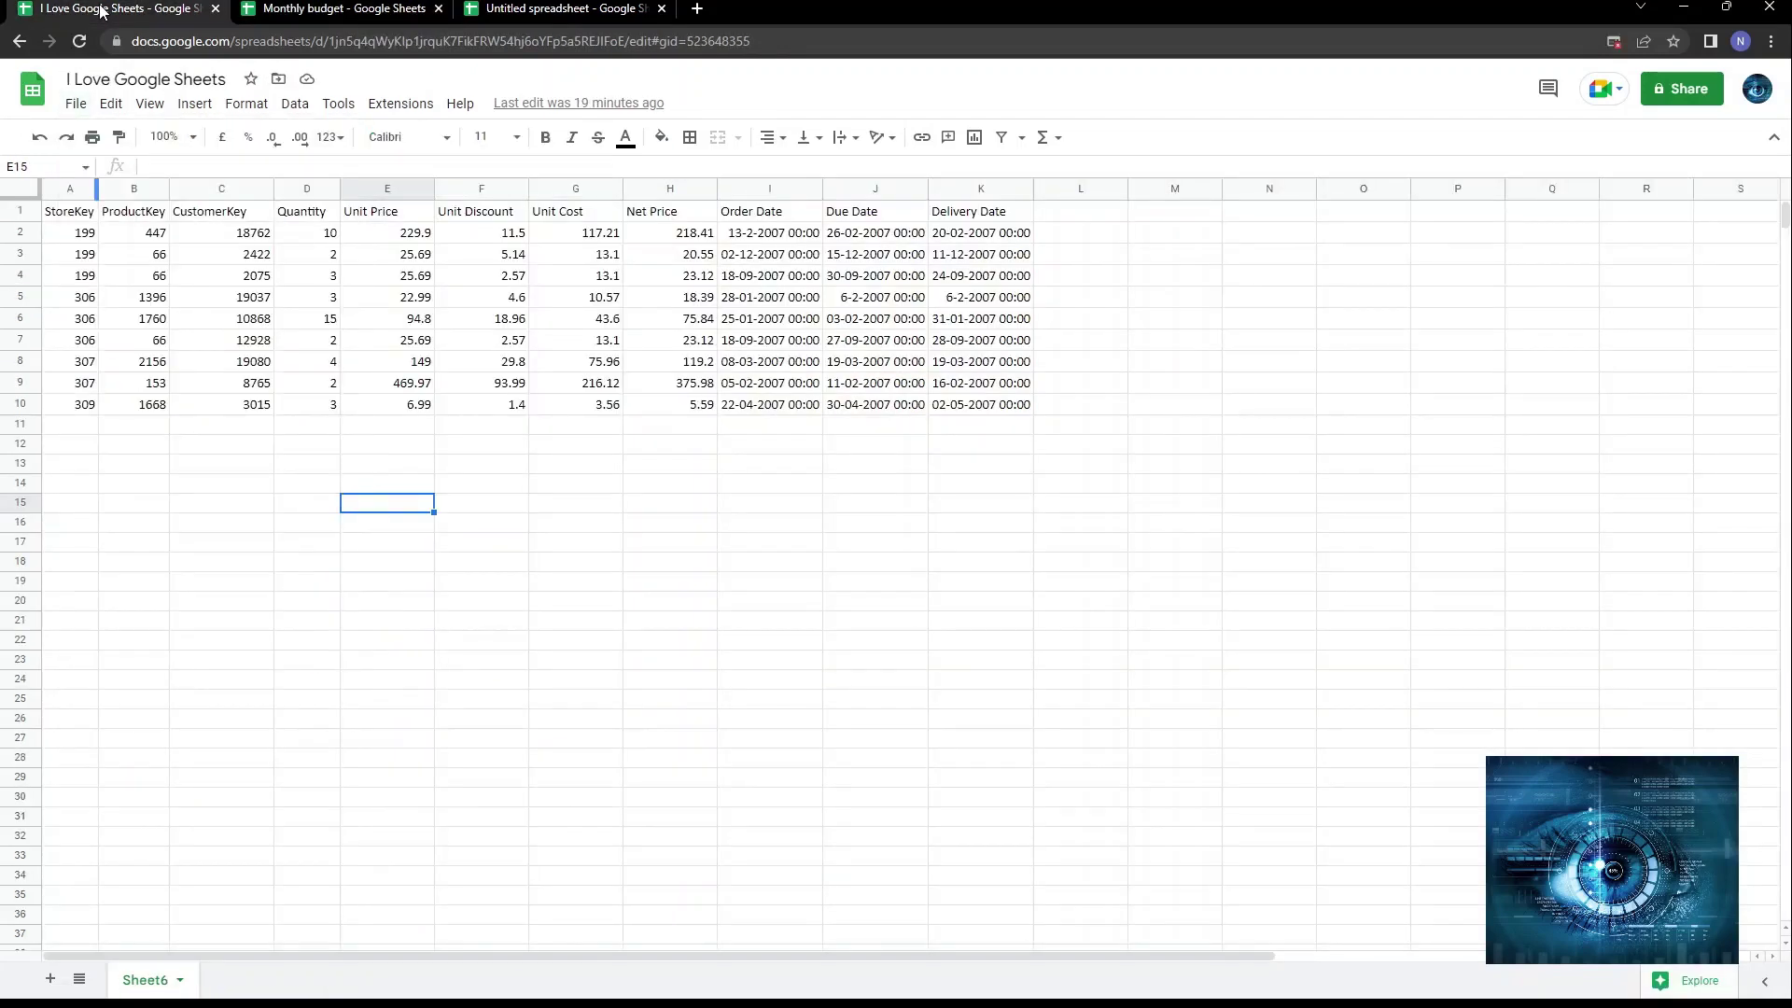
click(440, 727)
click(310, 523)
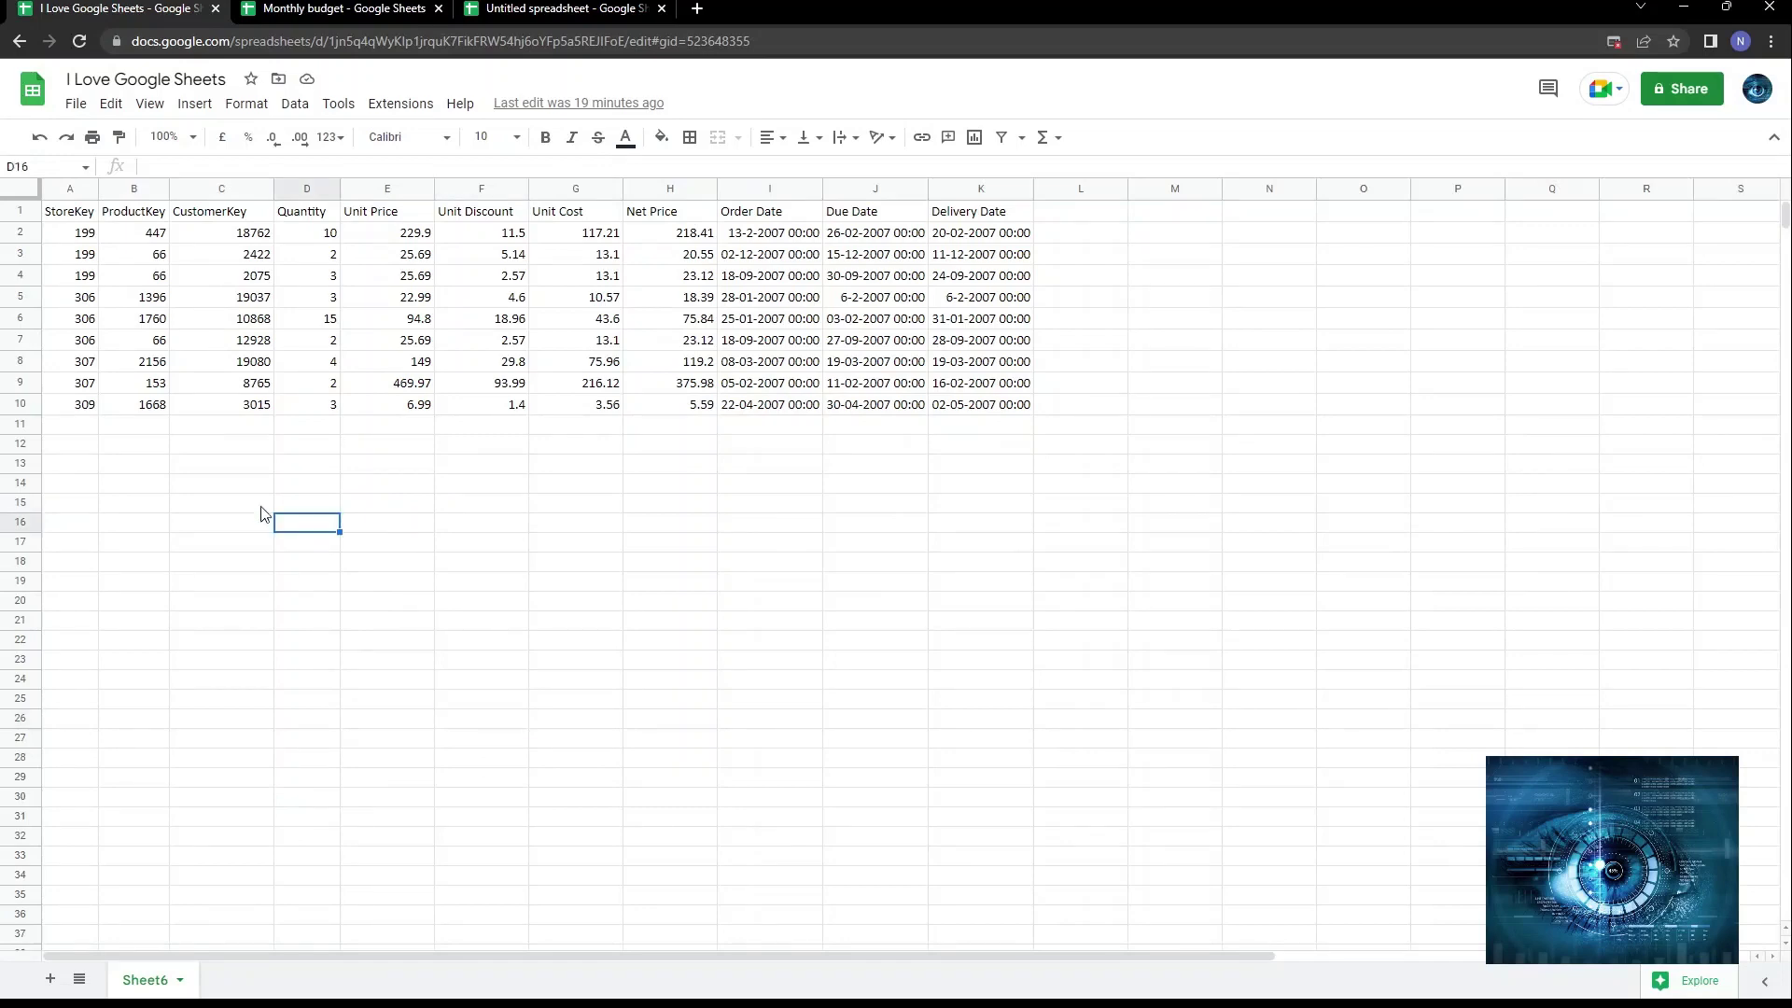
click(79, 107)
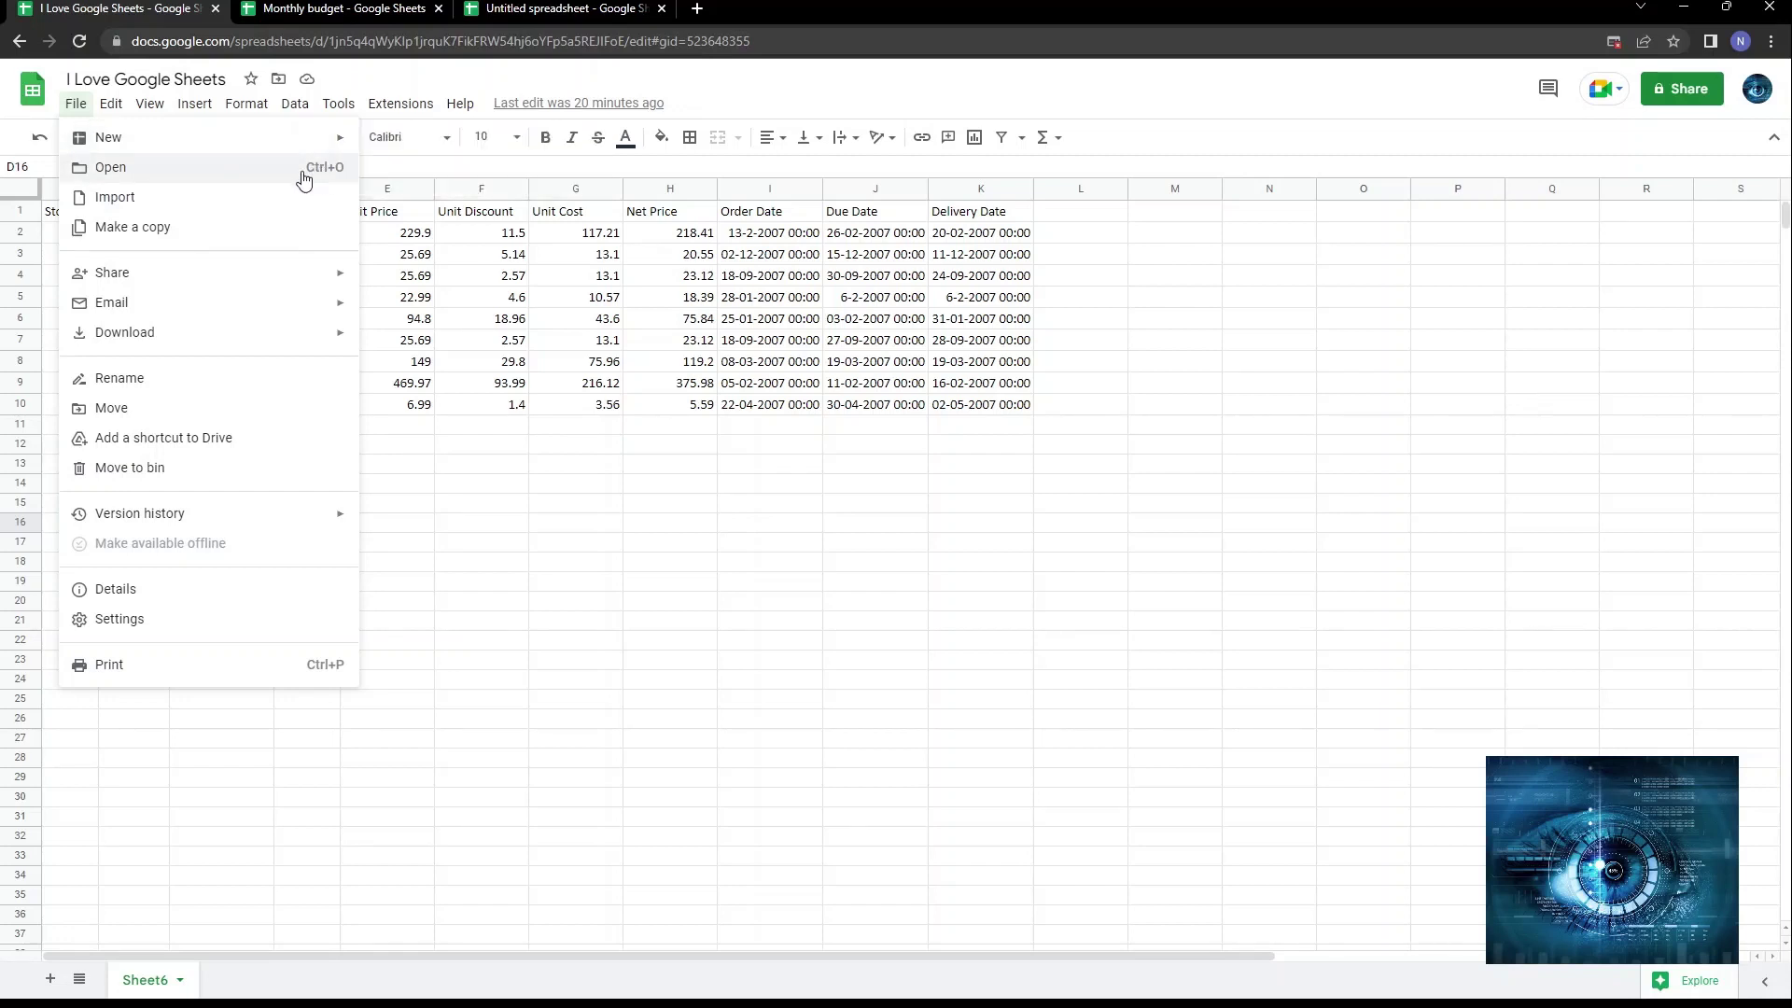
click(161, 175)
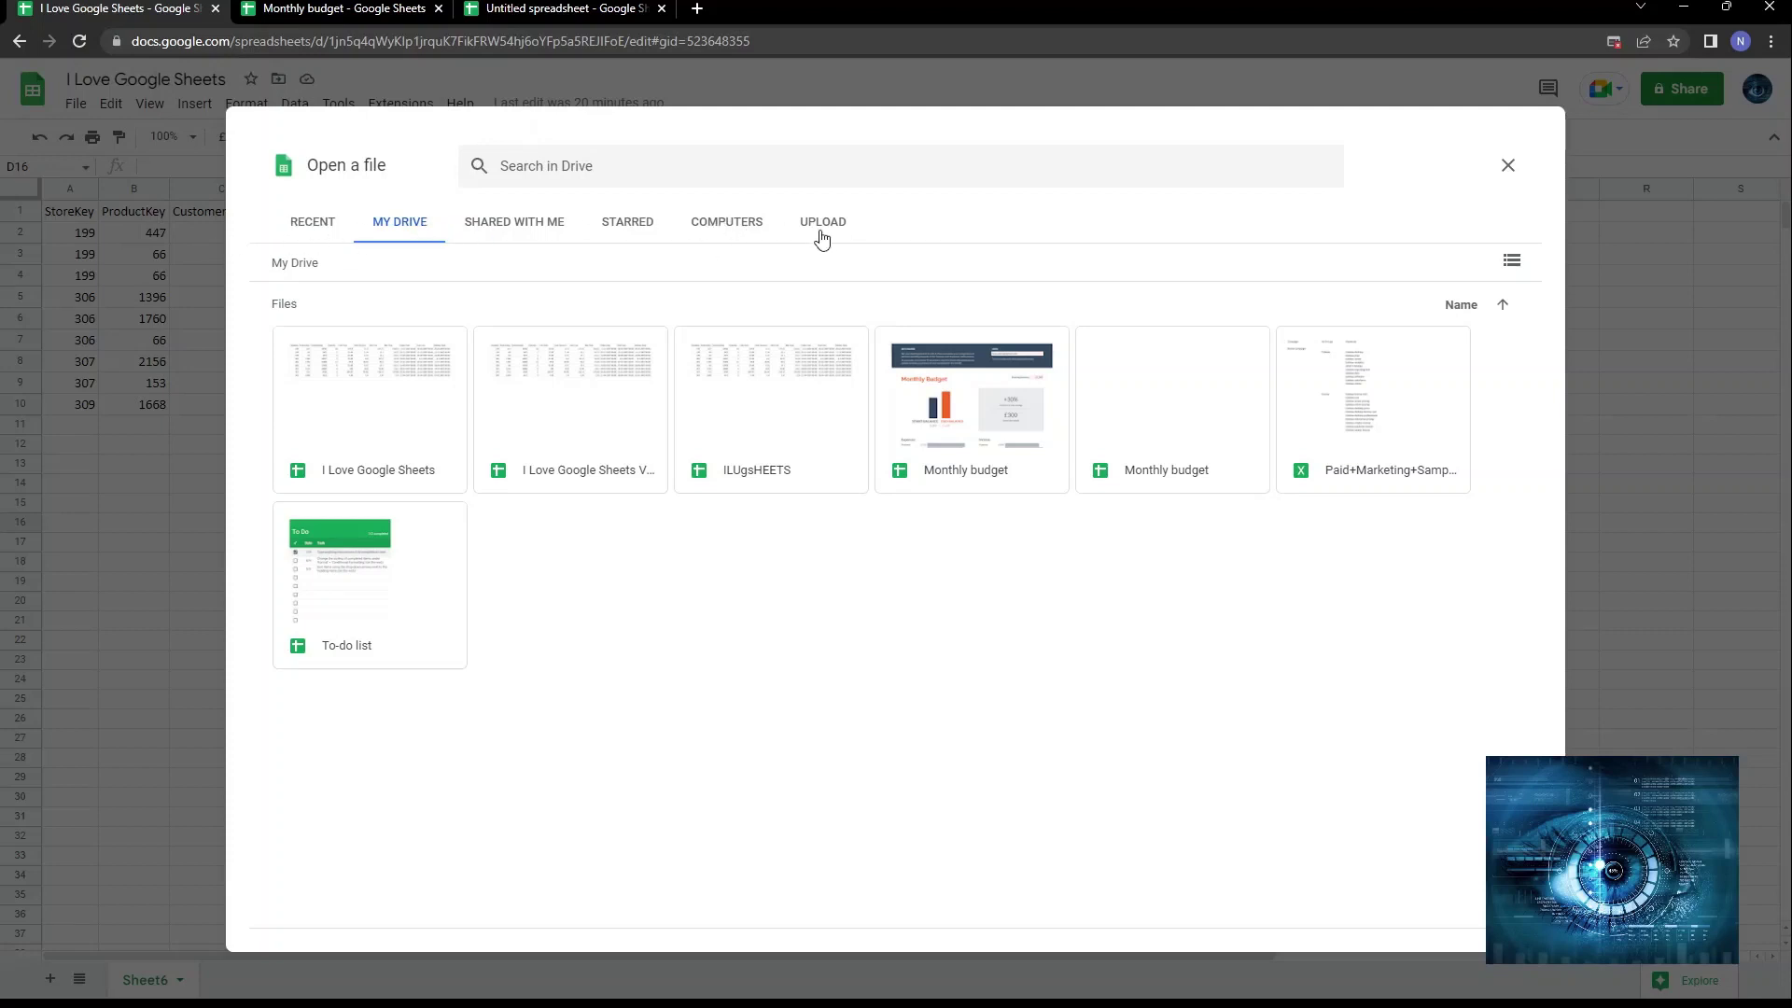
click(324, 228)
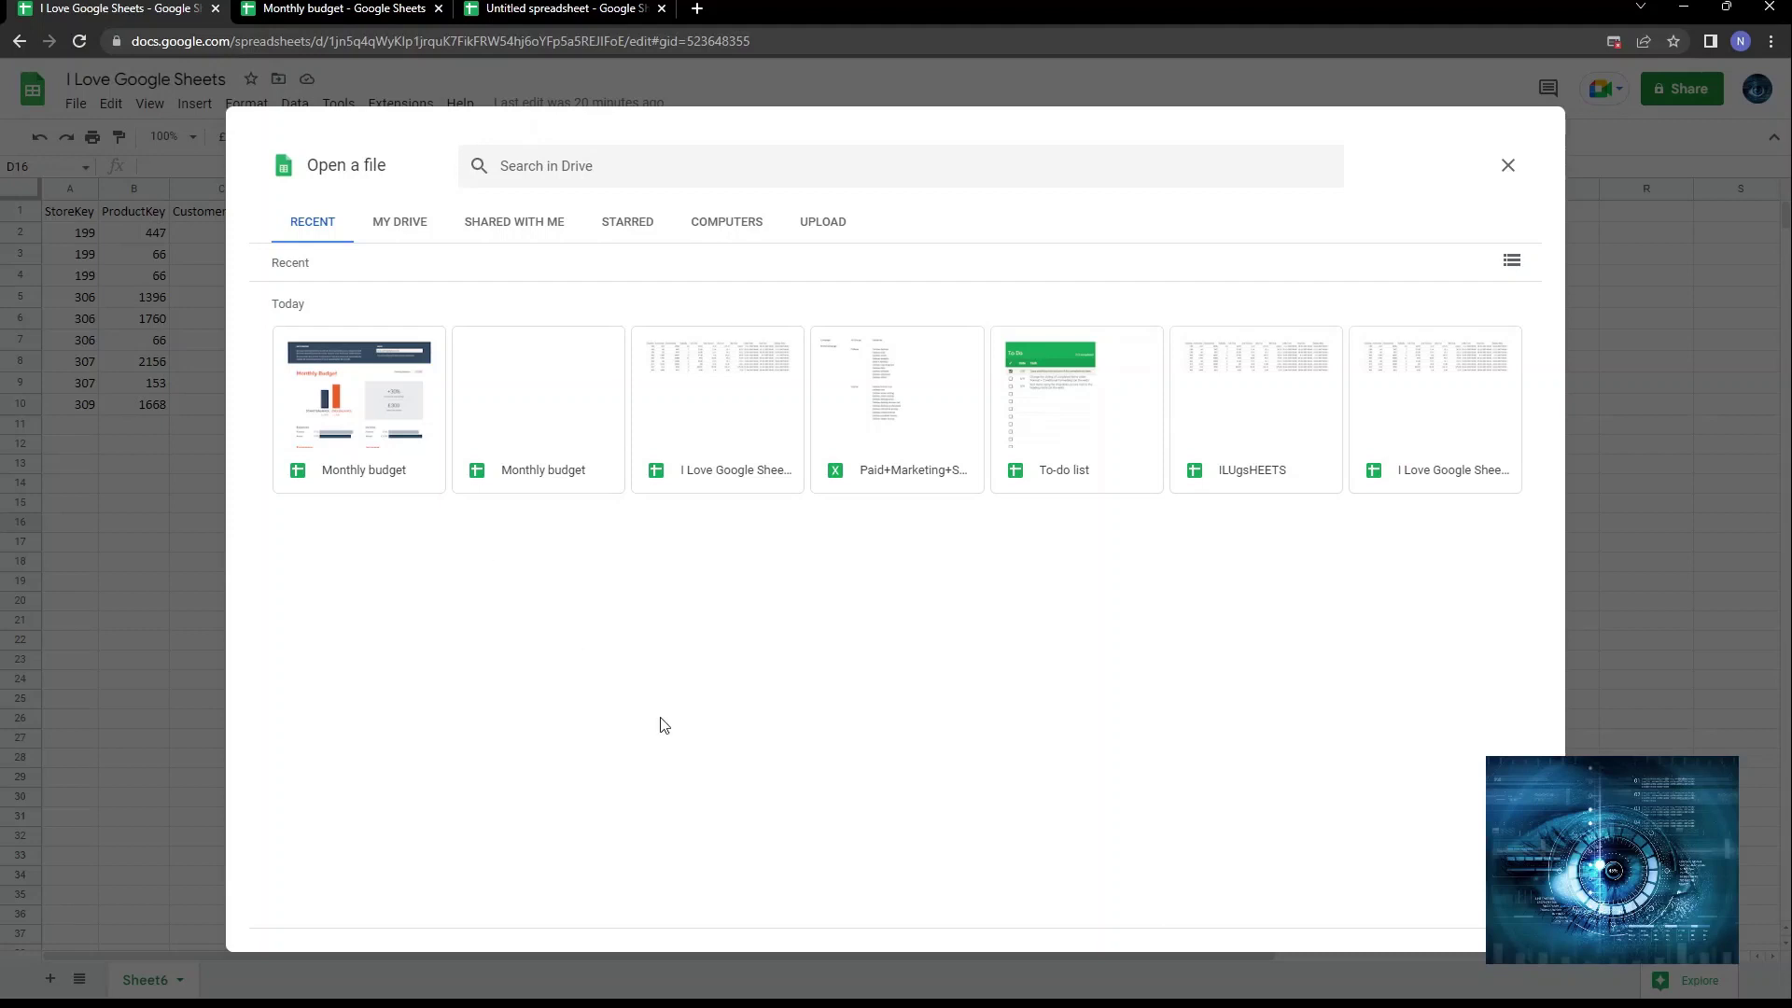
click(387, 230)
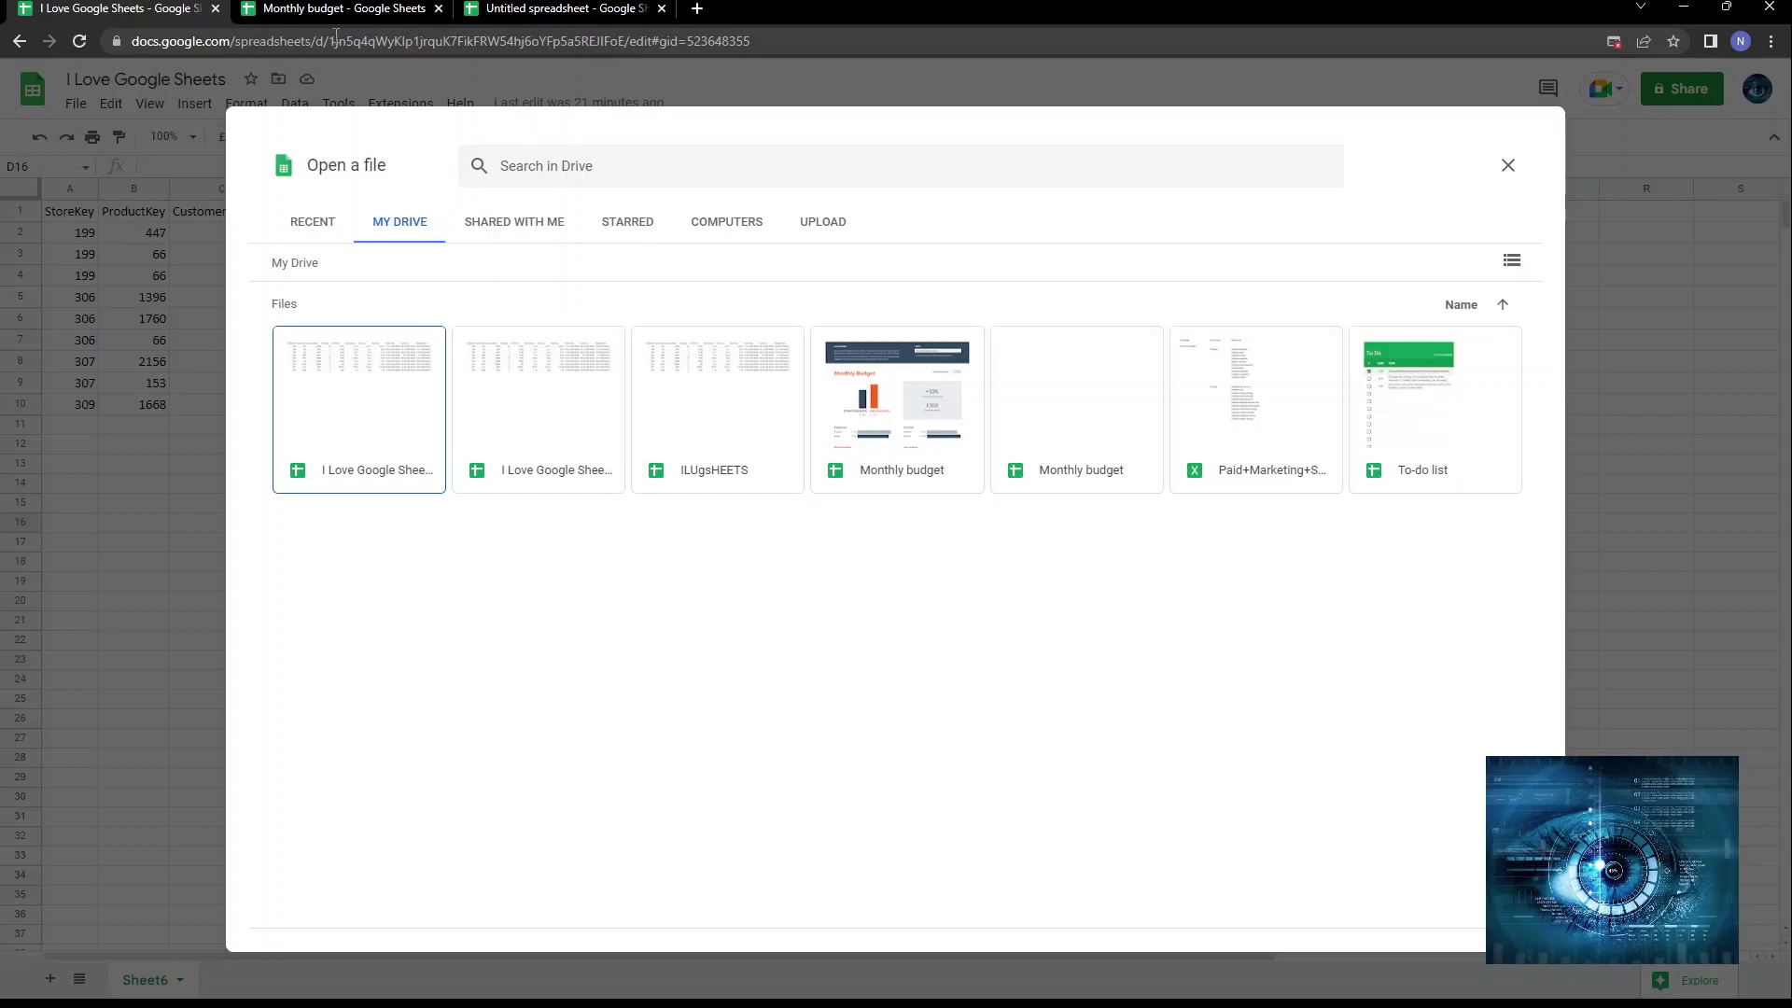
Close the Monthly budget spreadsheet and the untitled spreadsheet, leaving I Love Google Sheets open.
click(333, 7)
click(438, 8)
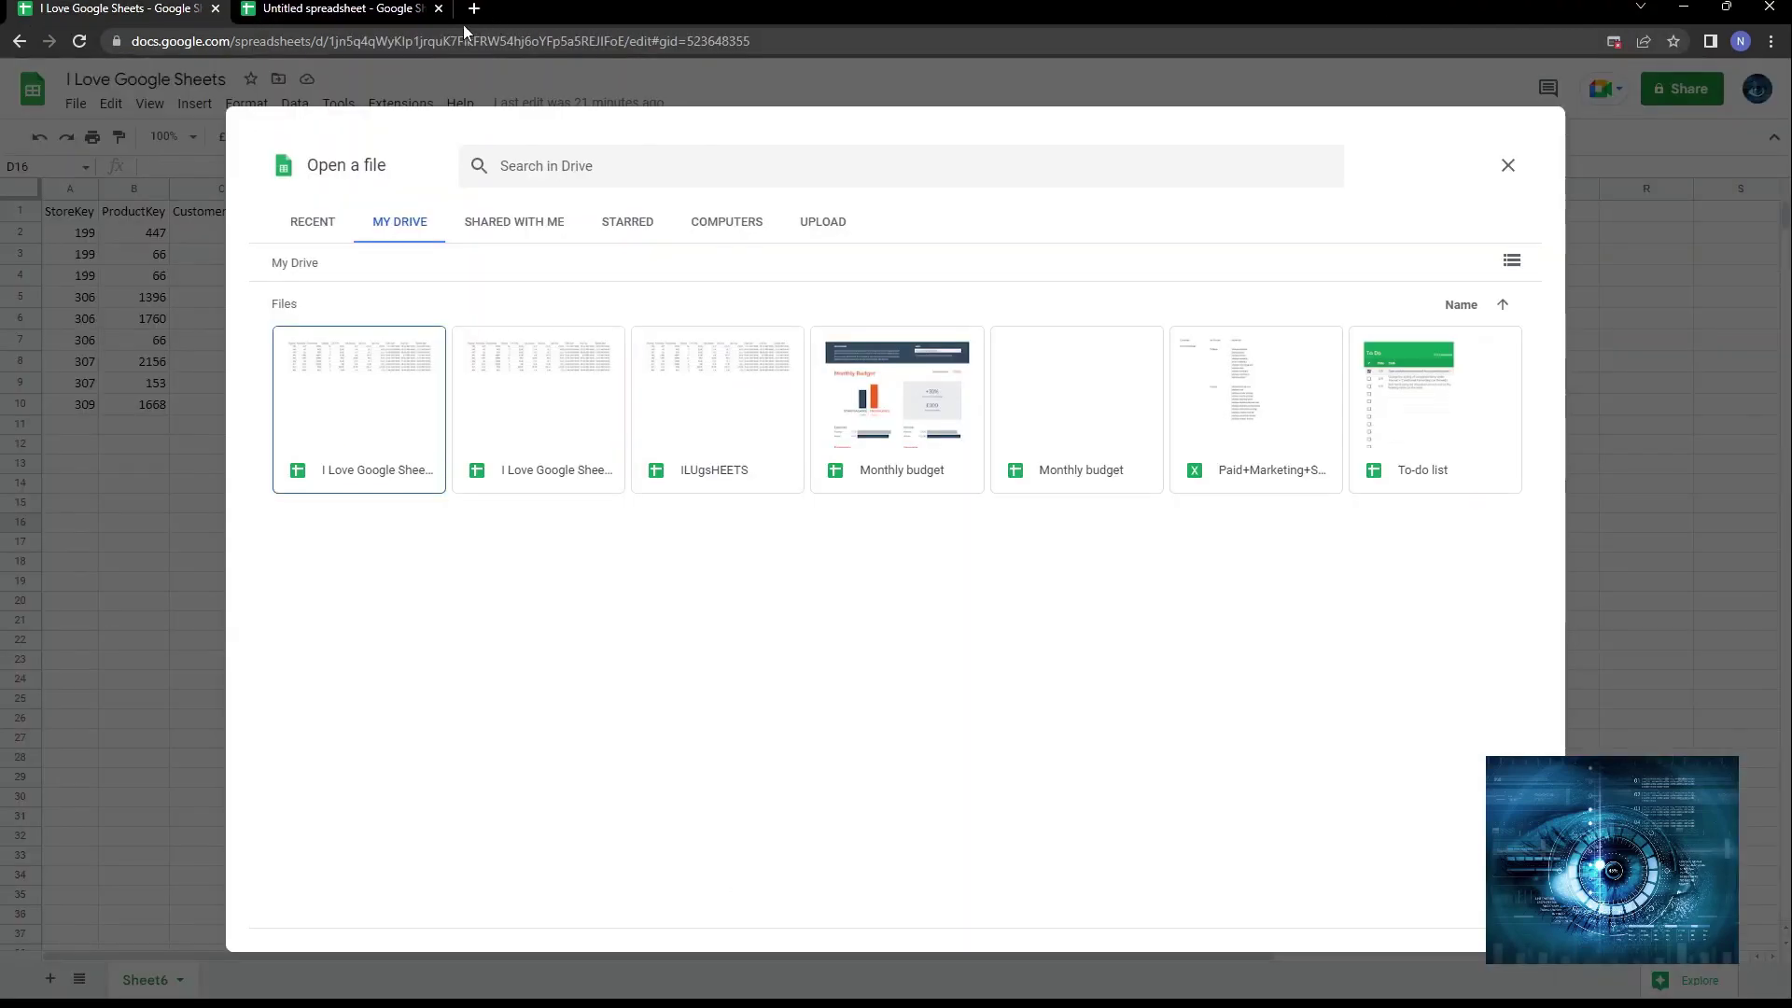
click(439, 8)
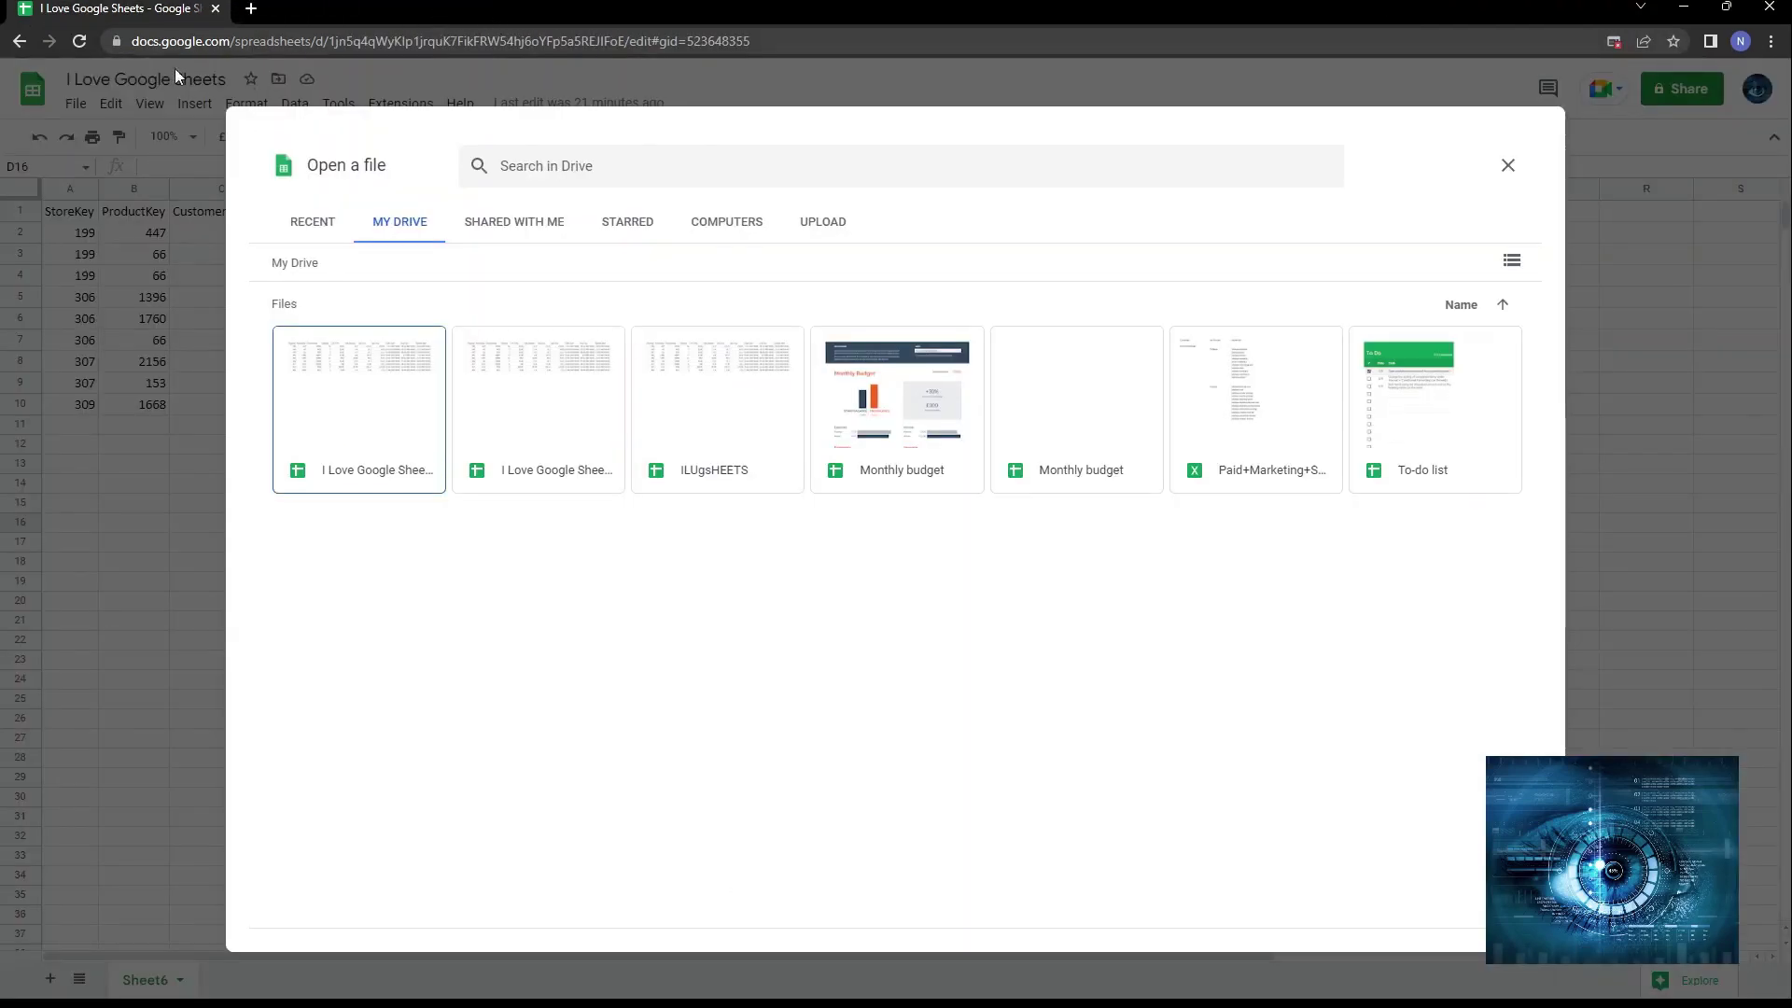
Open the Monthly budget spreadsheet with the preview thumbnail from My Drive, and close it again.
click(893, 387)
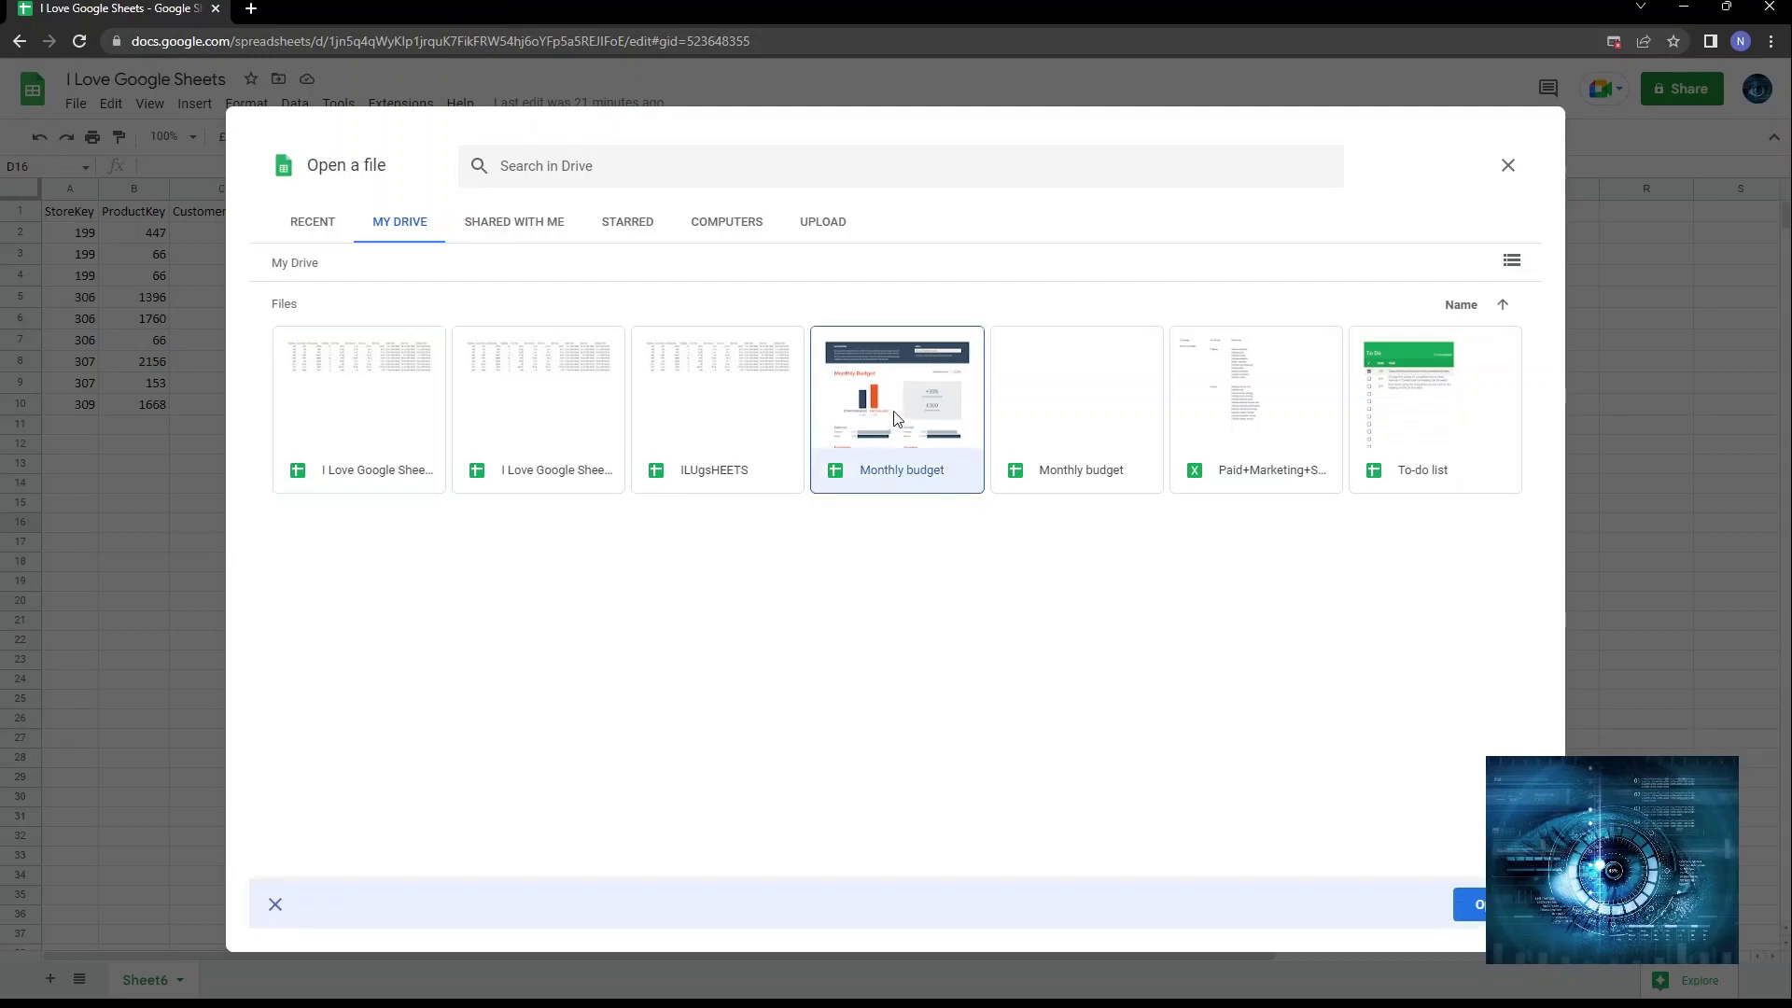
click(1470, 904)
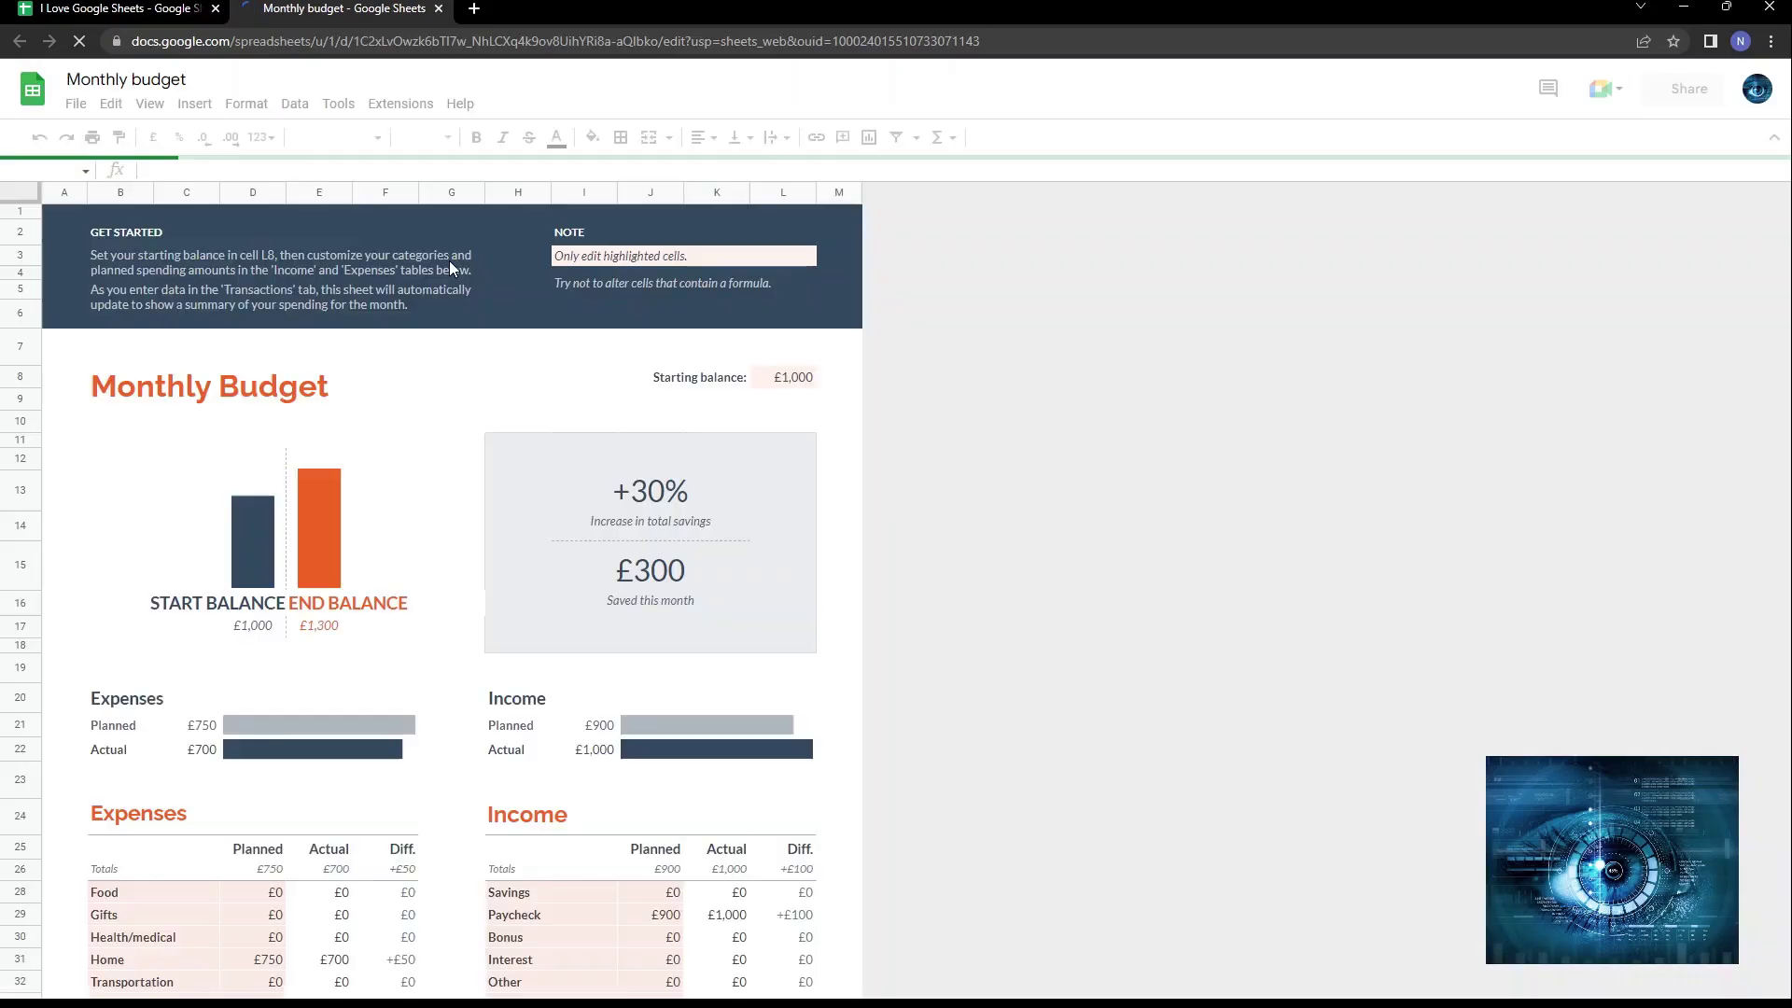
click(441, 9)
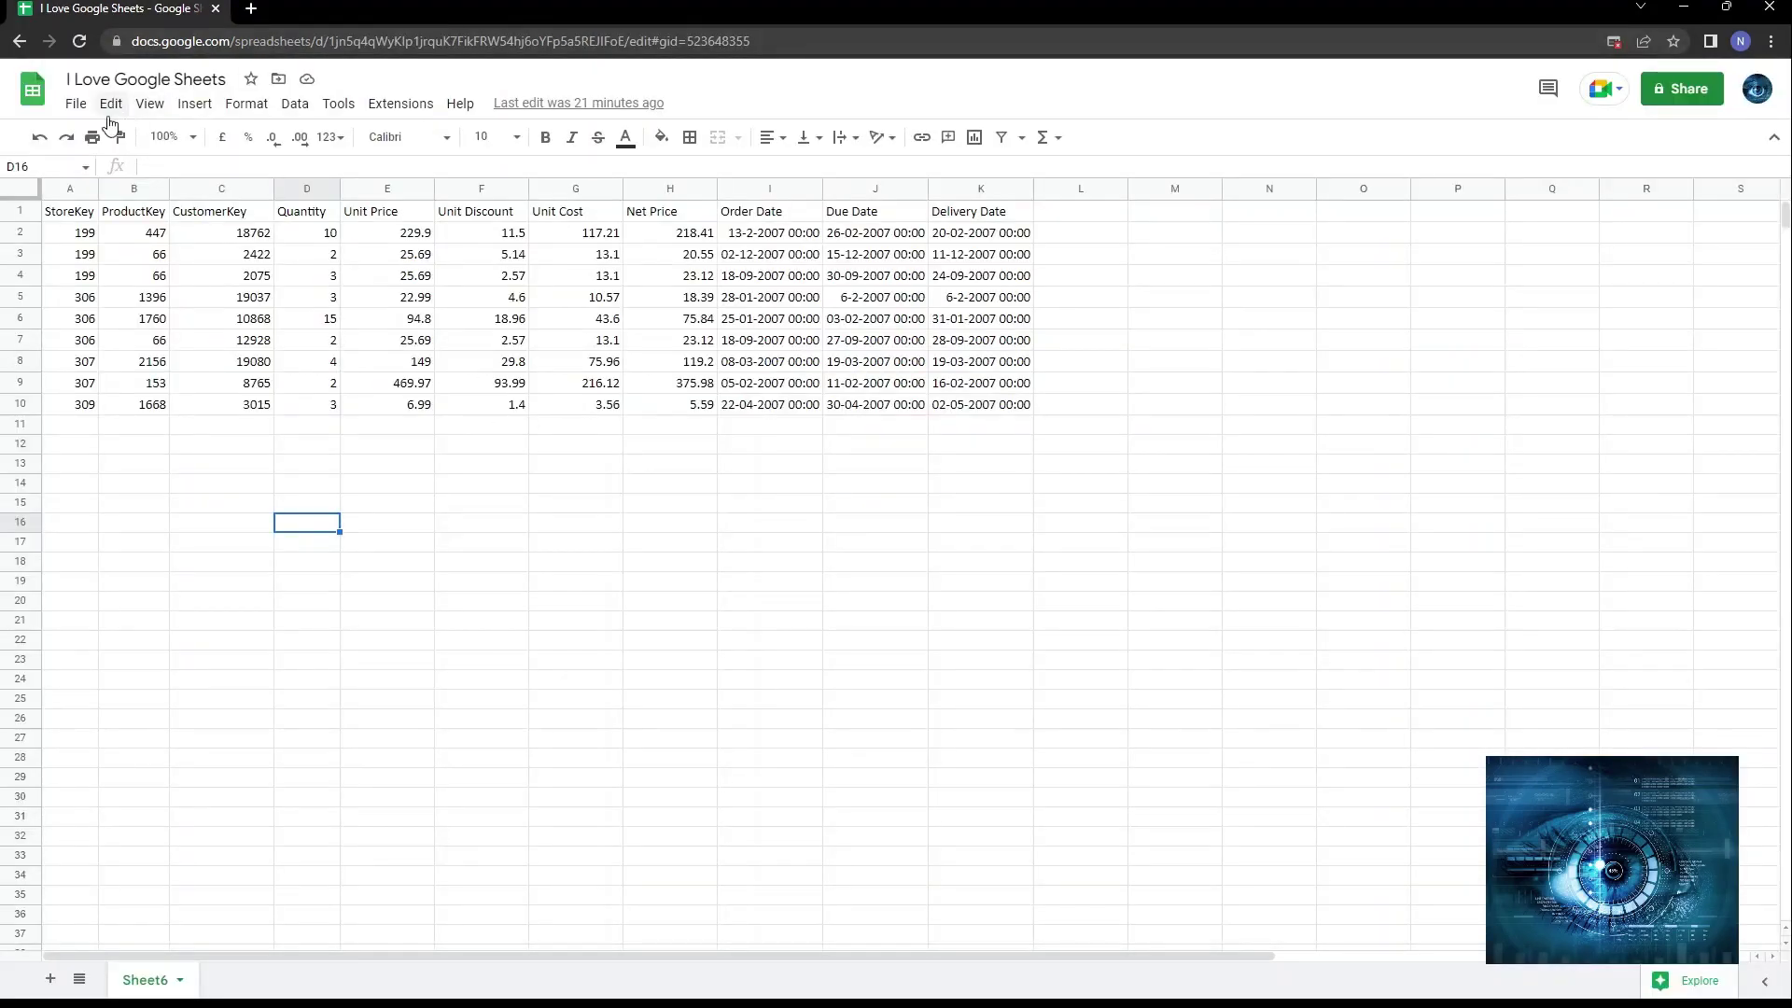
Look through the Shared with me, Starred and Computers locations for files to open.
click(76, 103)
click(125, 166)
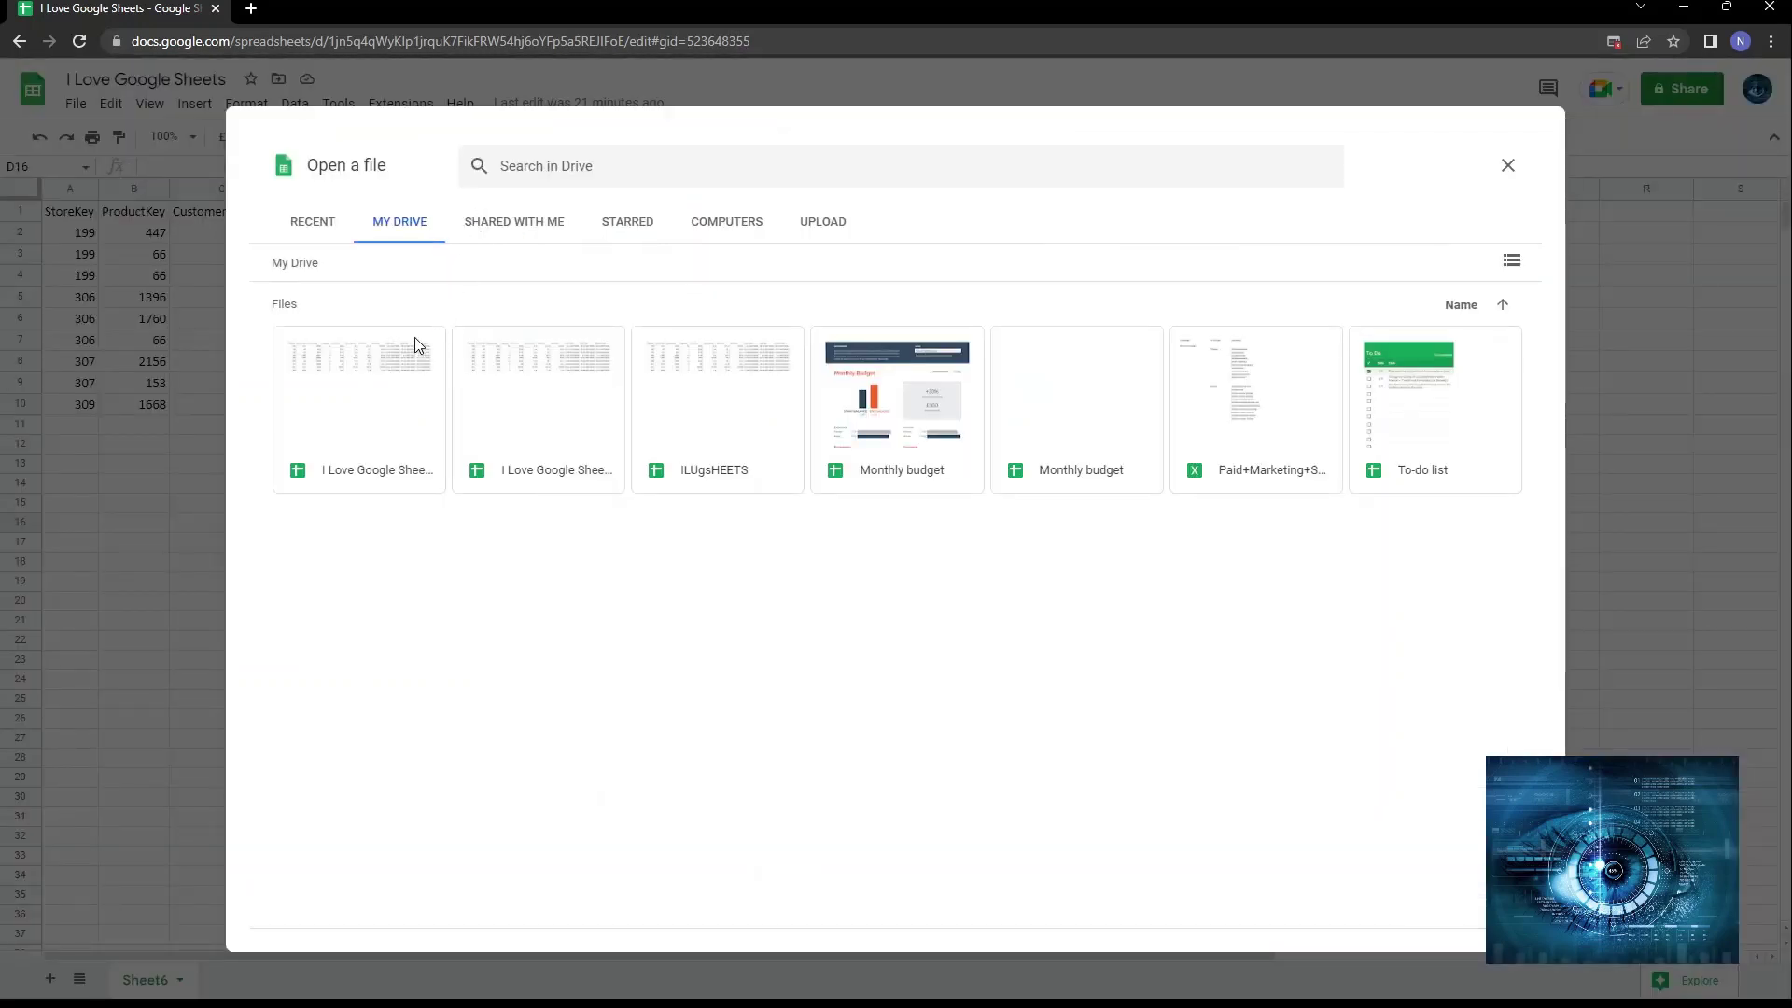
click(500, 226)
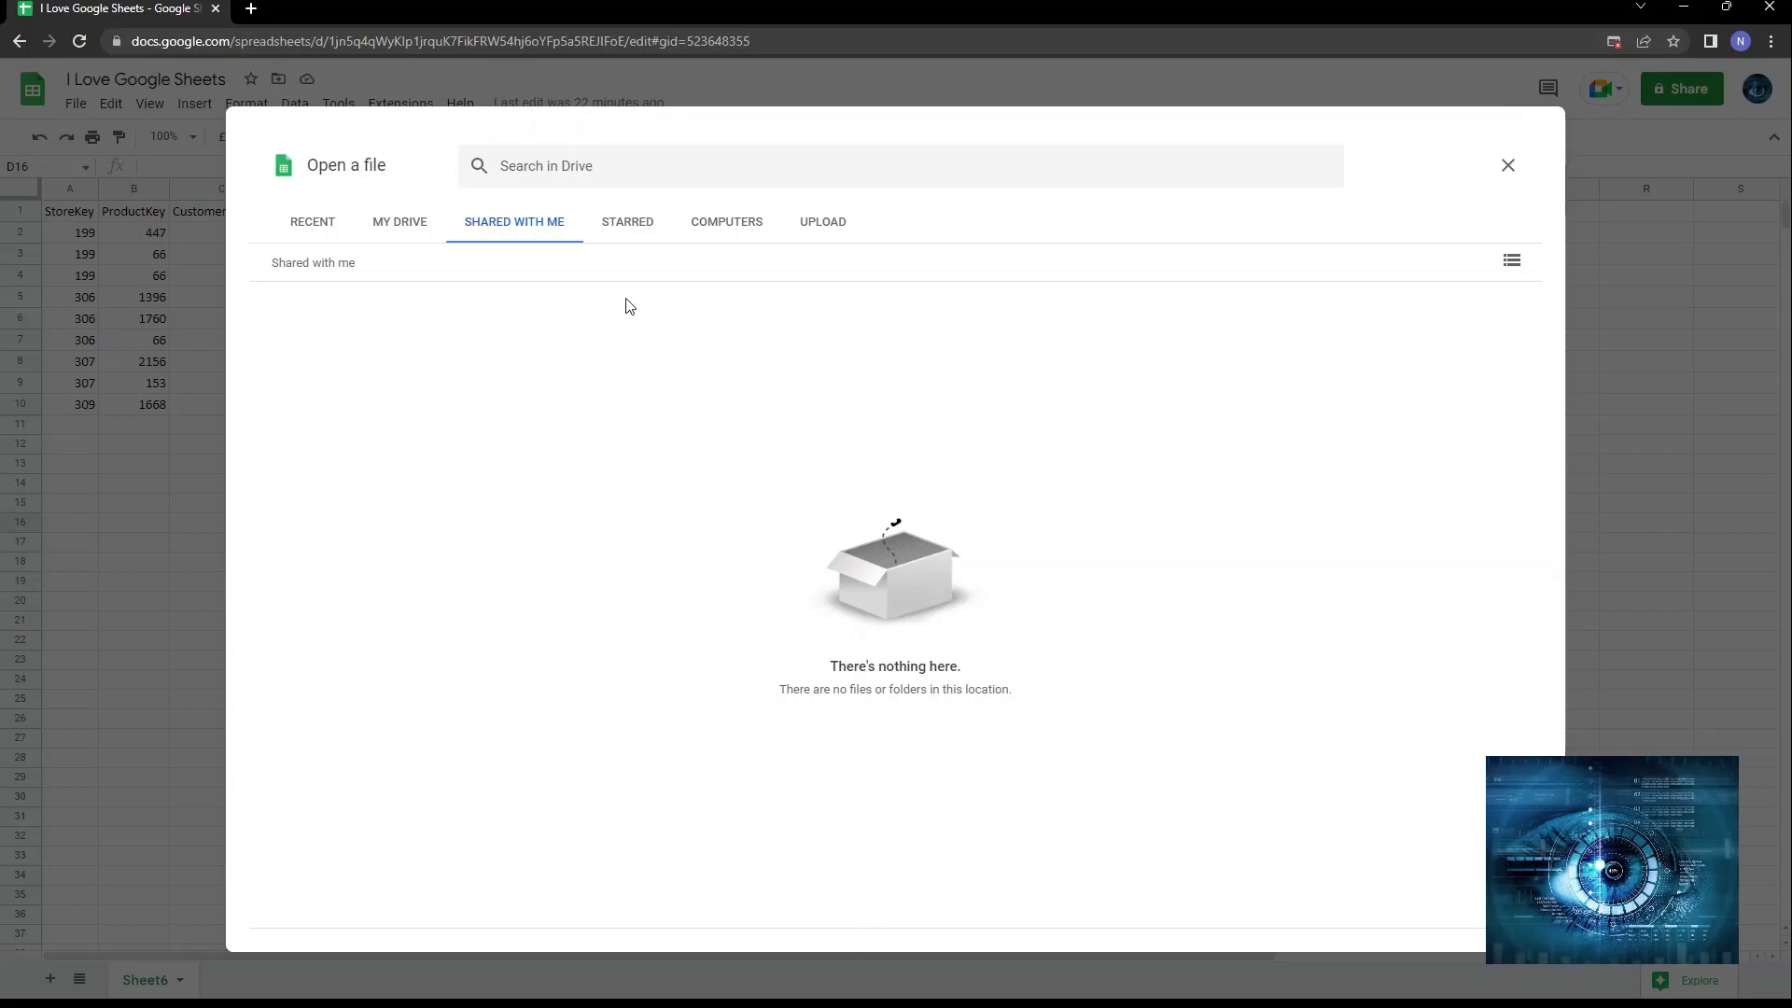
click(632, 224)
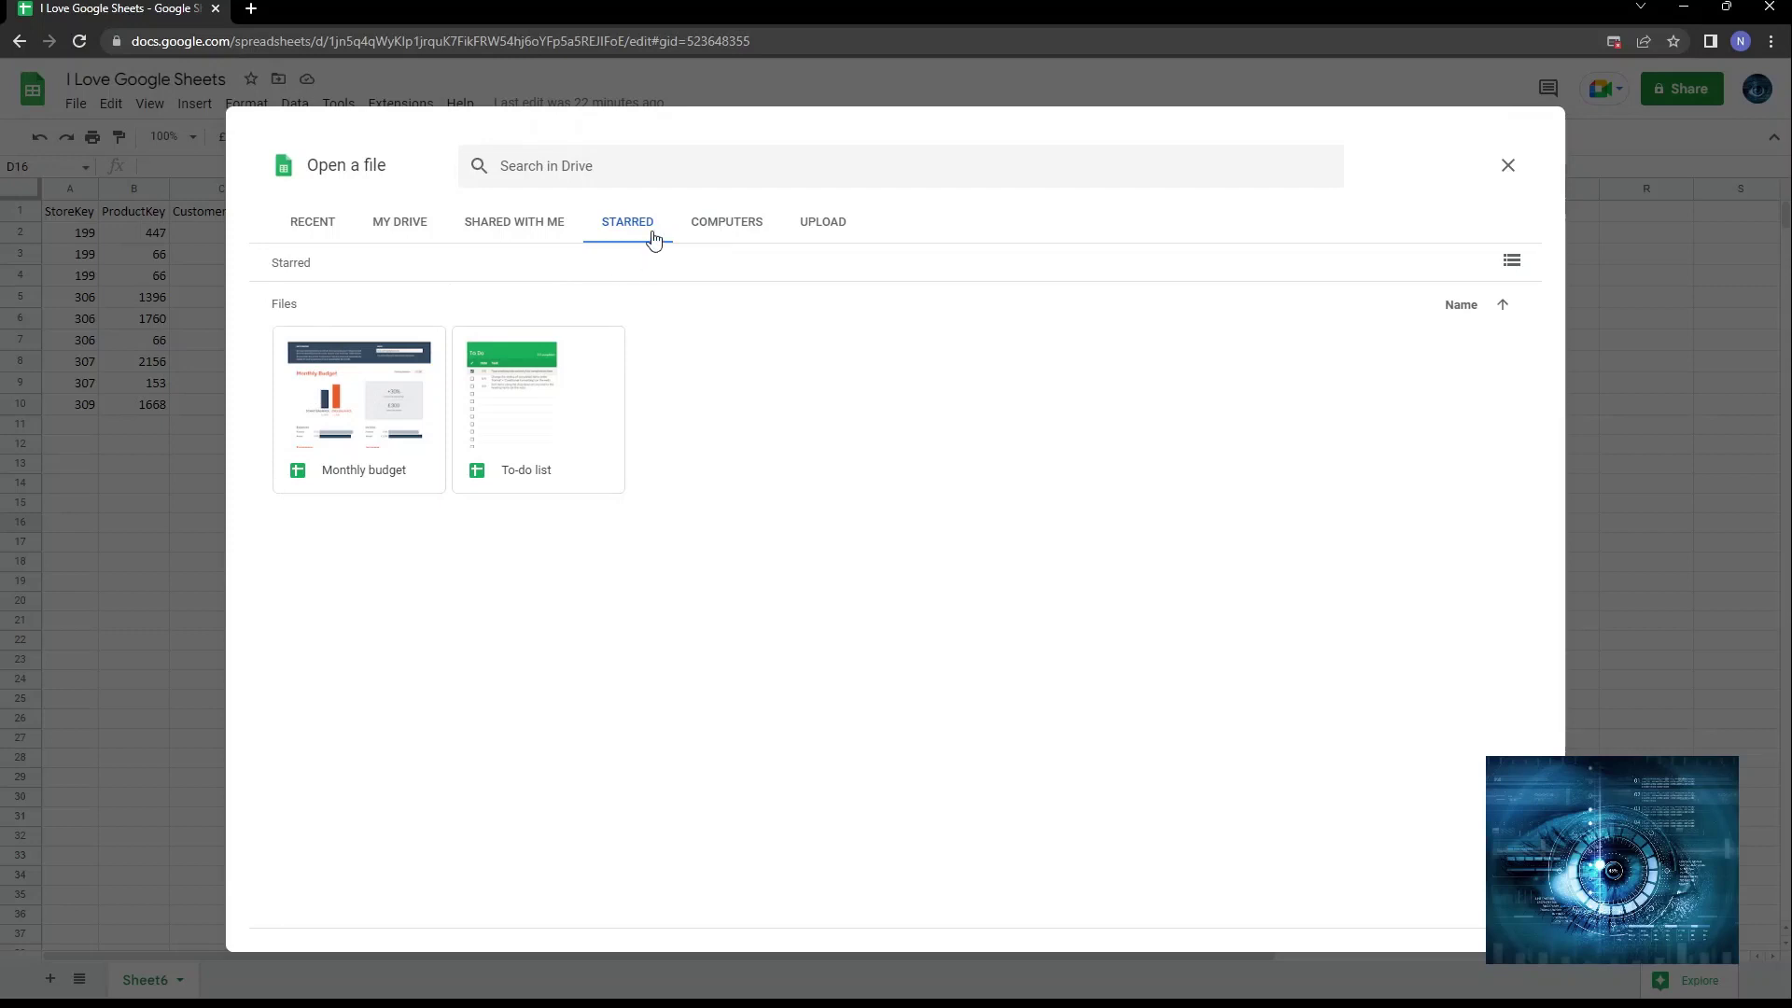
click(501, 224)
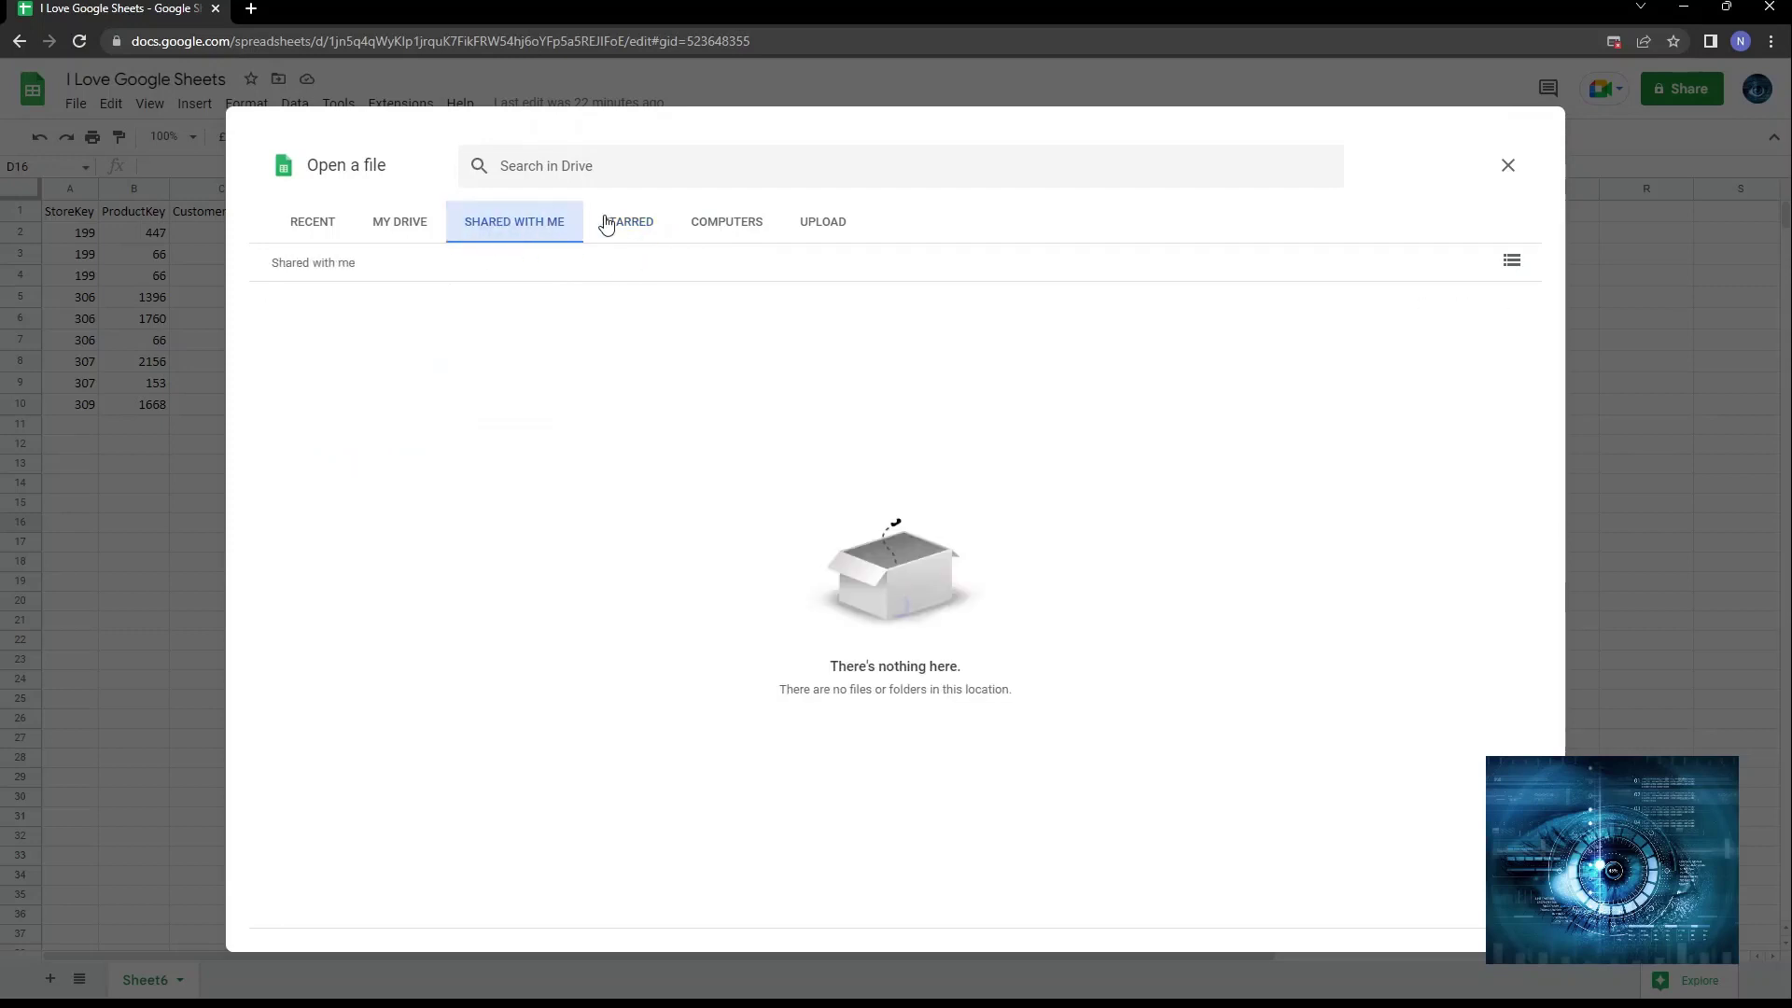
click(608, 224)
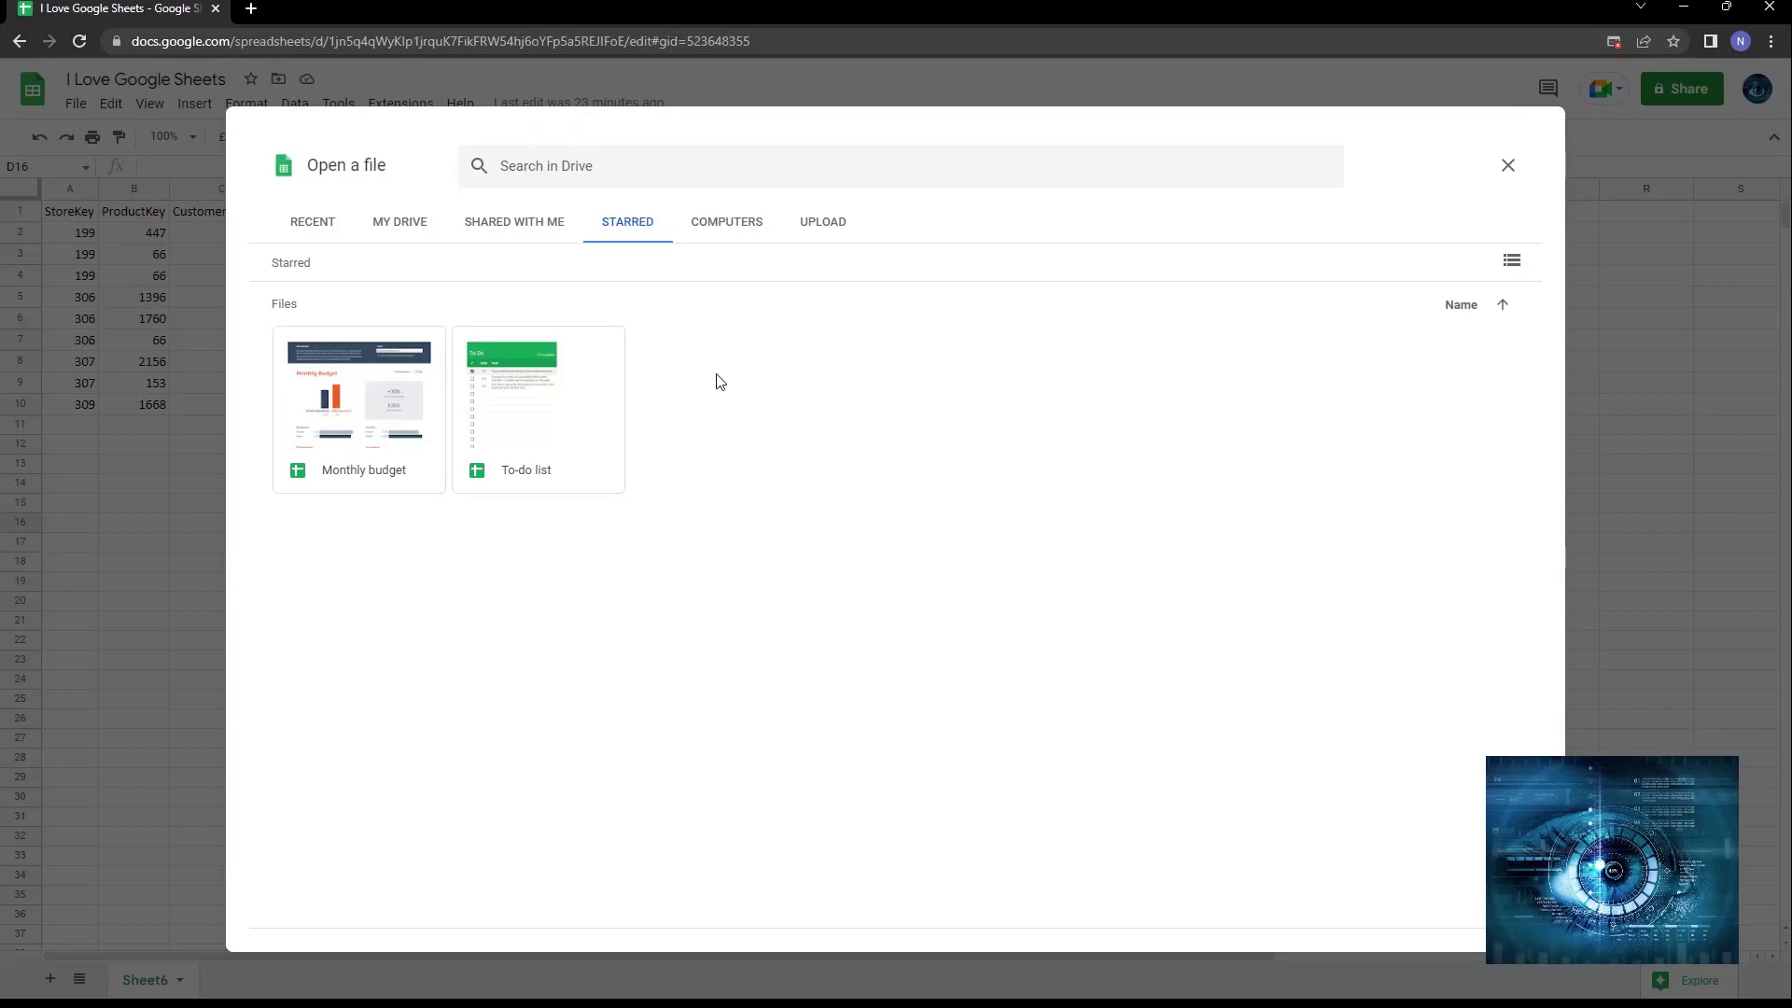
click(737, 229)
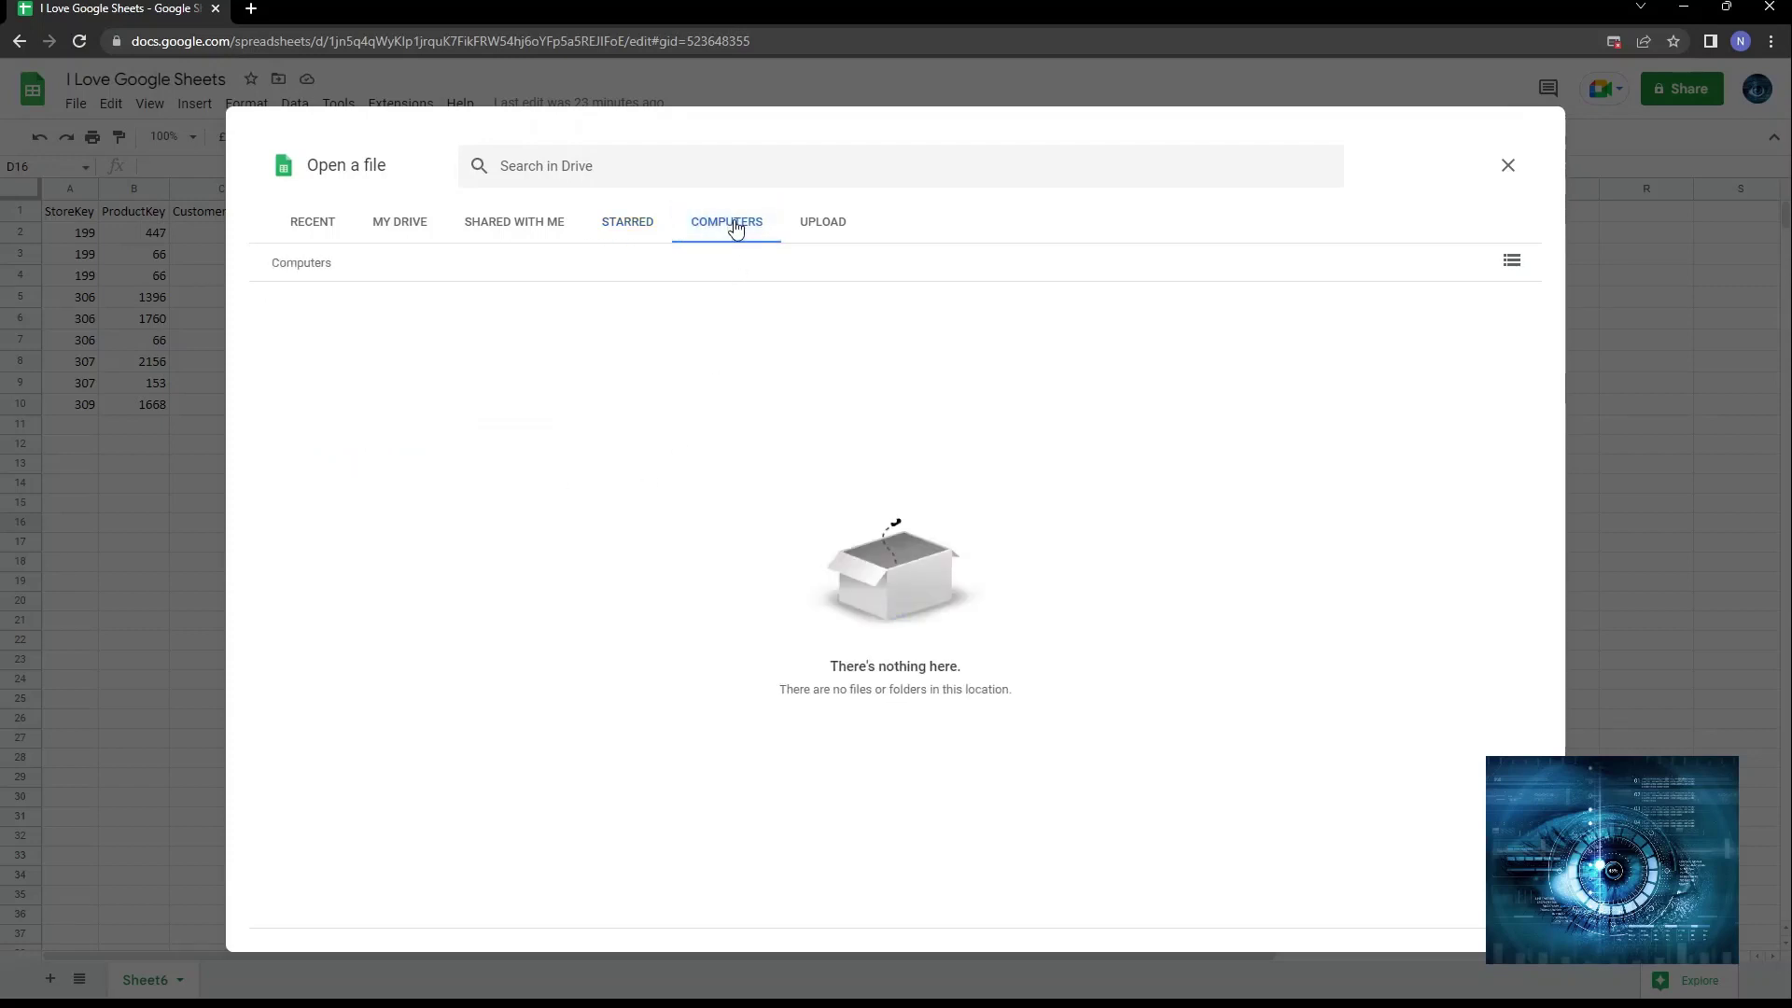
Browse the computer for a file to upload and open.
click(810, 226)
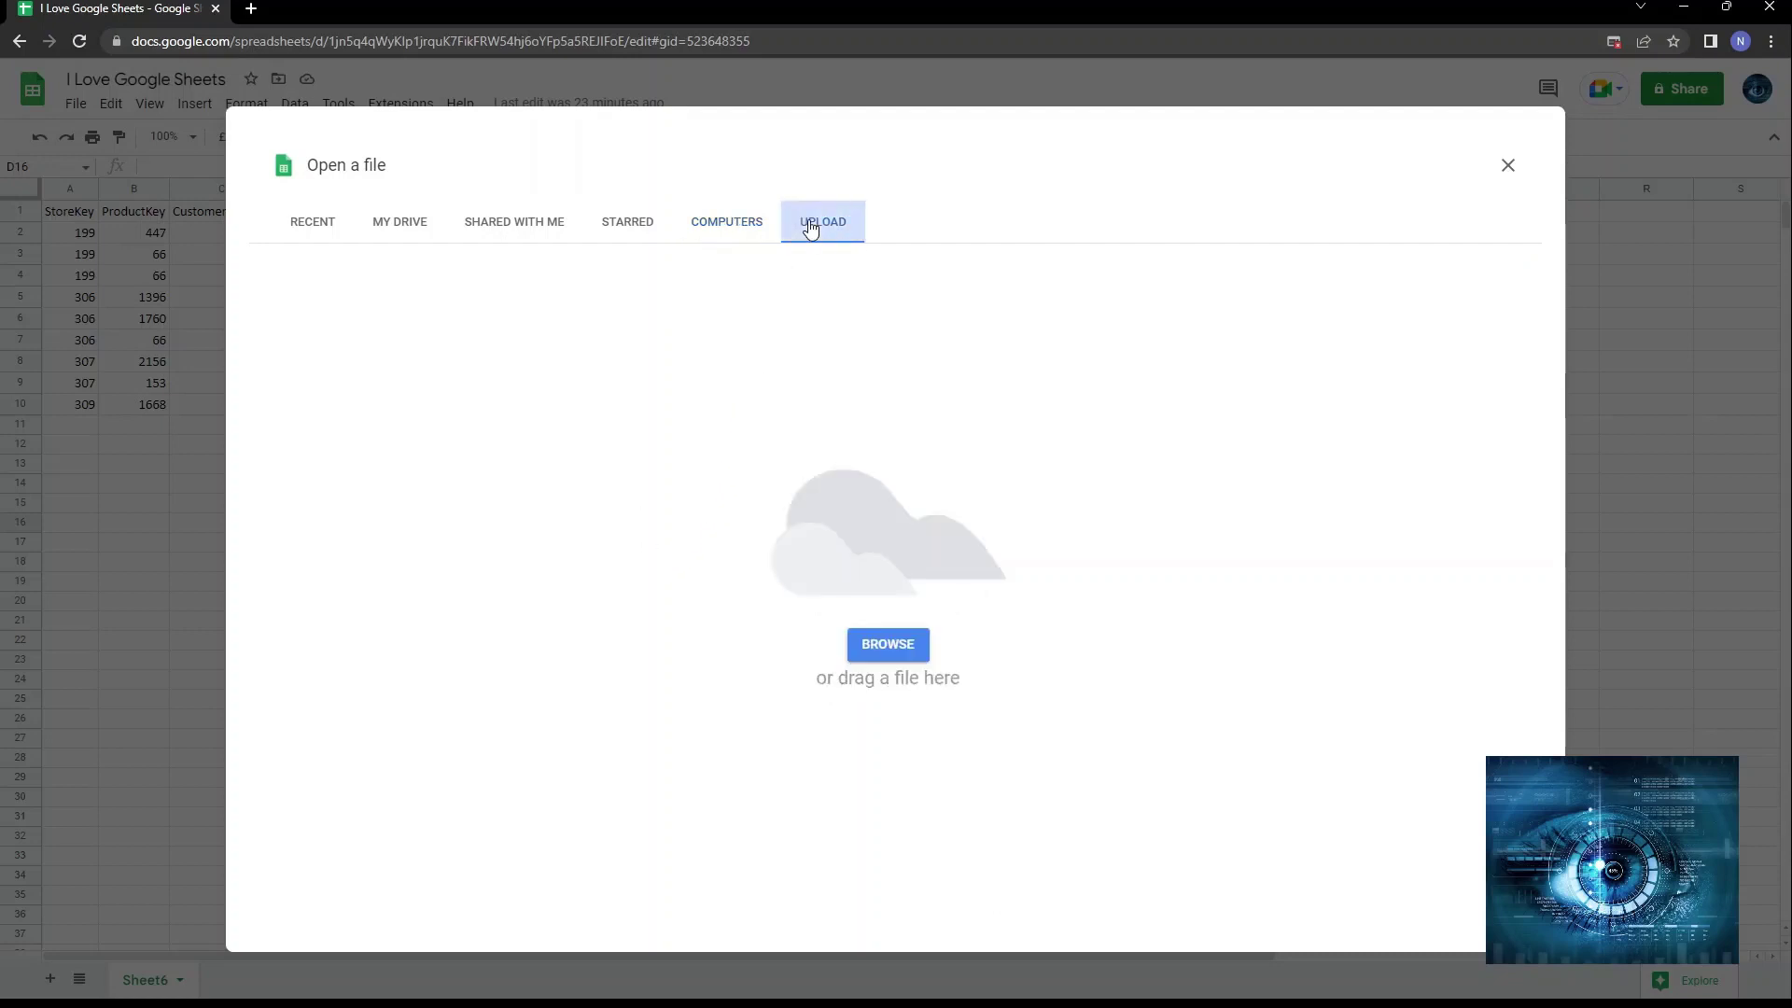
click(869, 651)
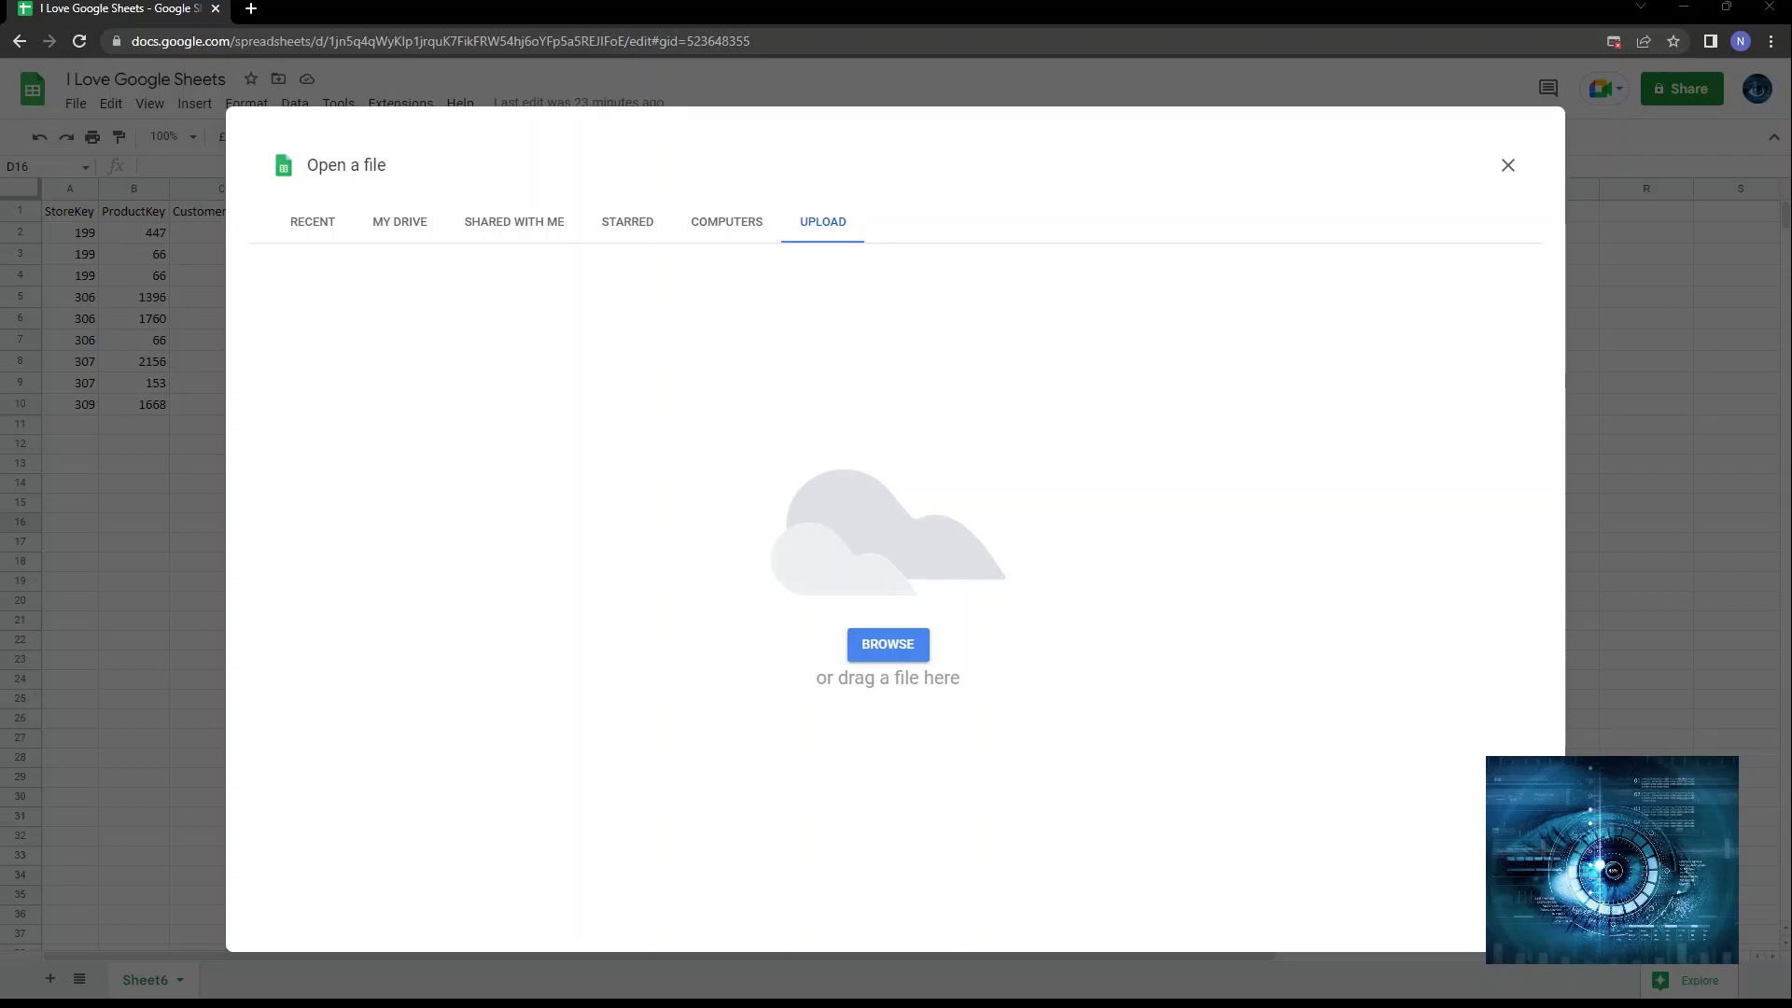
click(737, 466)
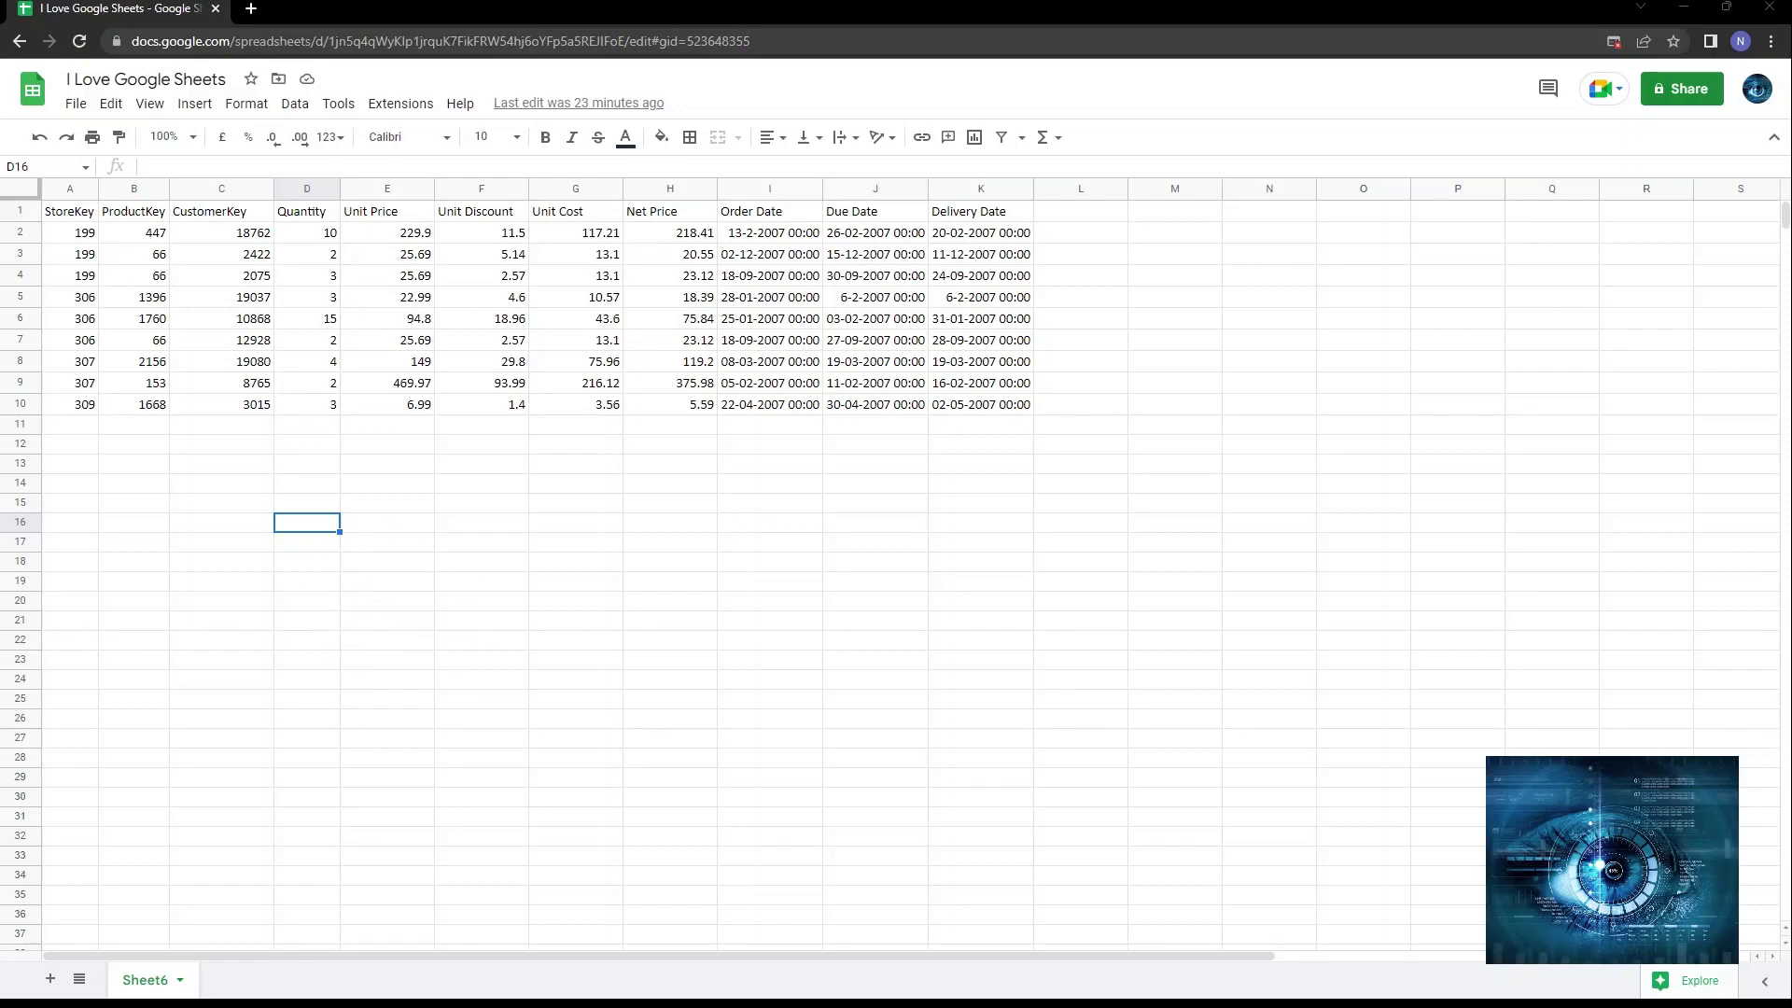
Find the Performance+Metrices Excel file in My Drive among the files to open, and leave without opening it.
click(75, 104)
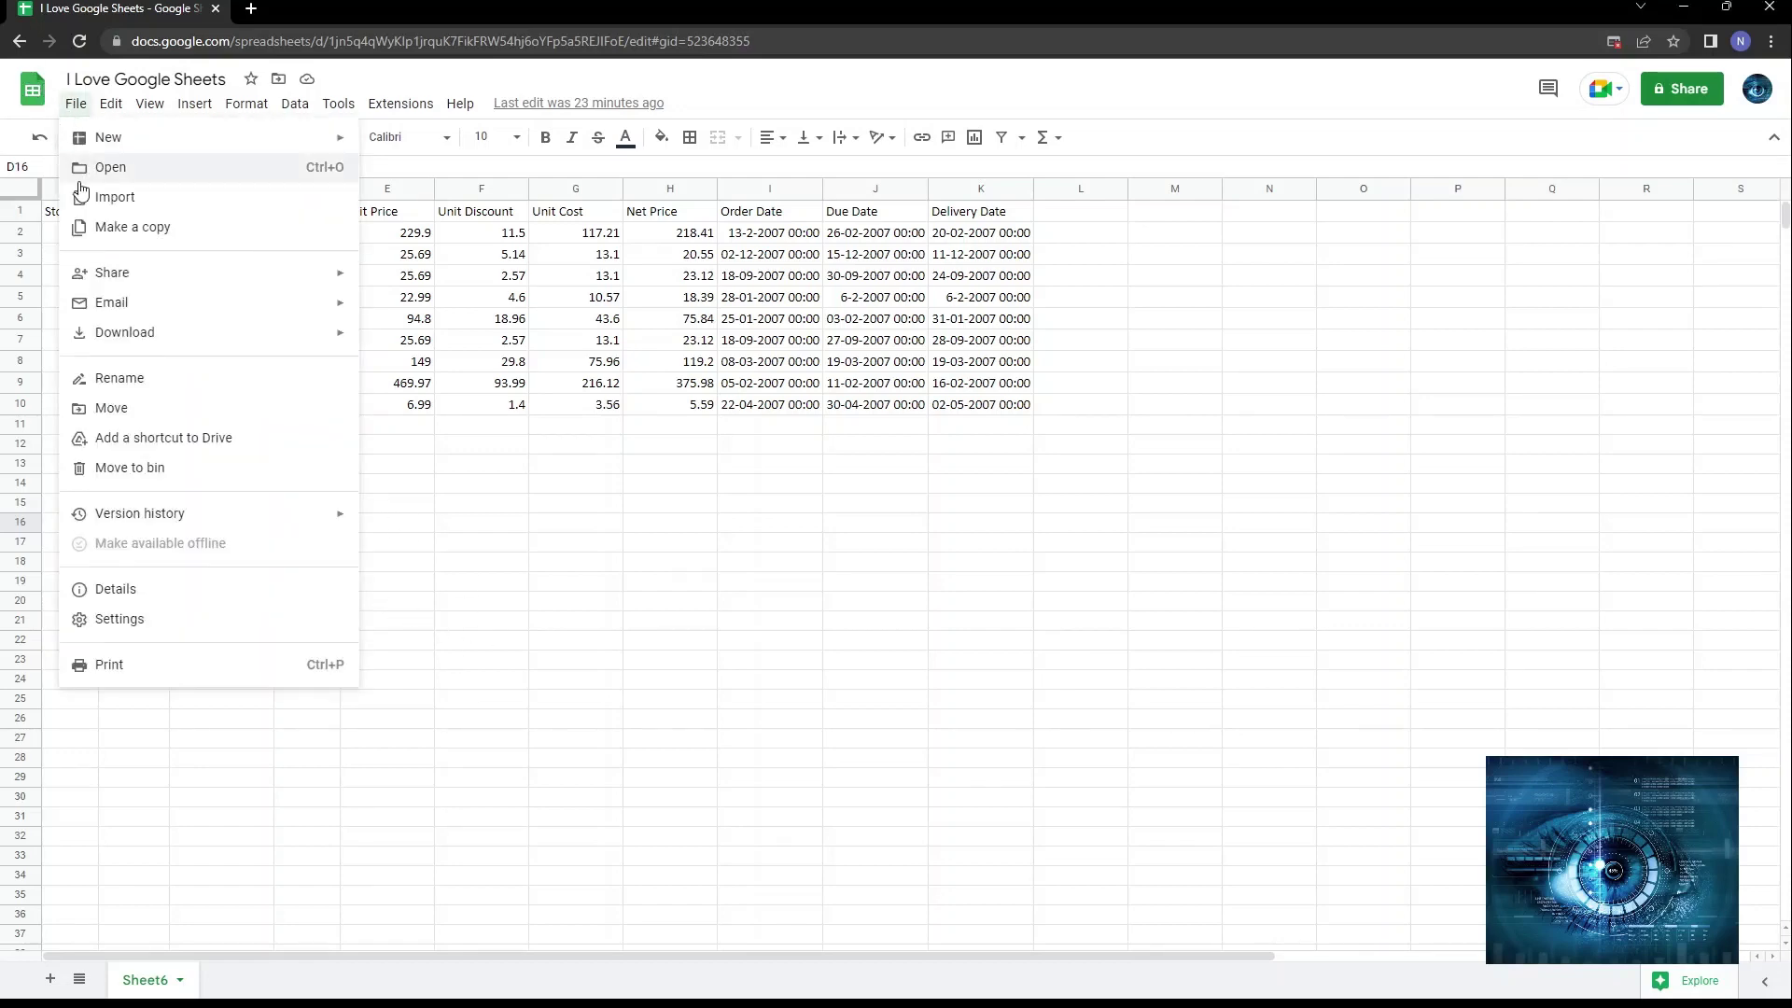
click(100, 169)
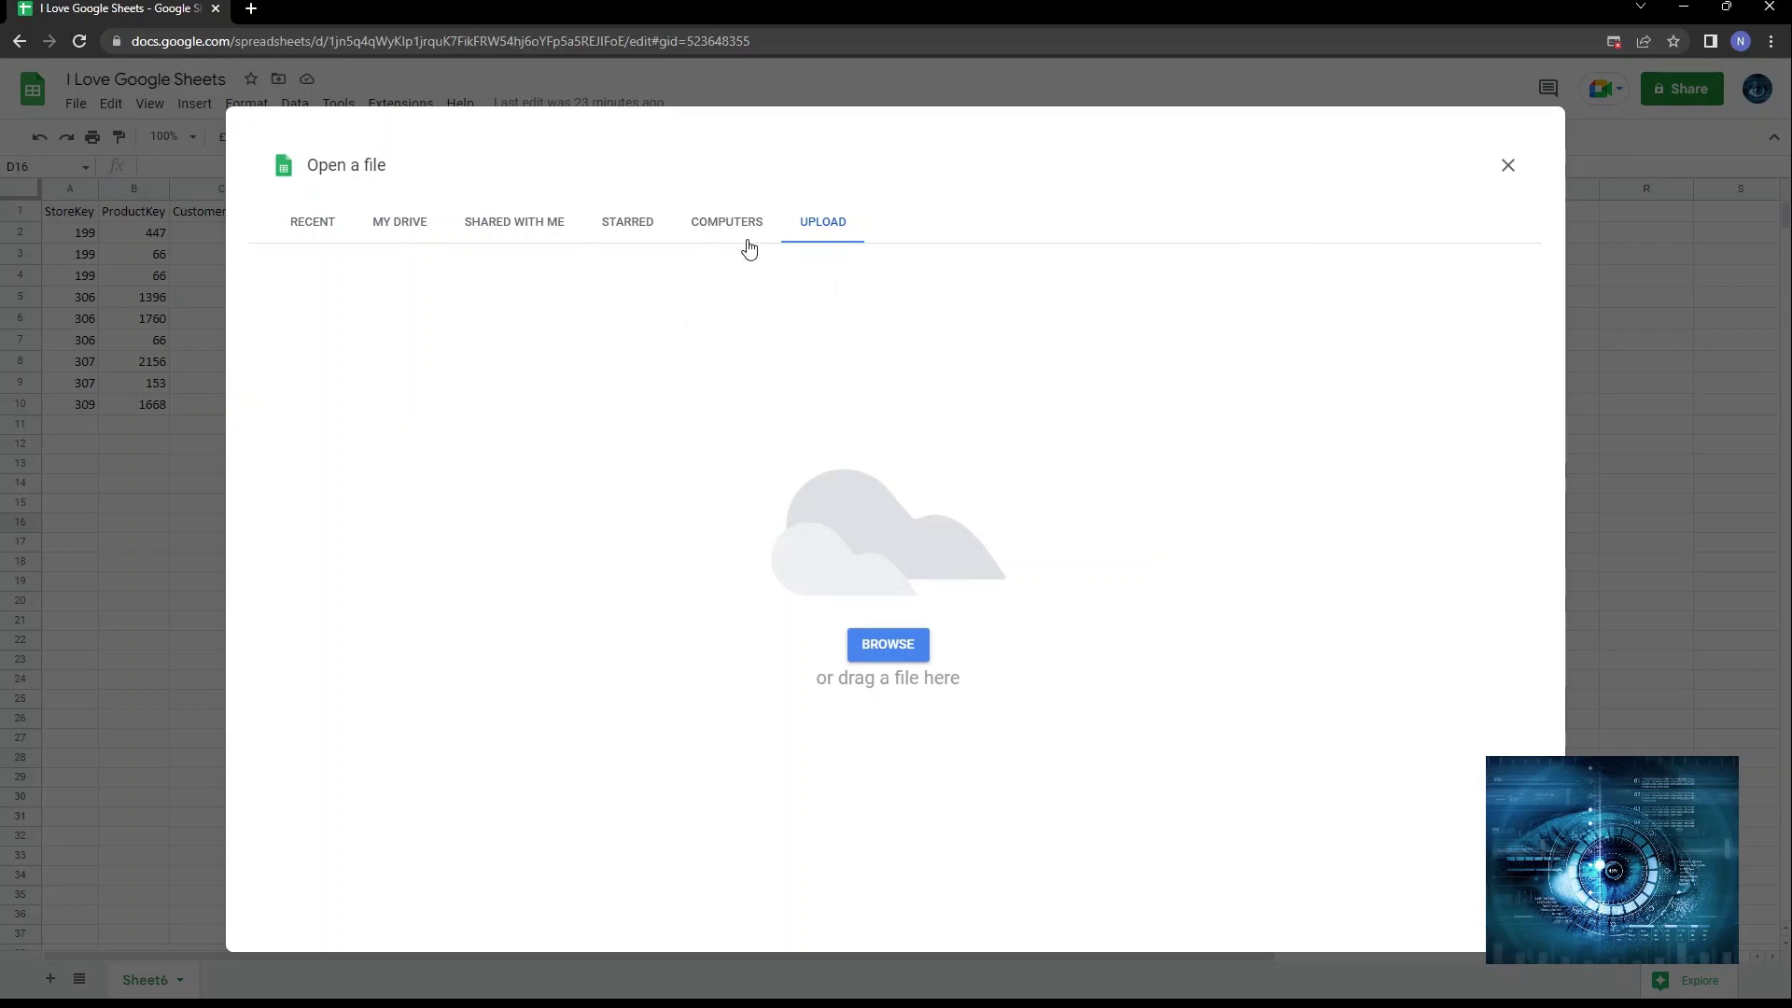
click(401, 227)
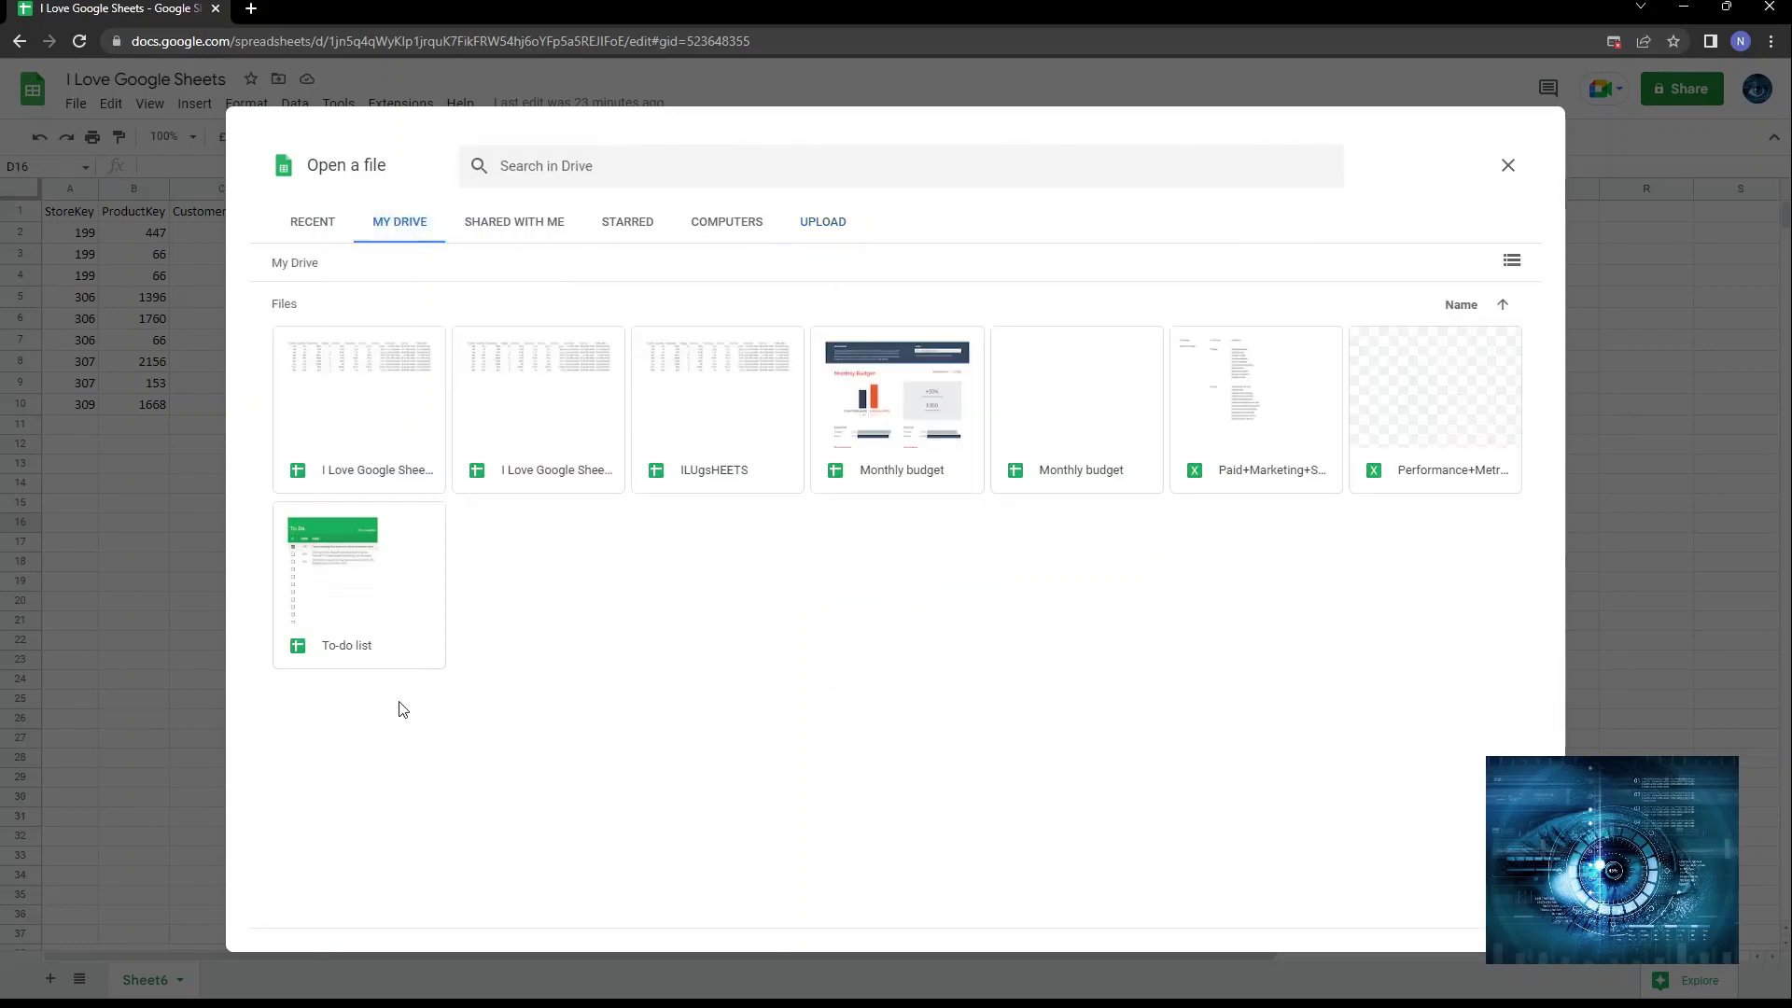
click(1452, 427)
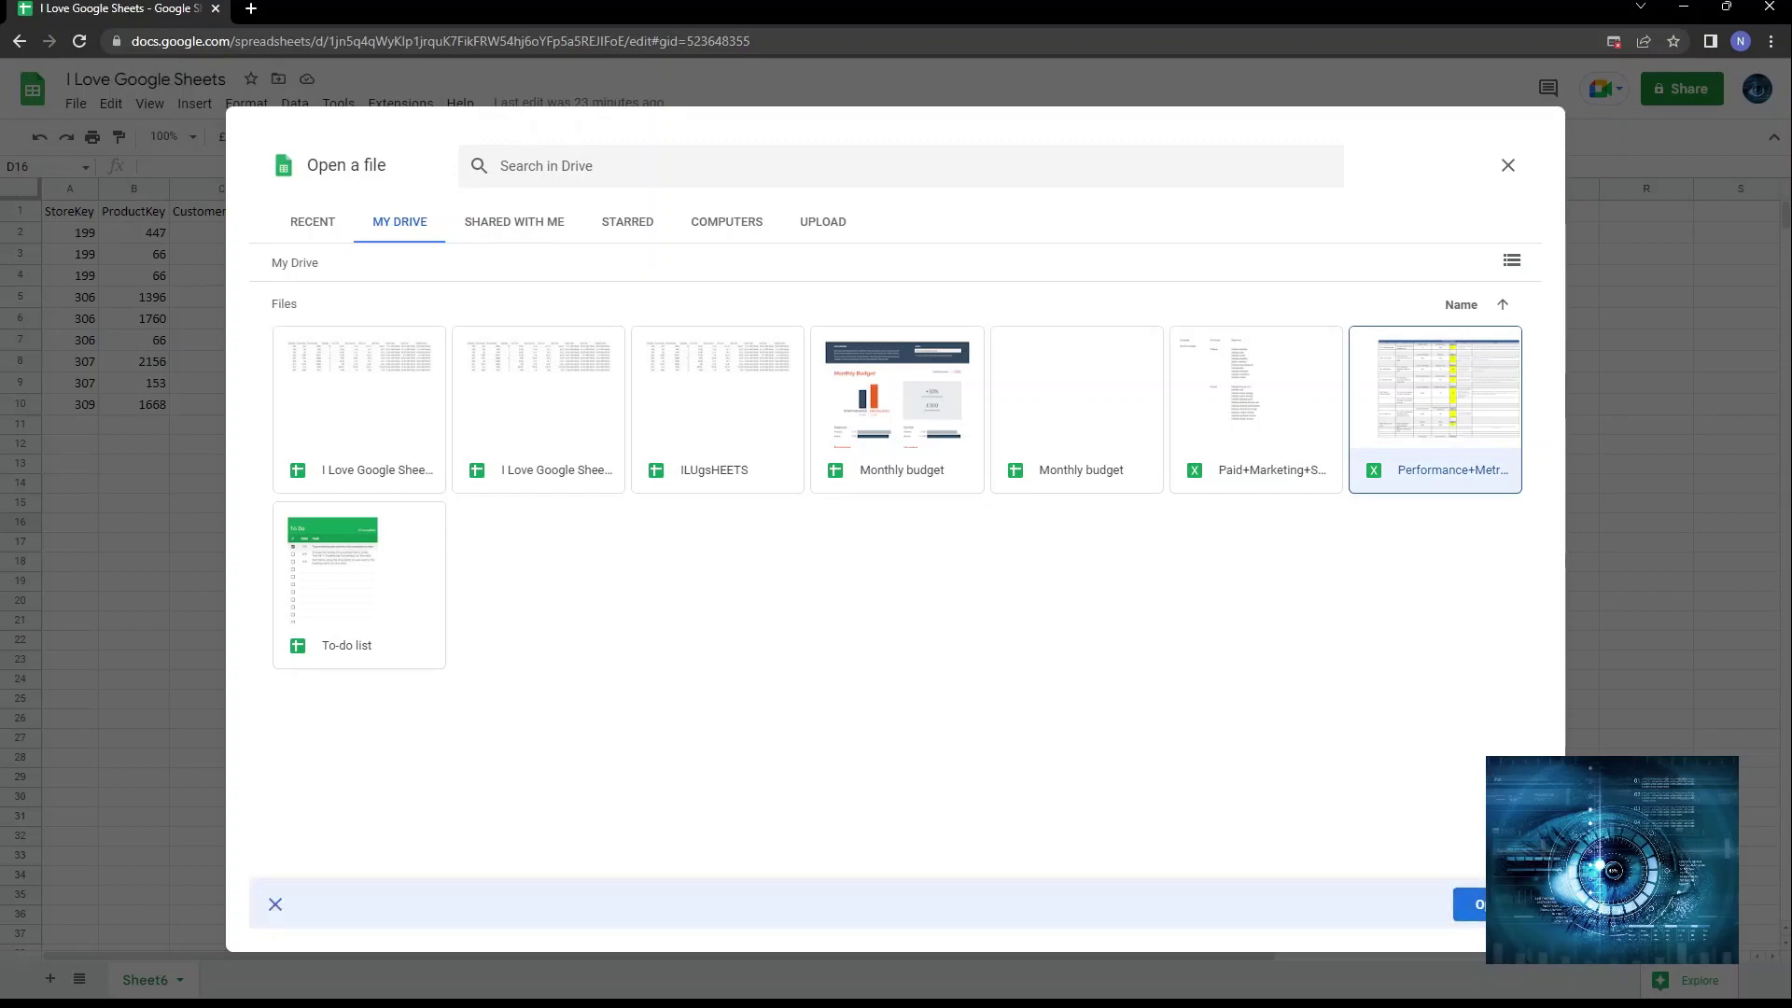
click(1508, 165)
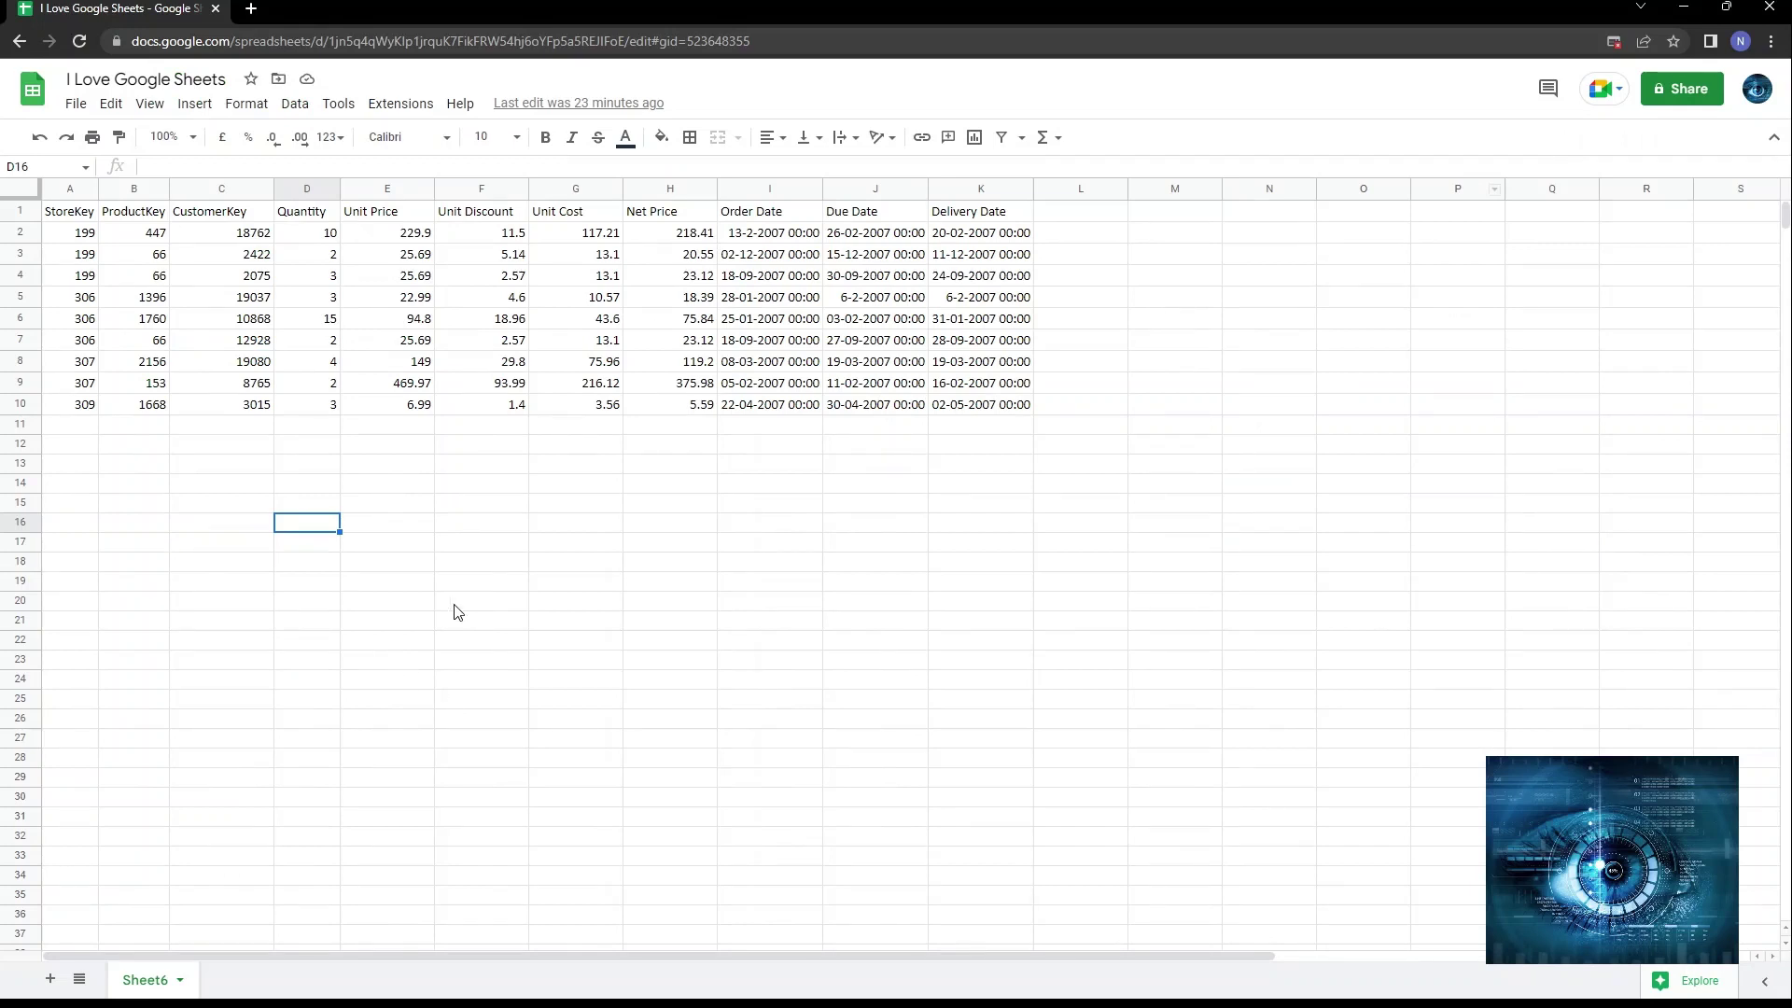
Choose Performance+Metrices+Excel+Model (1).xlsx from My Drive as the file to import into this spreadsheet.
click(78, 104)
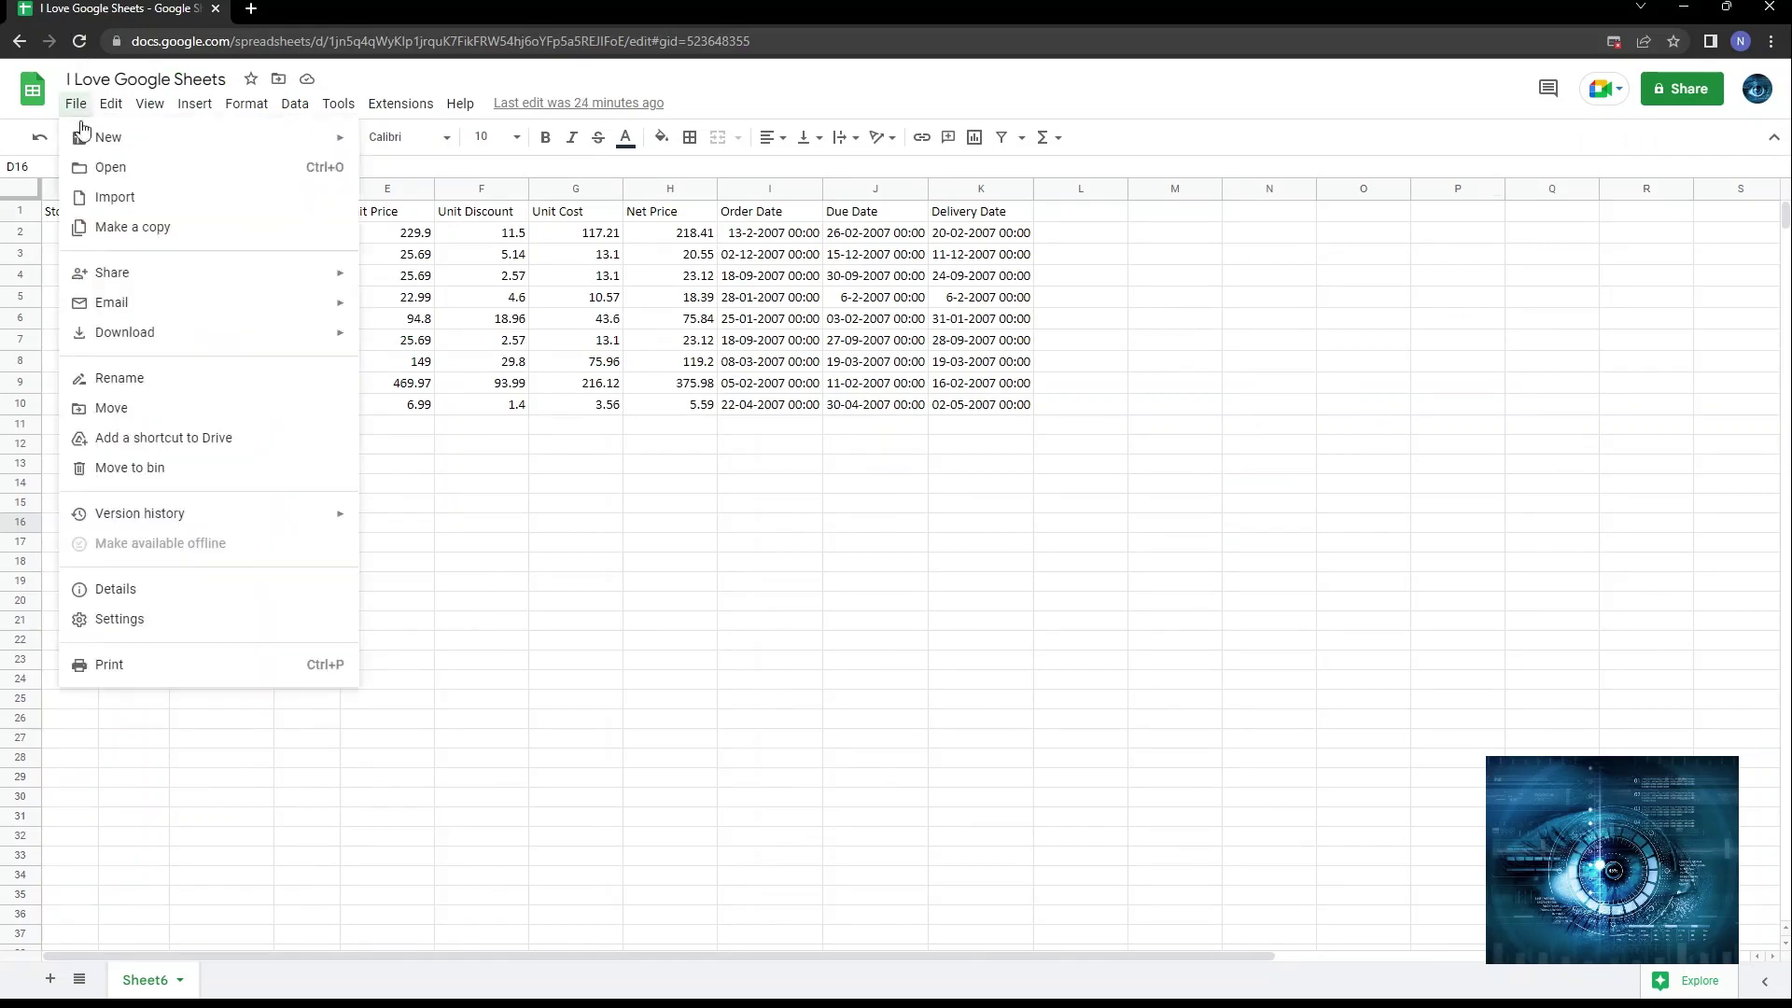
click(119, 201)
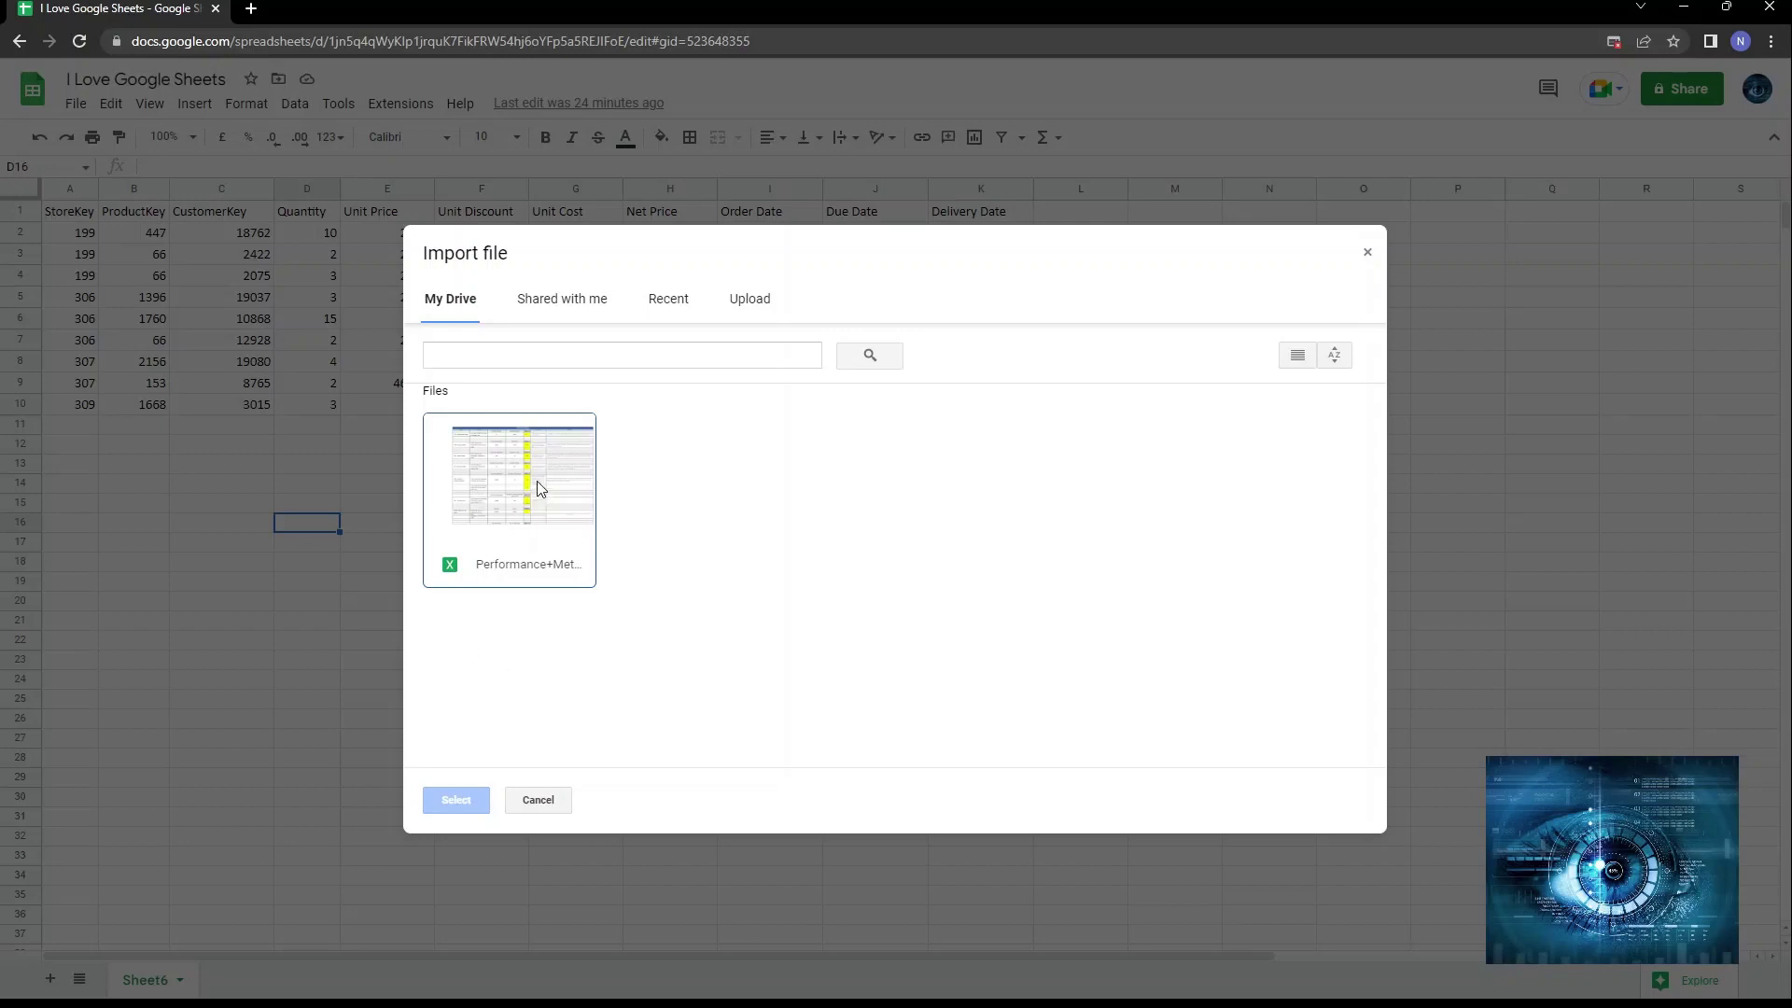
click(546, 303)
click(448, 299)
click(557, 493)
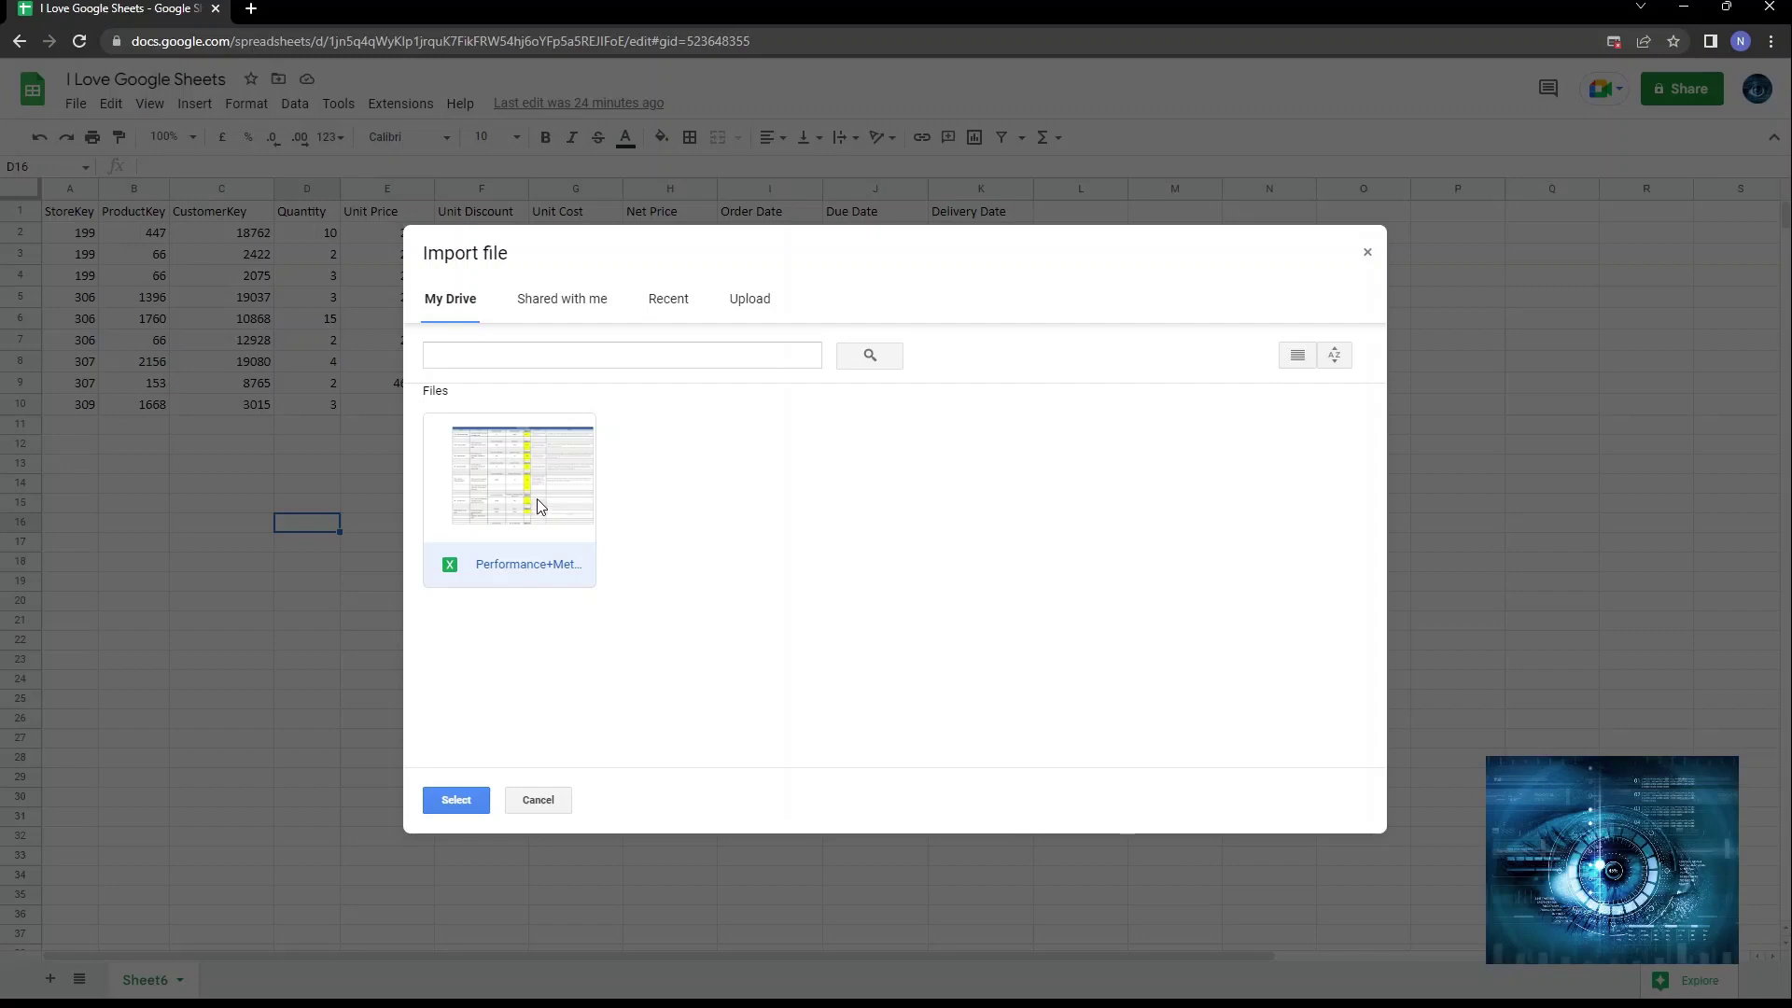
click(460, 801)
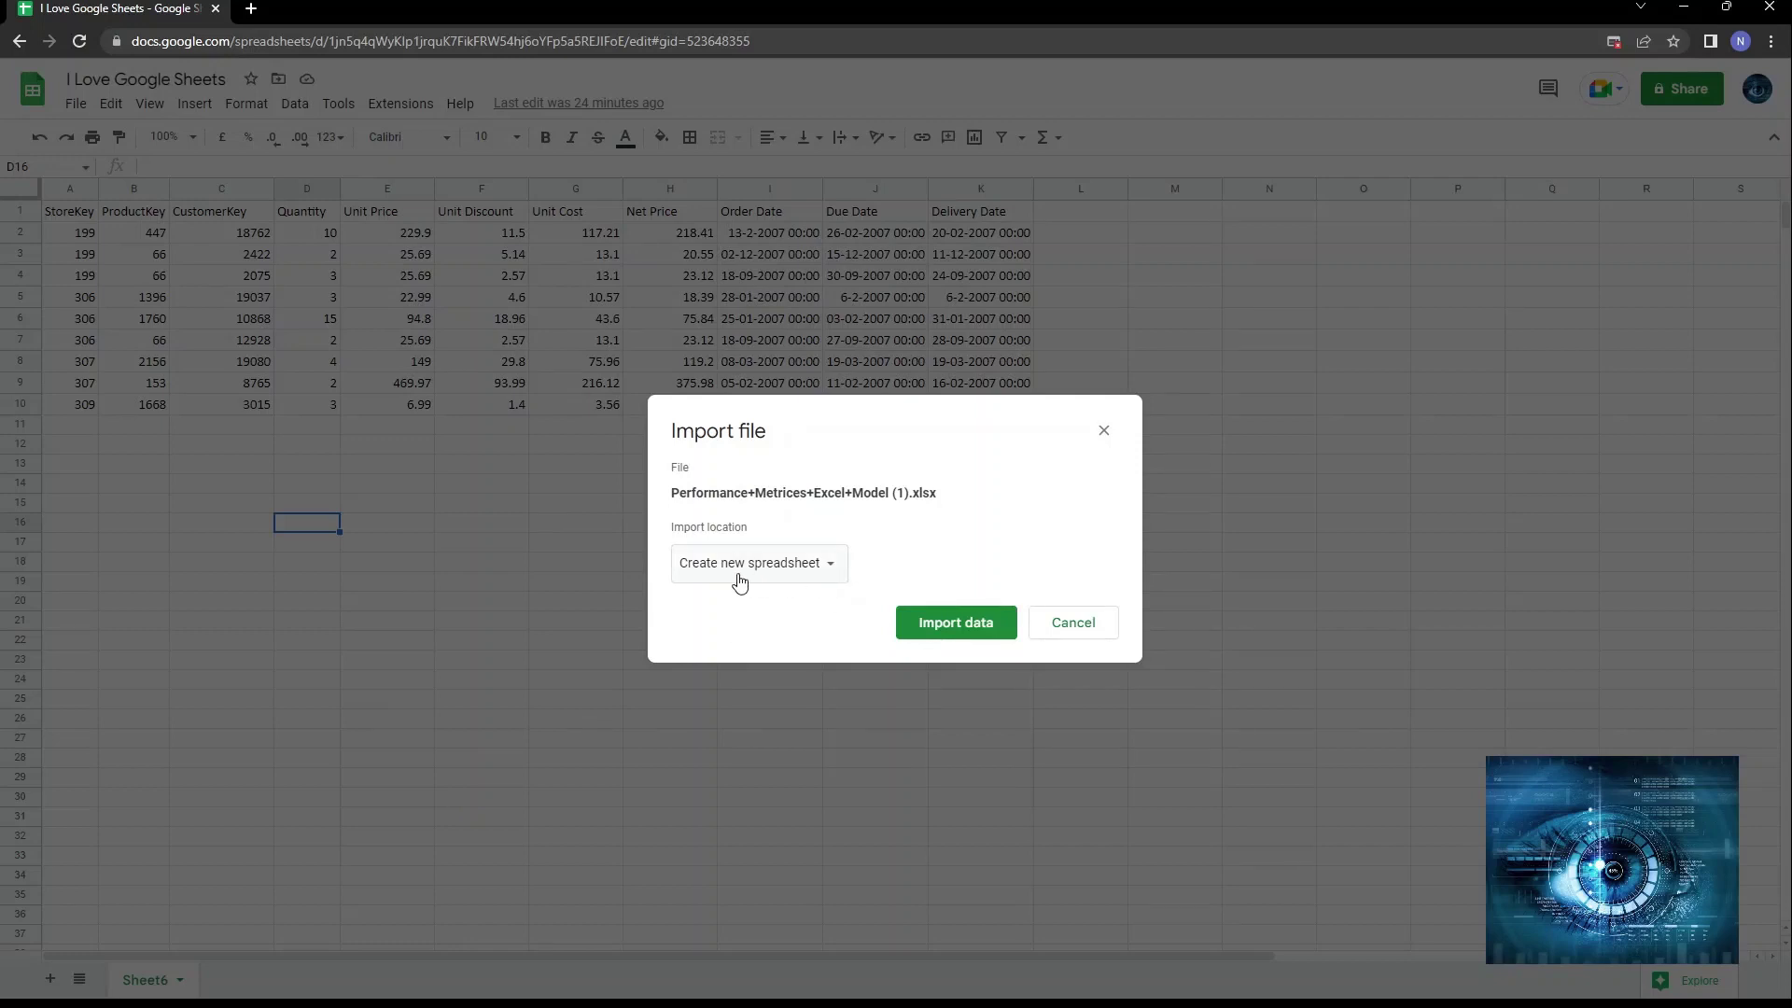
Import the chosen Excel file's data with the import location set to Insert new sheet(s), without importing the theme.
click(797, 566)
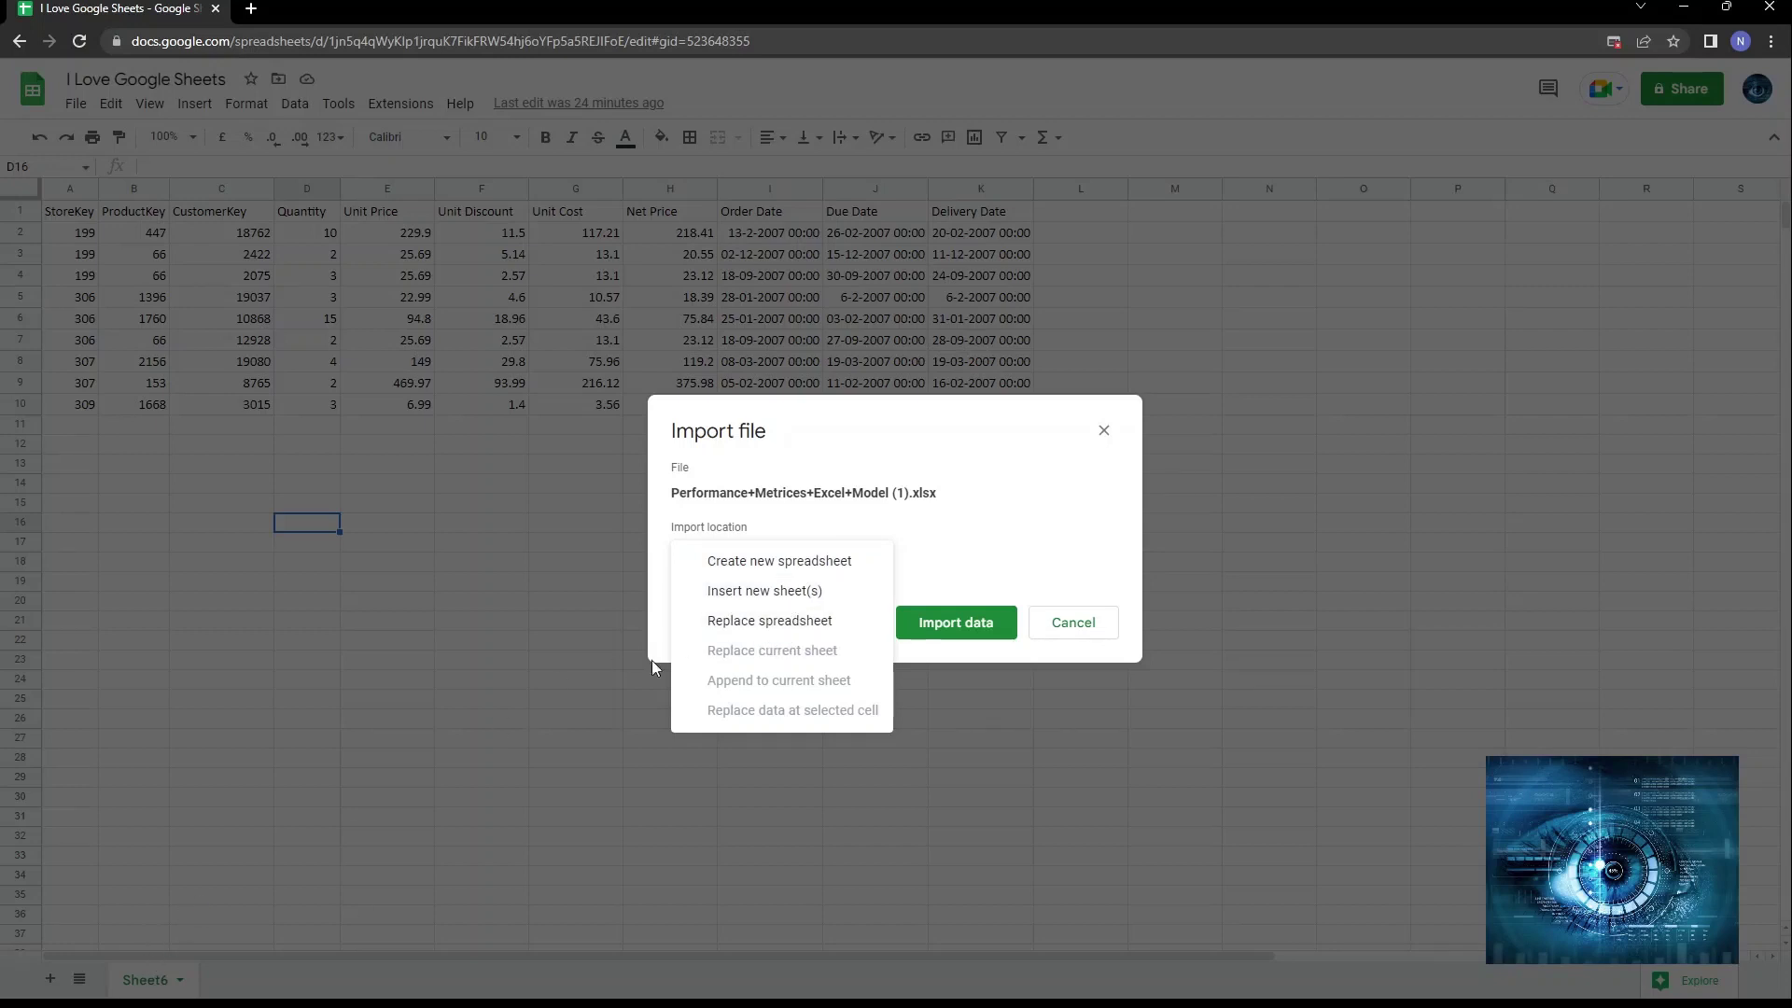
click(742, 594)
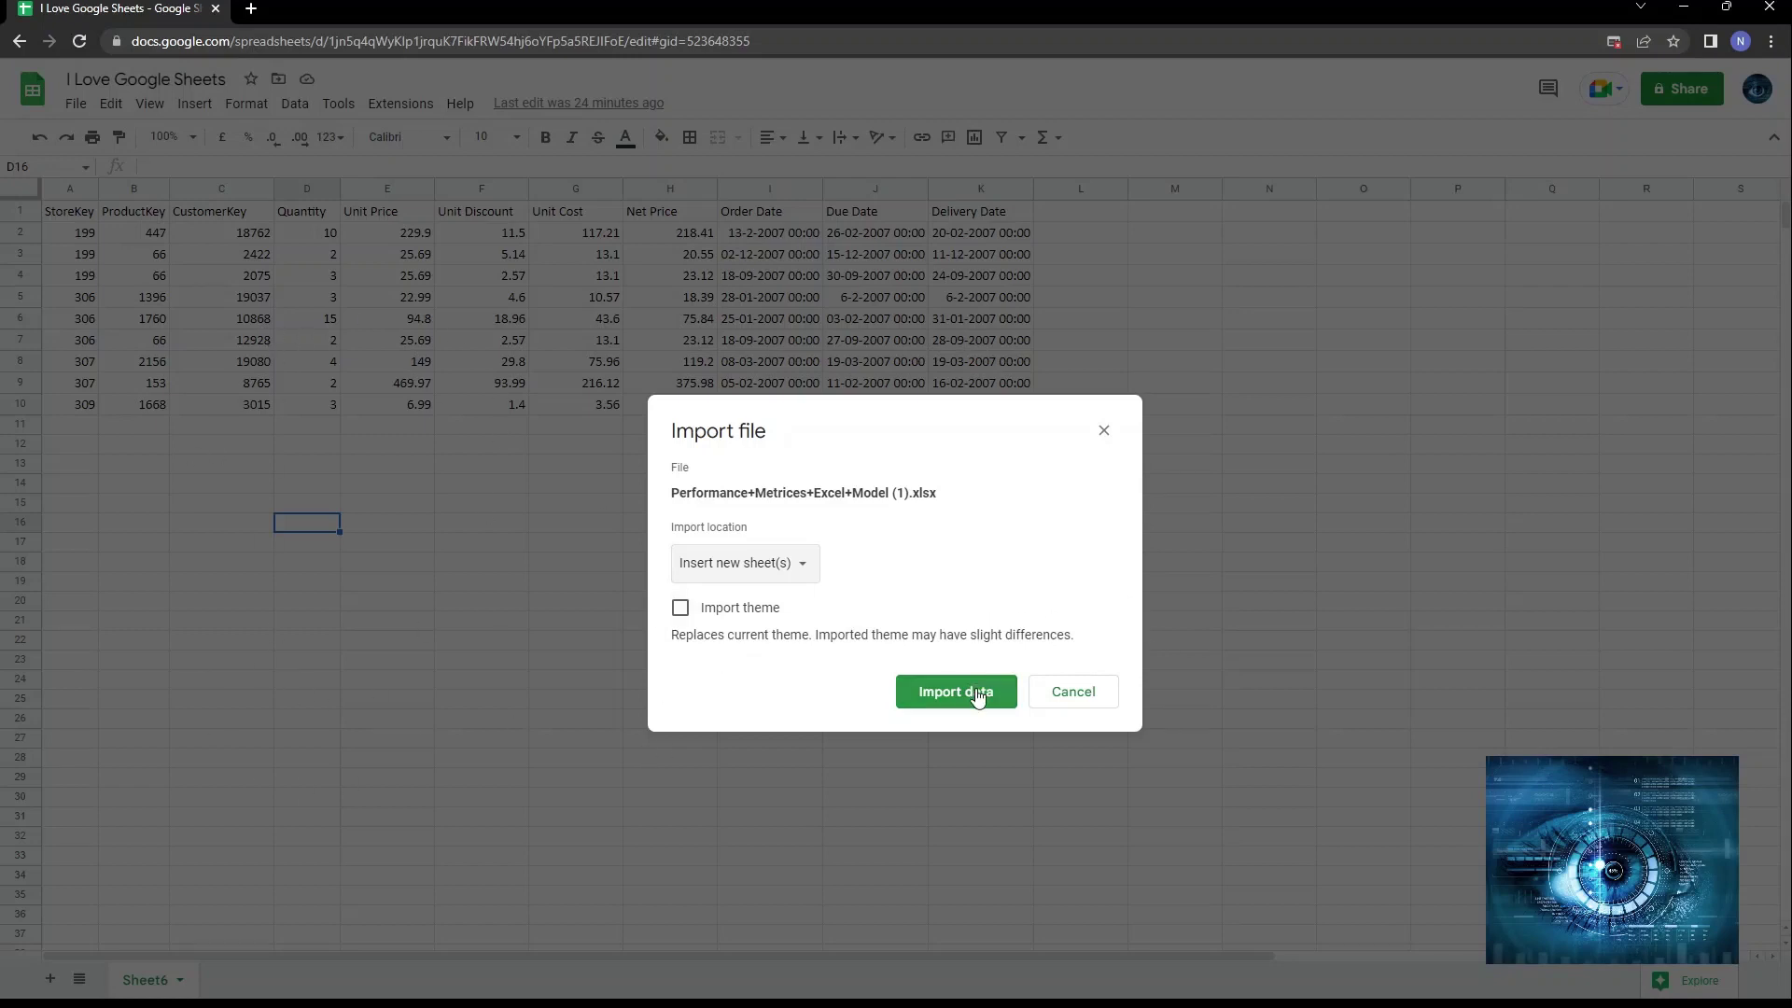
click(980, 692)
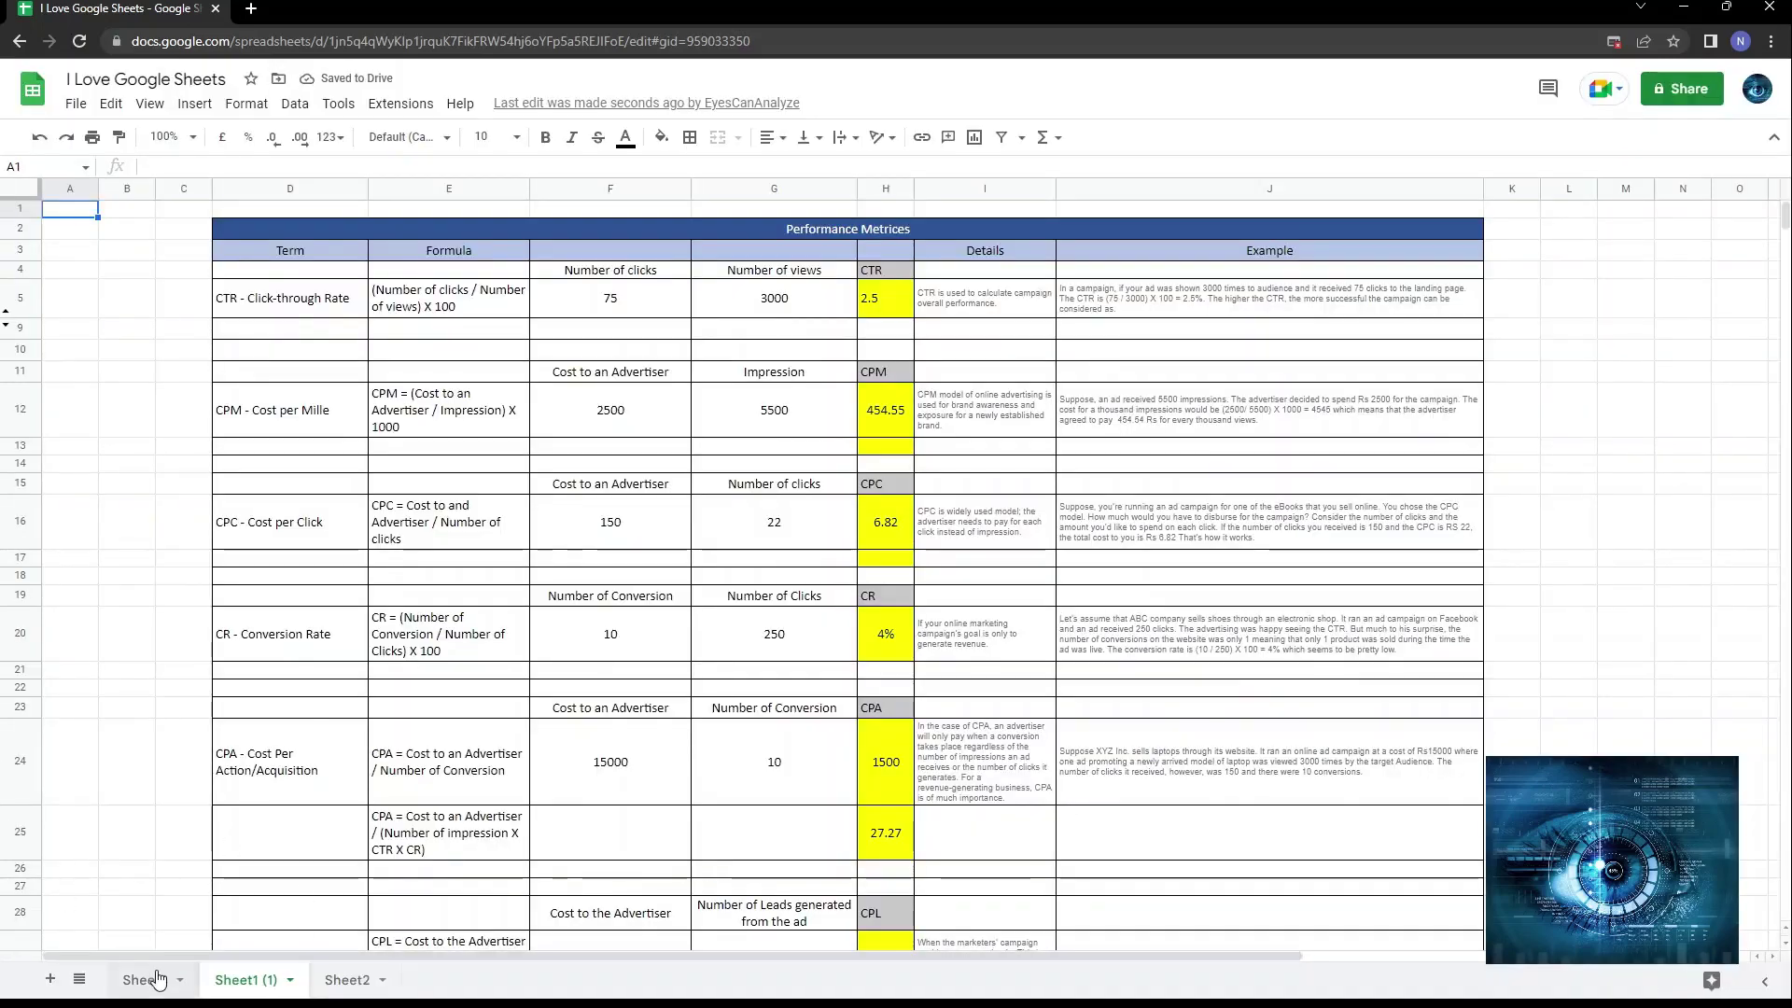
Compare the original Sheet6 with the imported Performance Metrices table in Sheet1 (1).
click(150, 979)
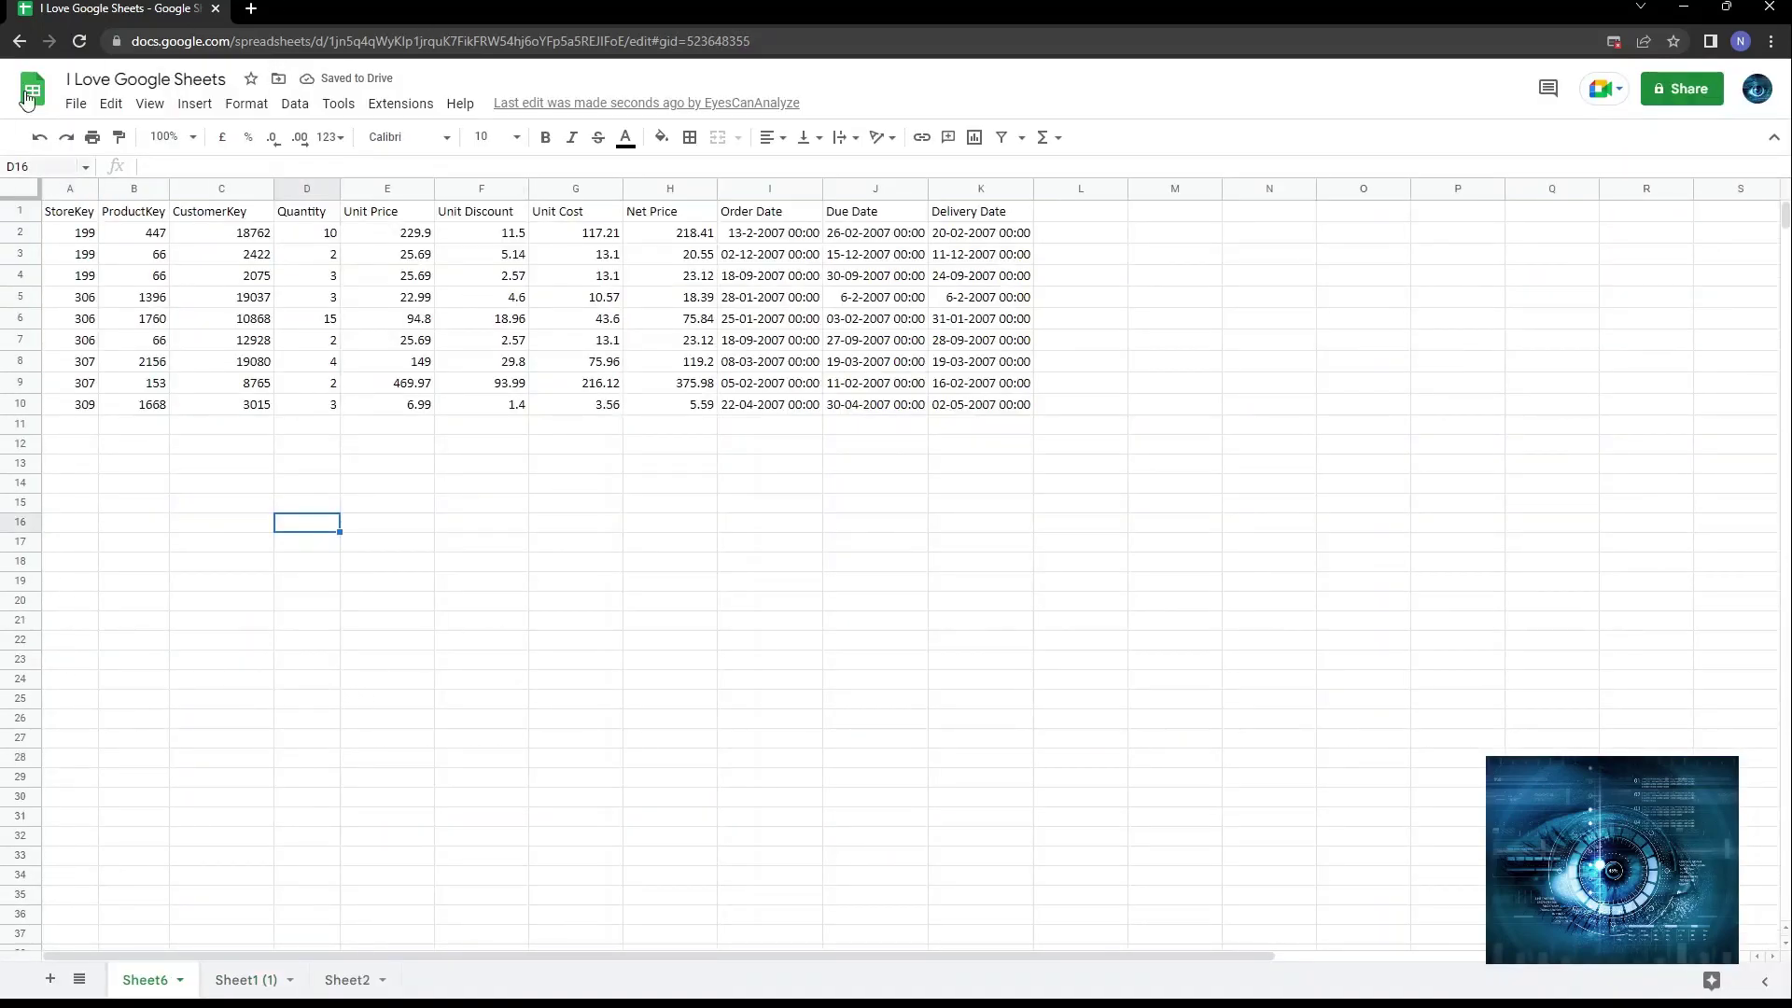
click(251, 980)
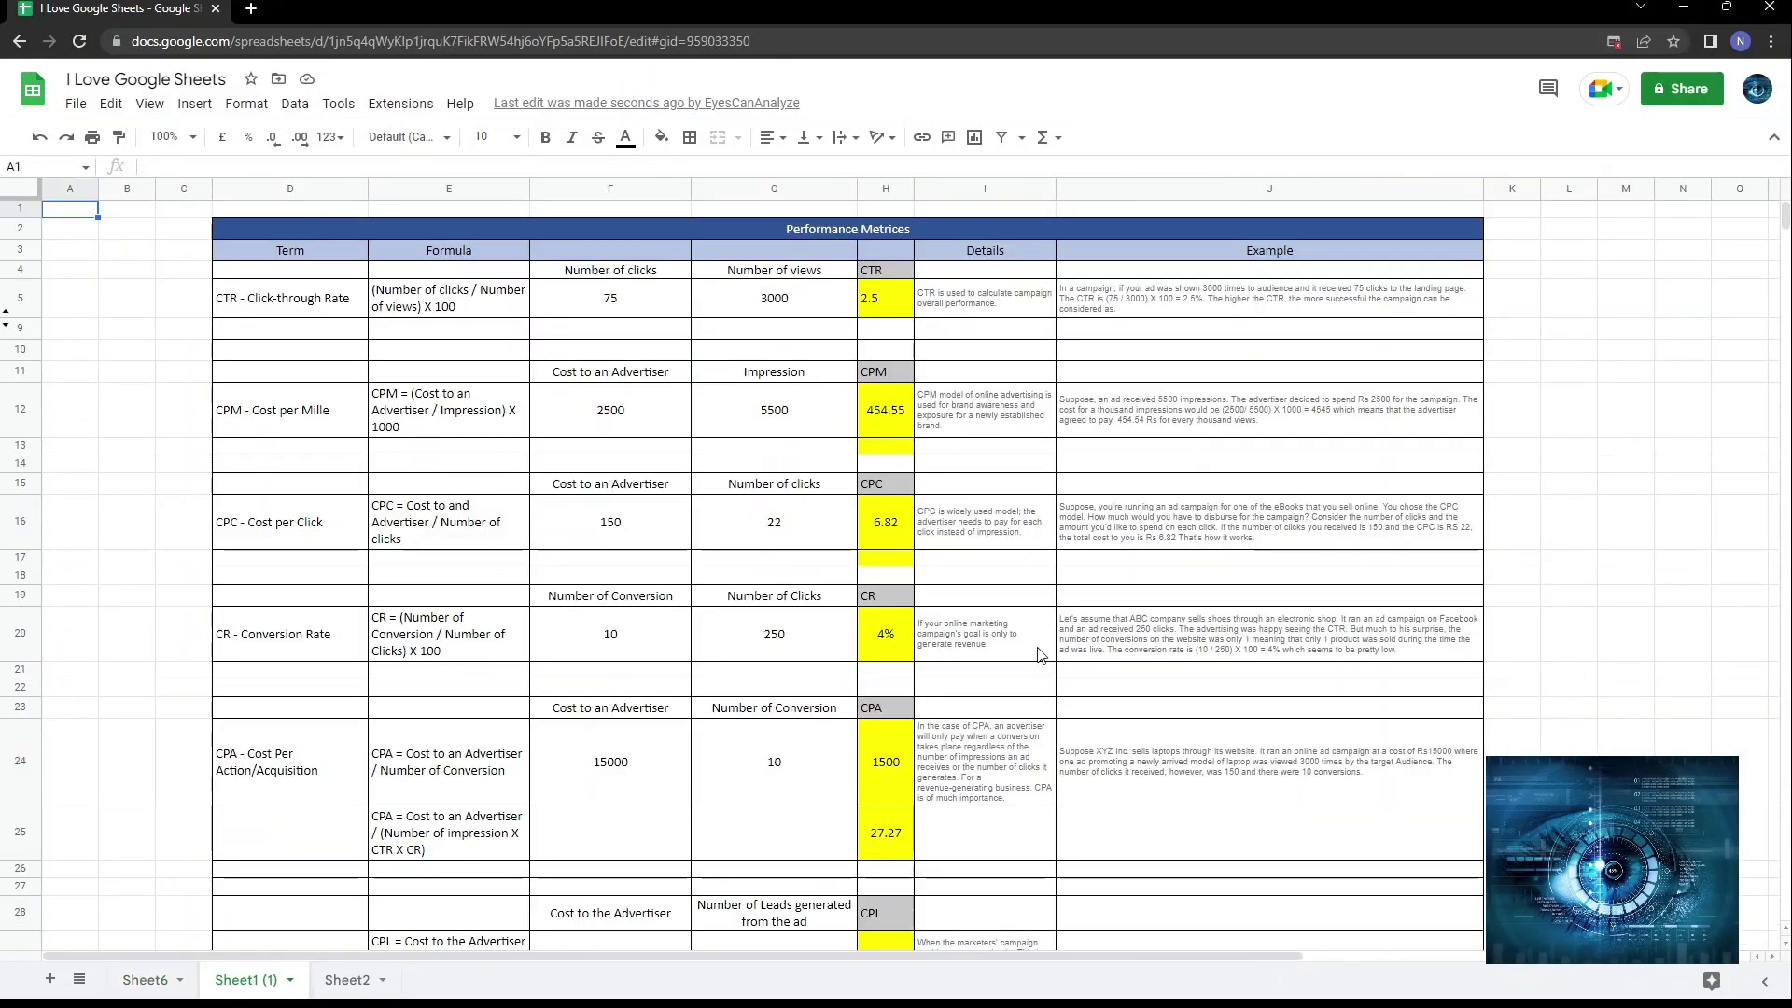
scroll(881, 619, down, 5)
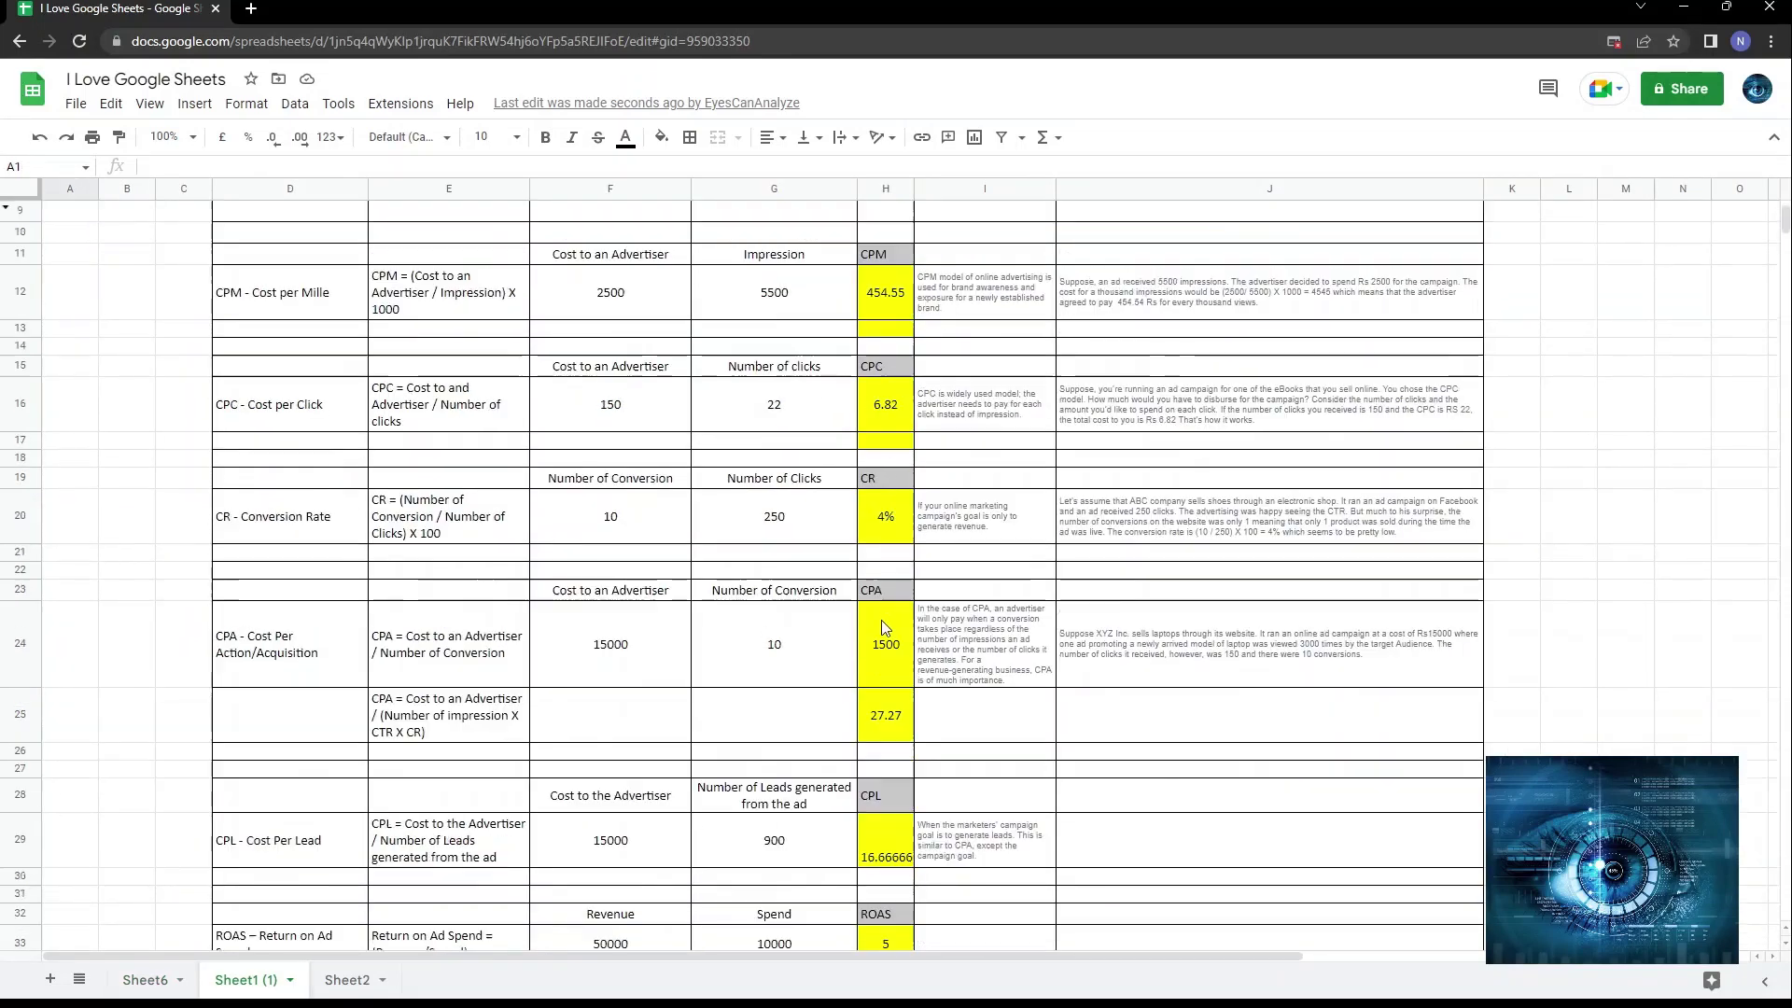
scroll(881, 619, up, 4)
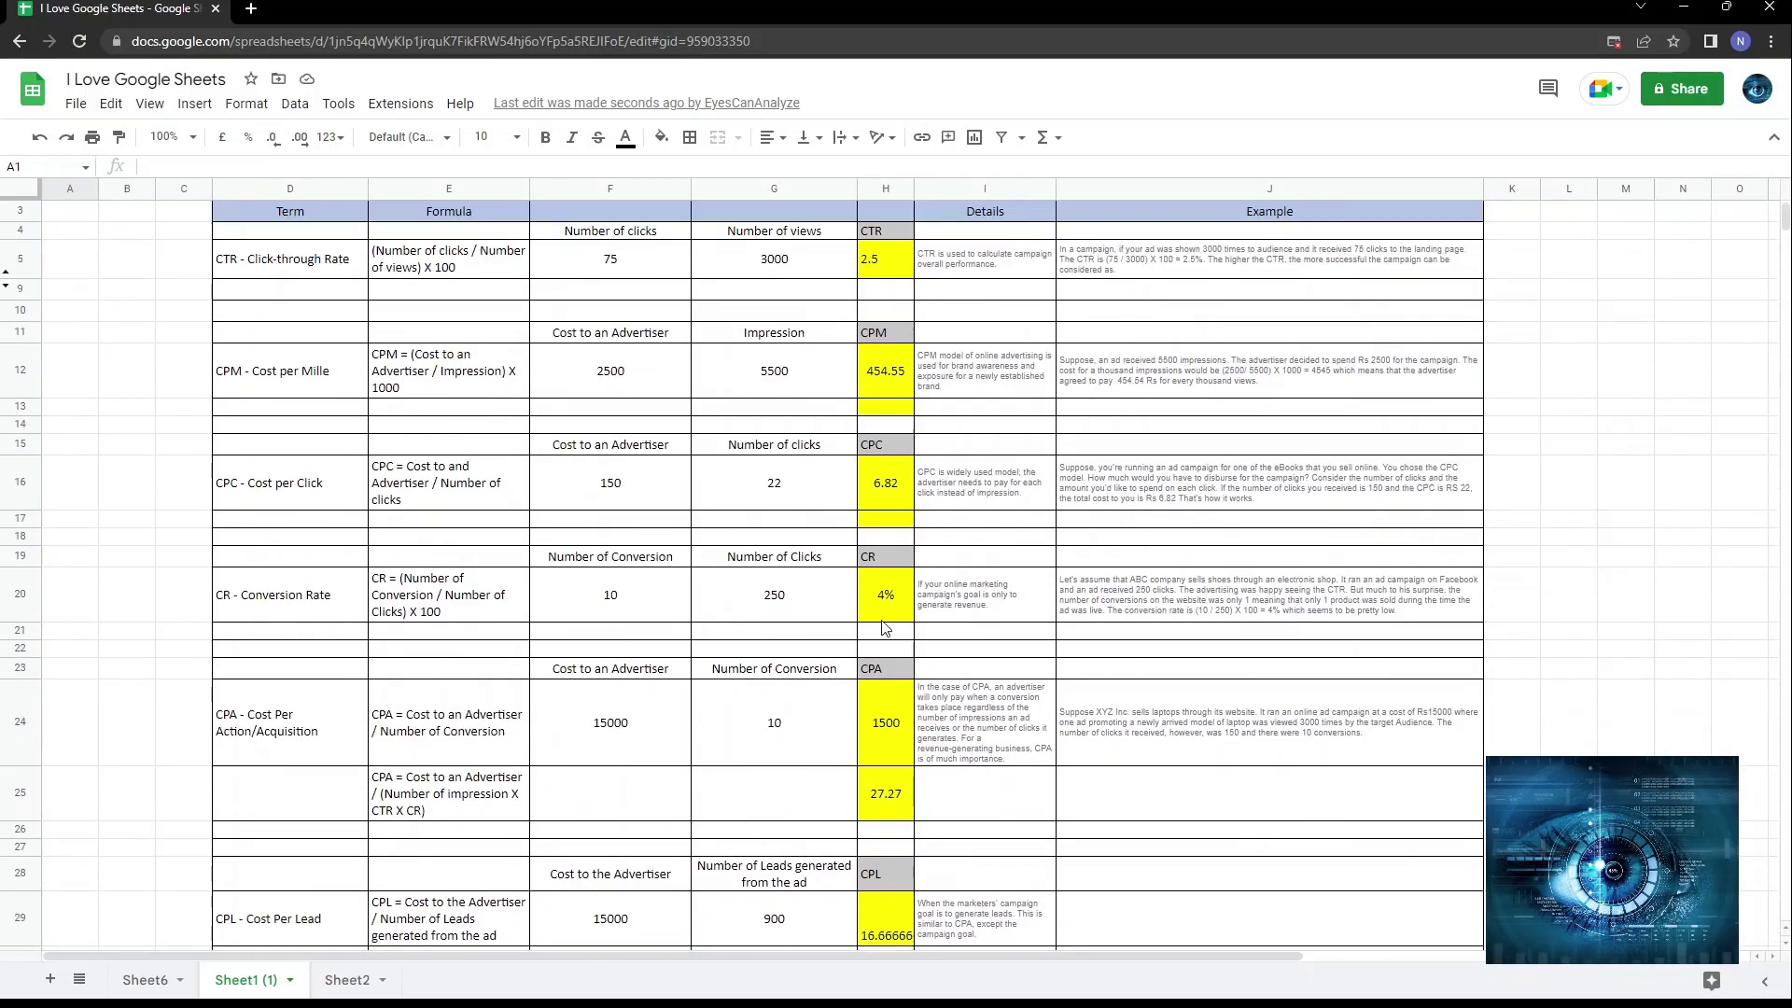
Delete the imported sheet Sheet1 (1) from the spreadsheet.
right_click(256, 987)
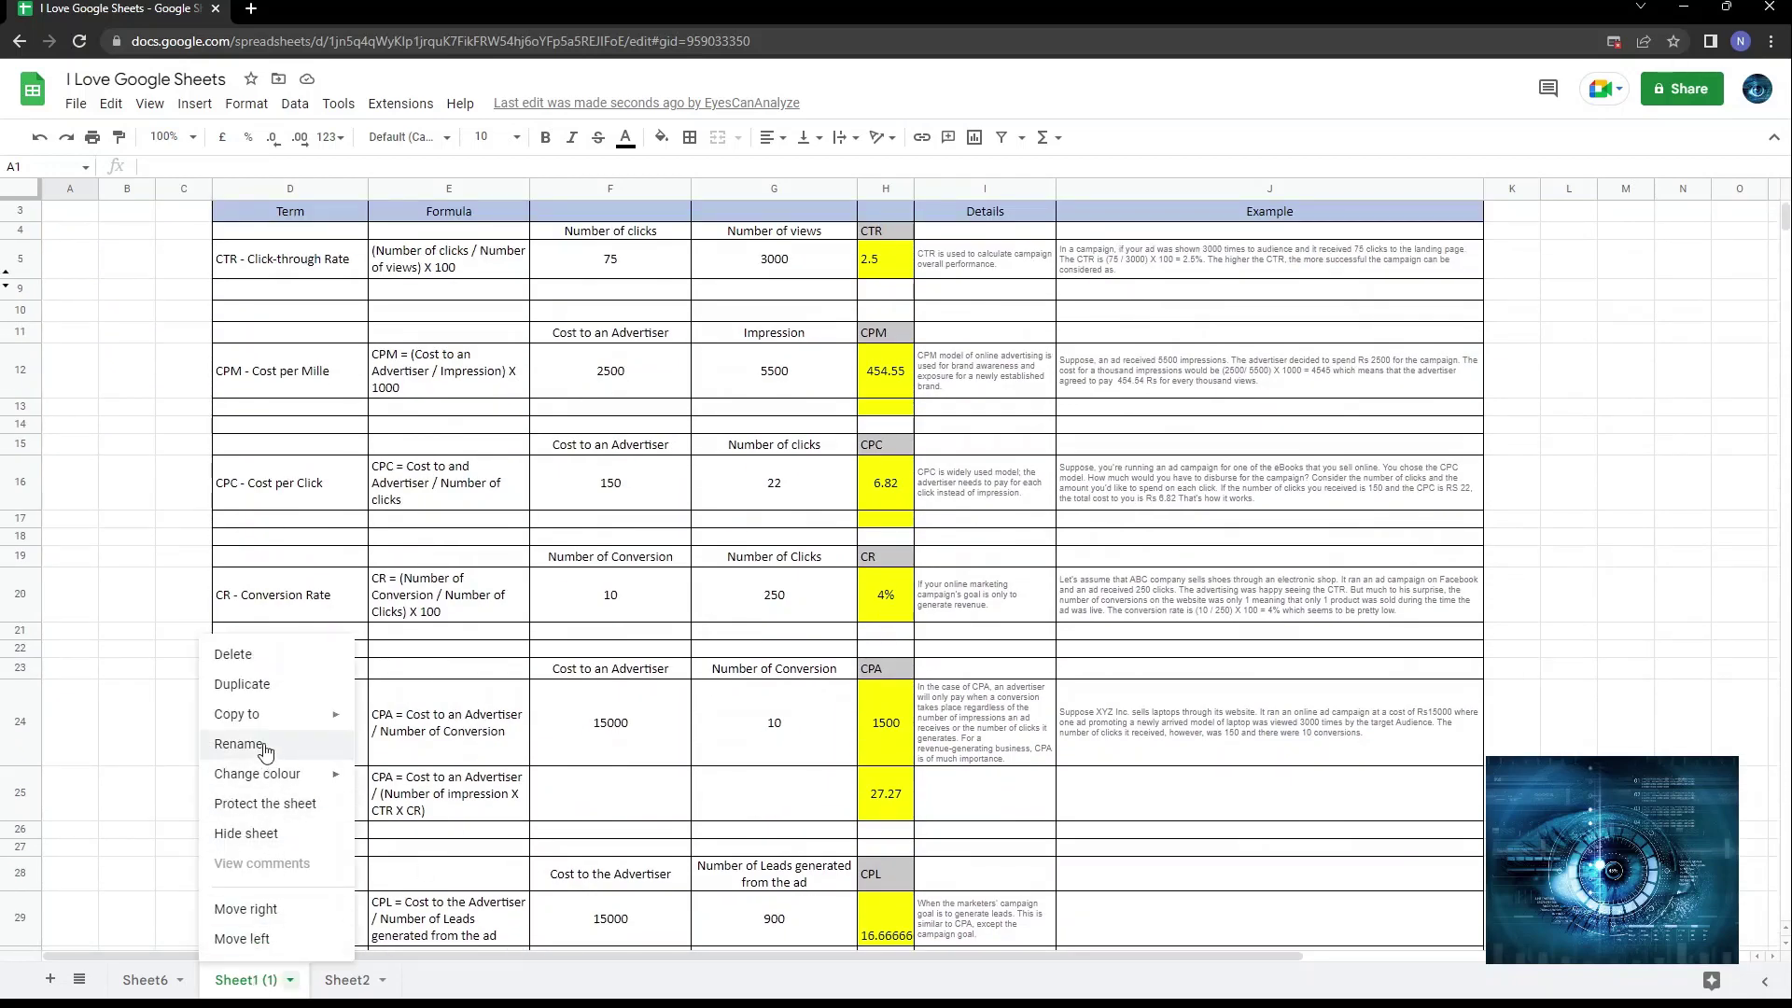
click(260, 664)
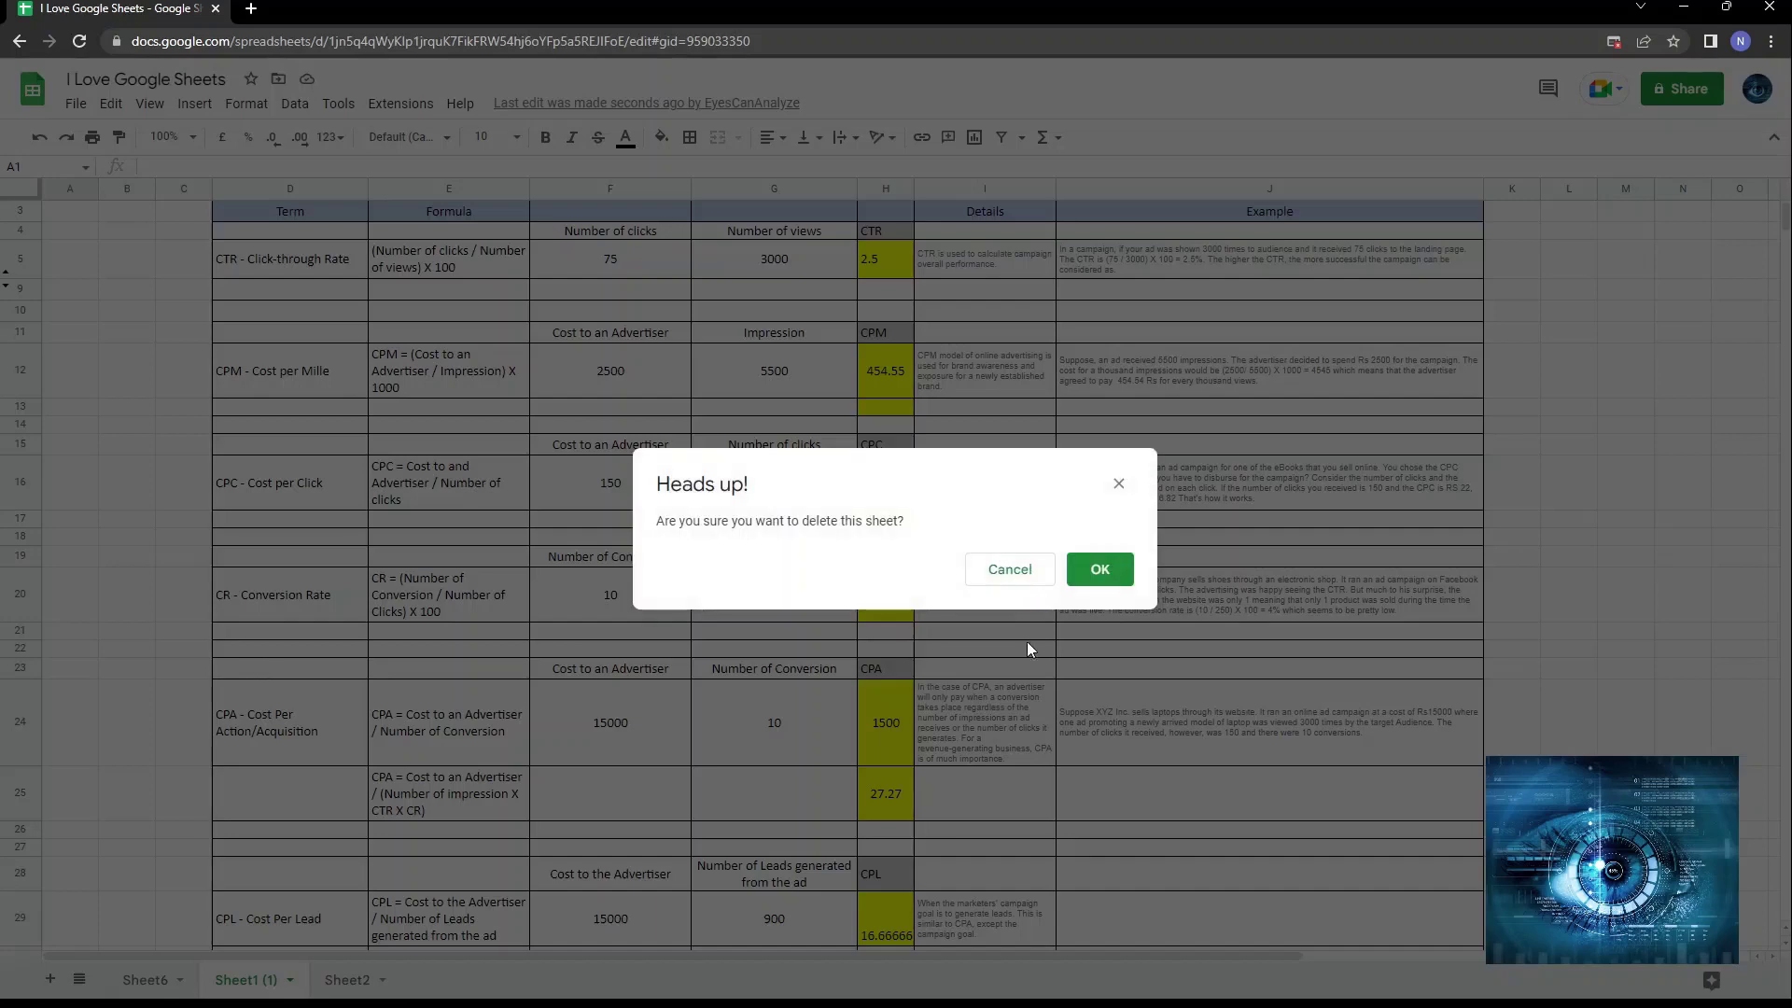
click(1099, 572)
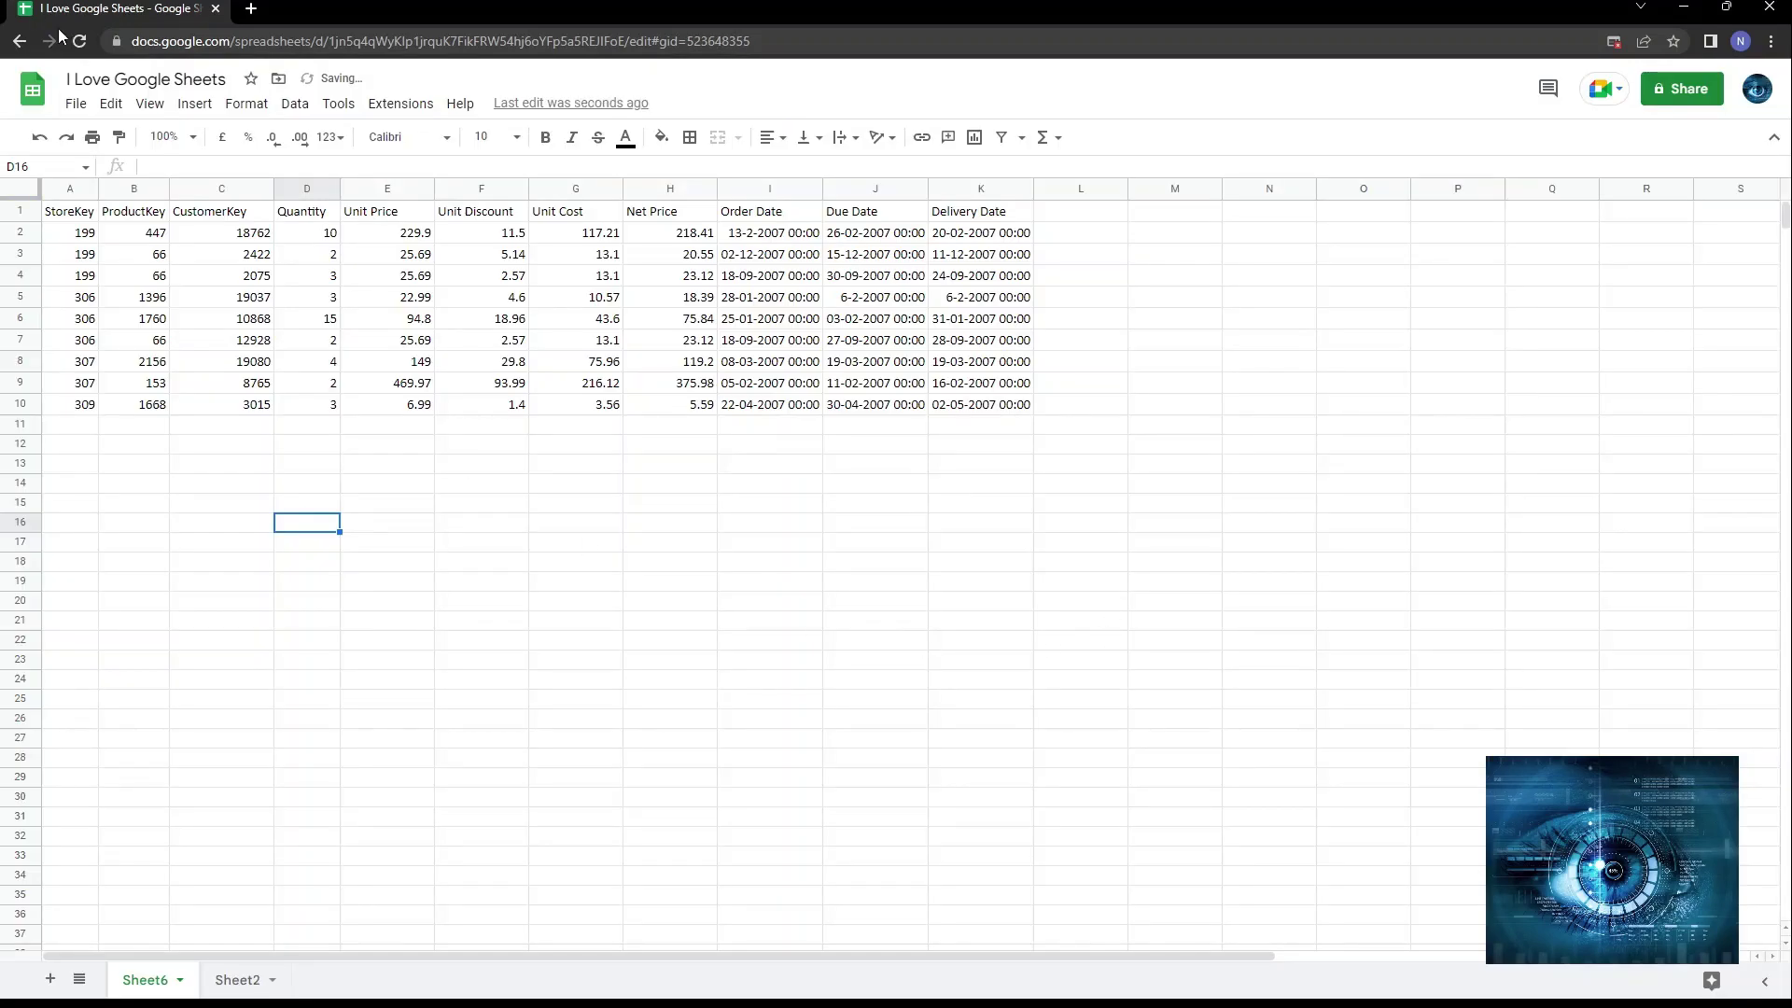
click(75, 104)
click(102, 173)
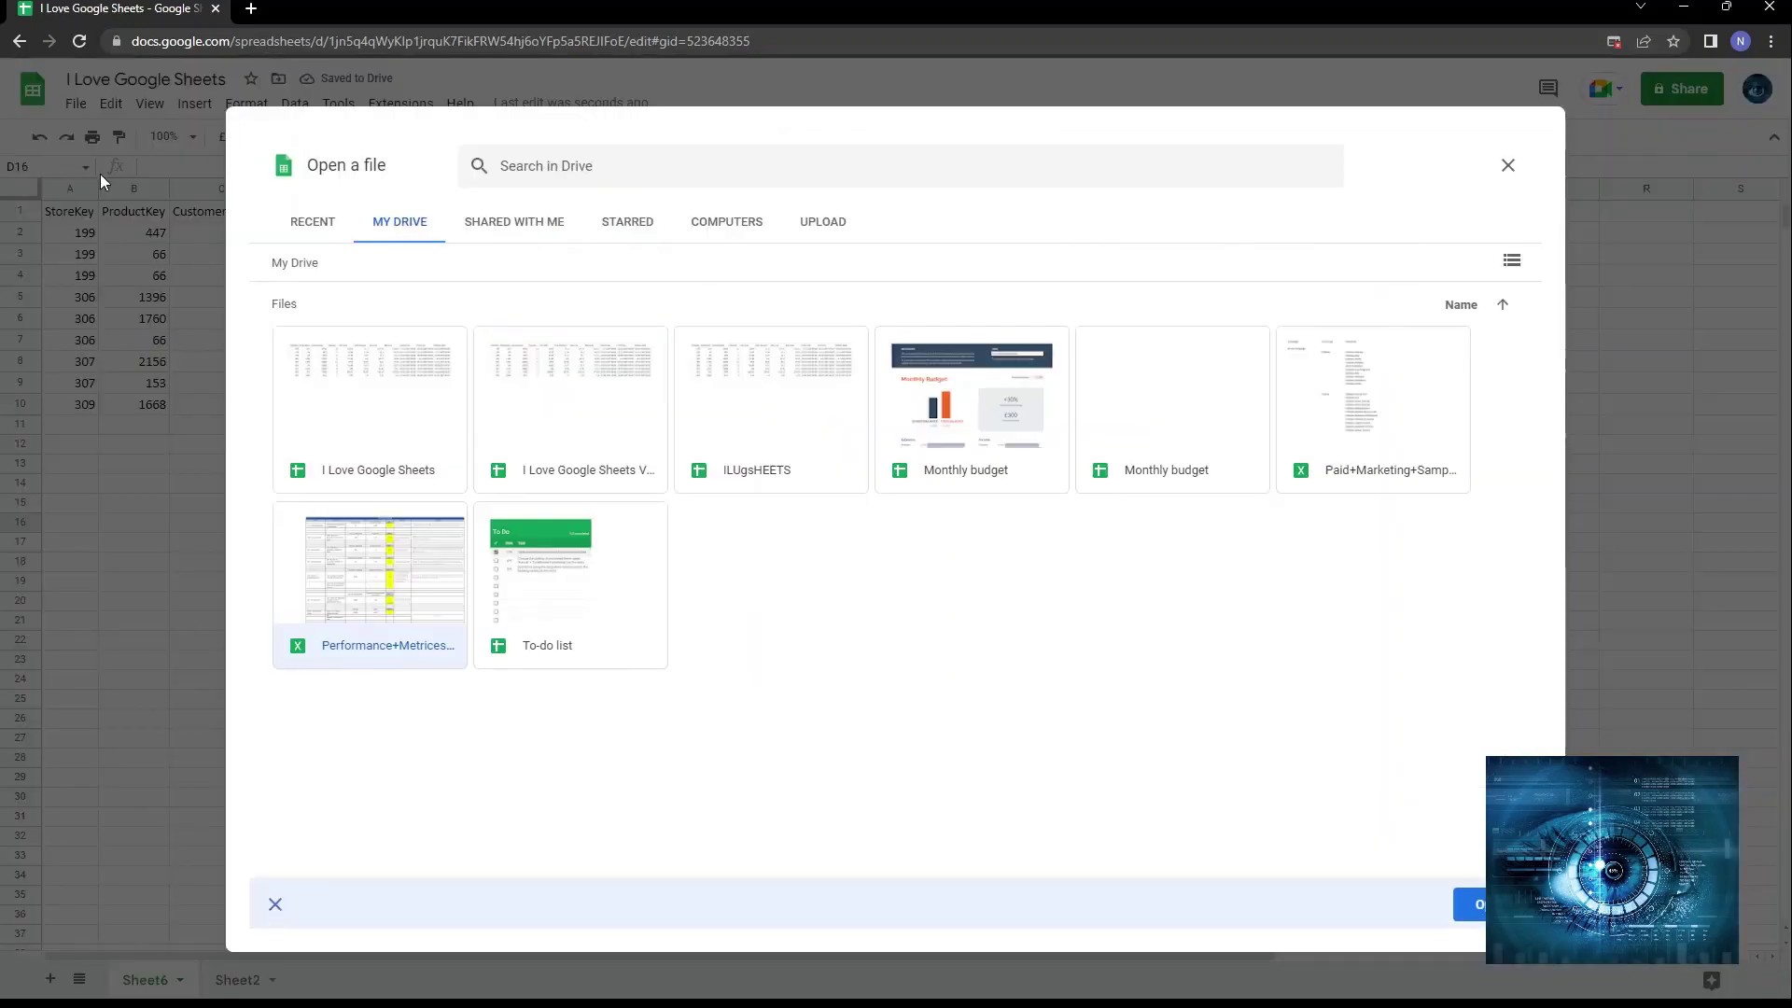
key(Escape)
Look through the My Drive, Shared with me, Recent and Upload import sources, browse the device for a file, and cancel the import.
click(88, 104)
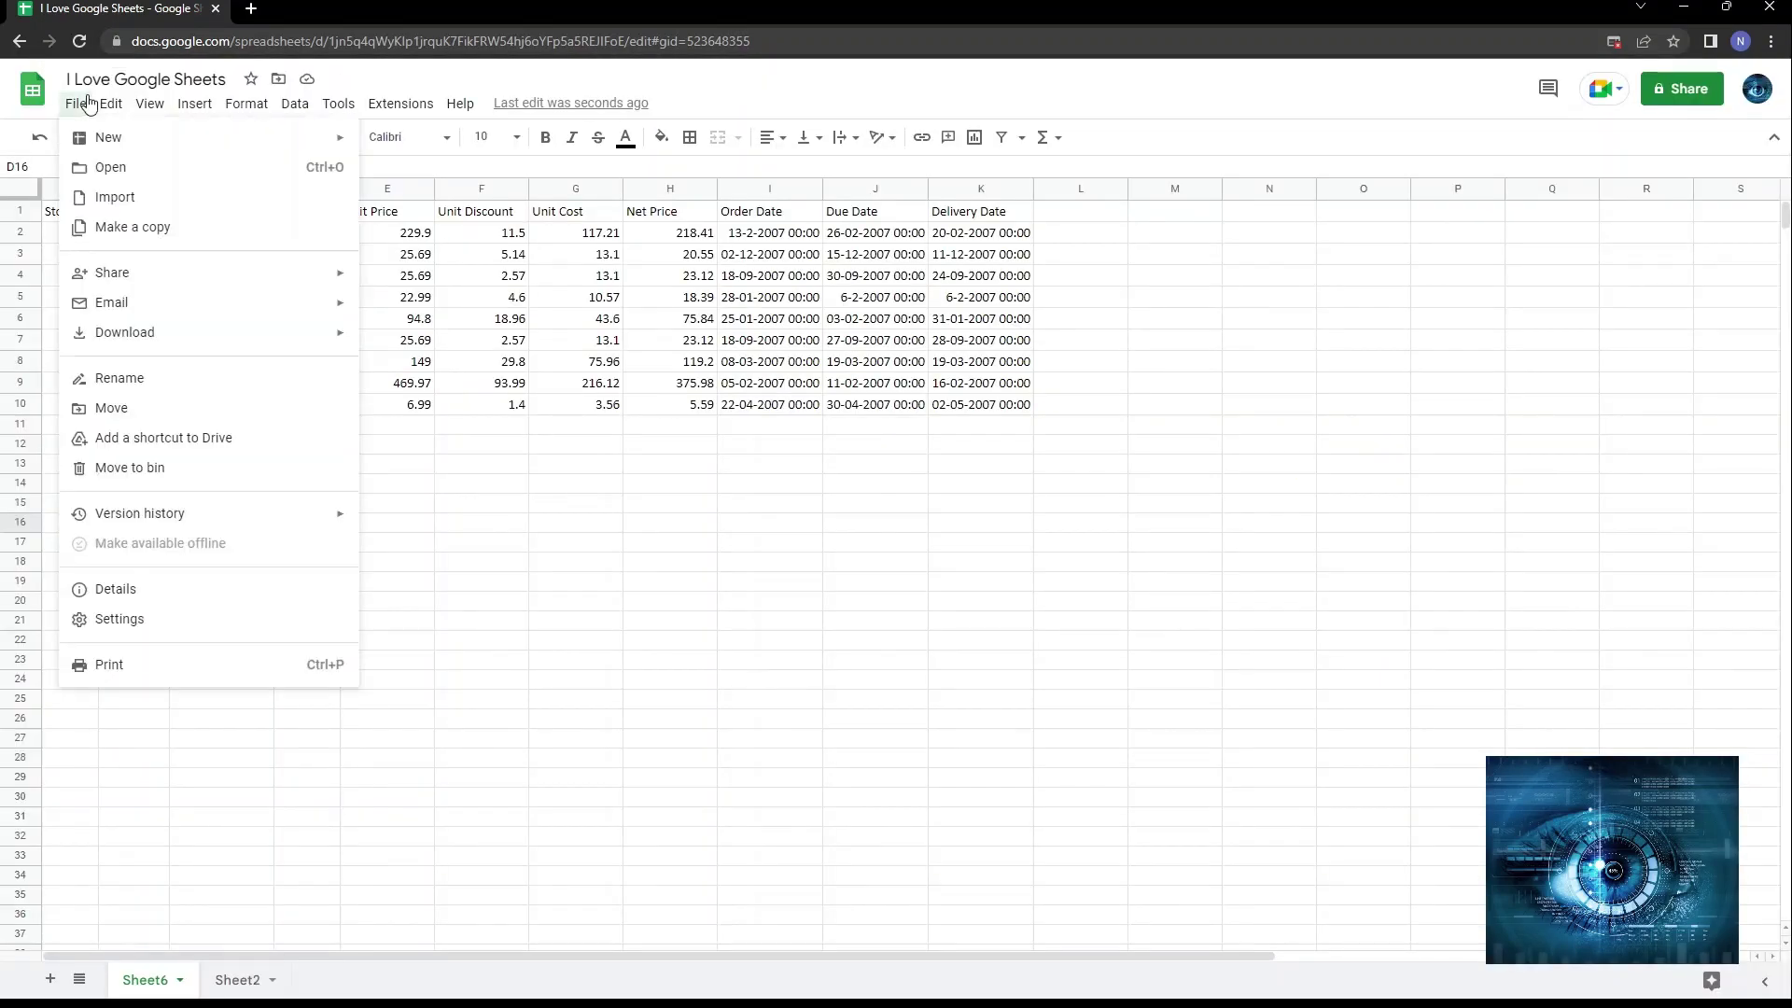
click(127, 194)
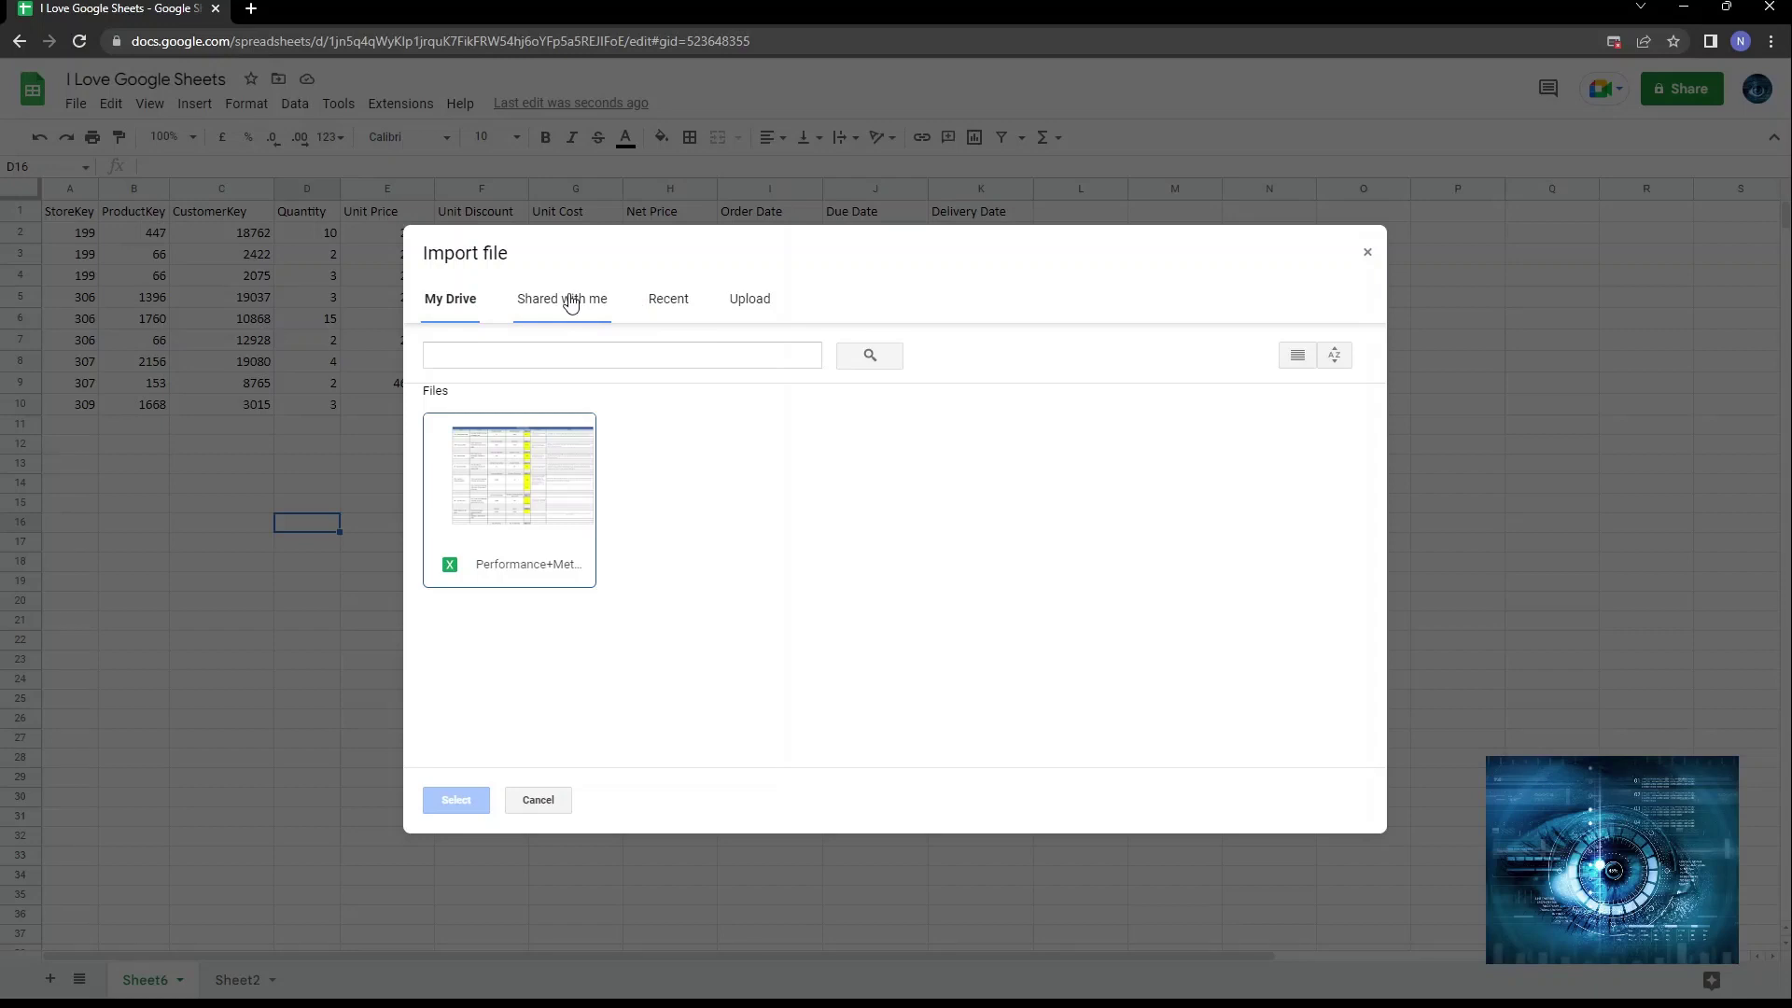
click(468, 311)
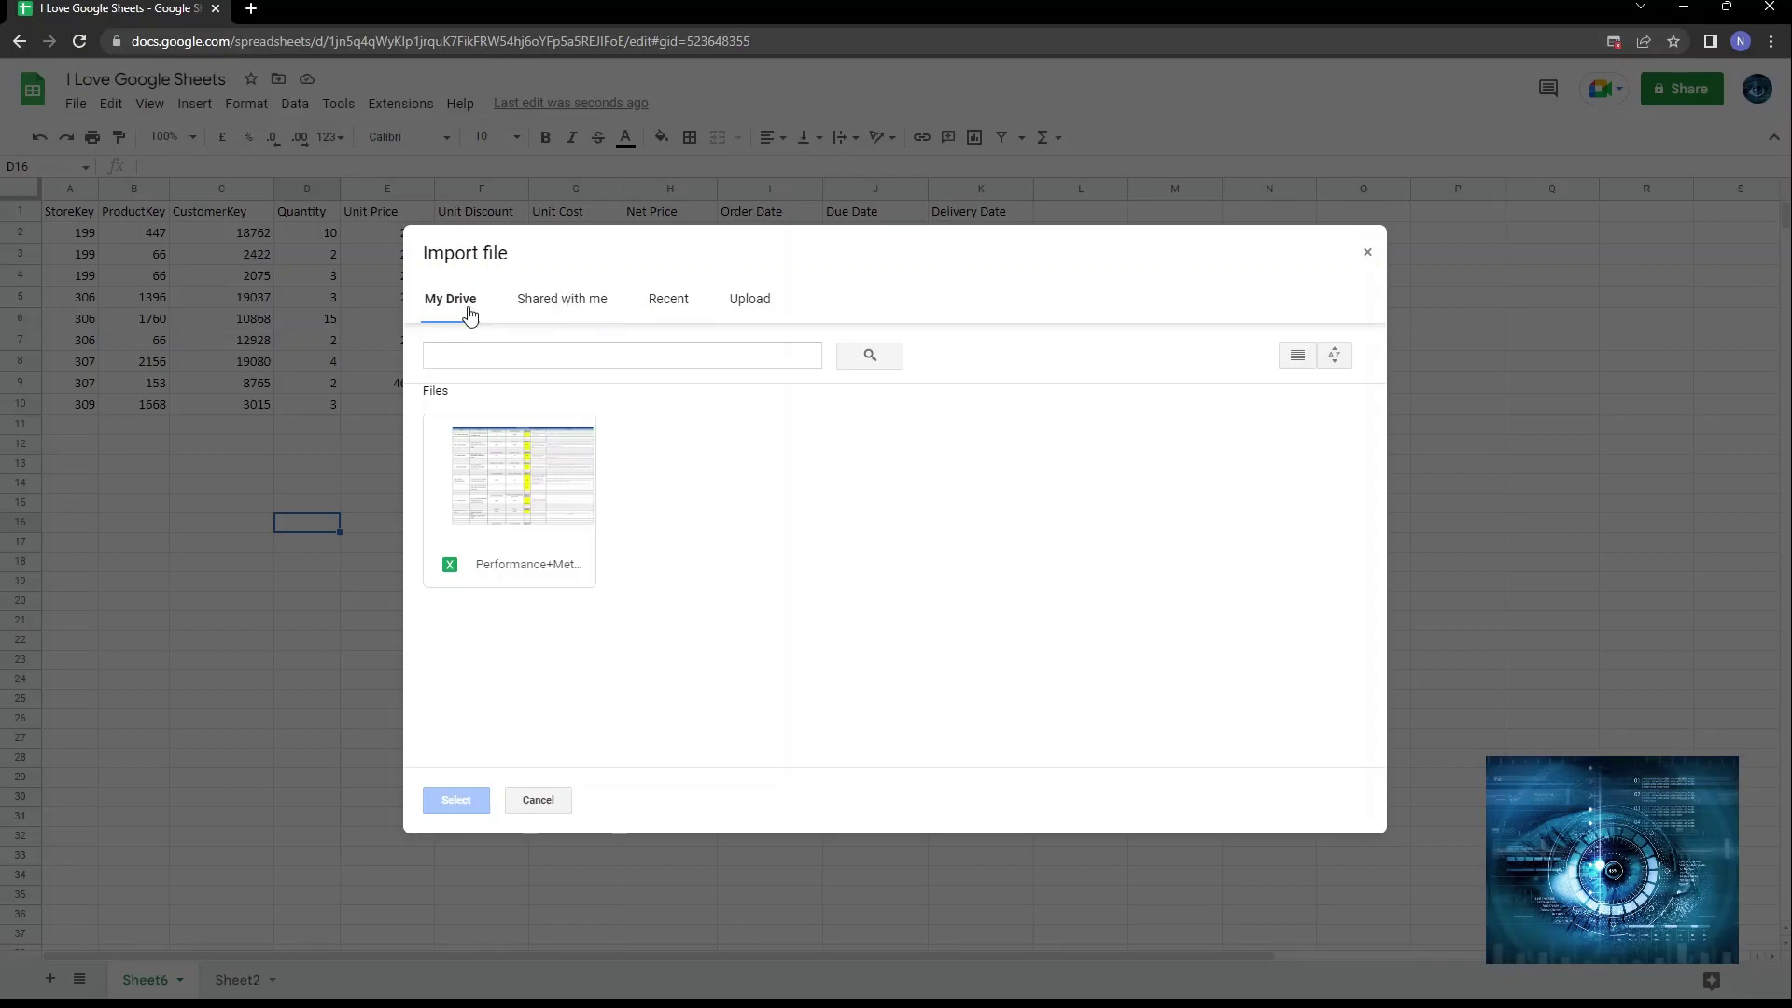
click(610, 300)
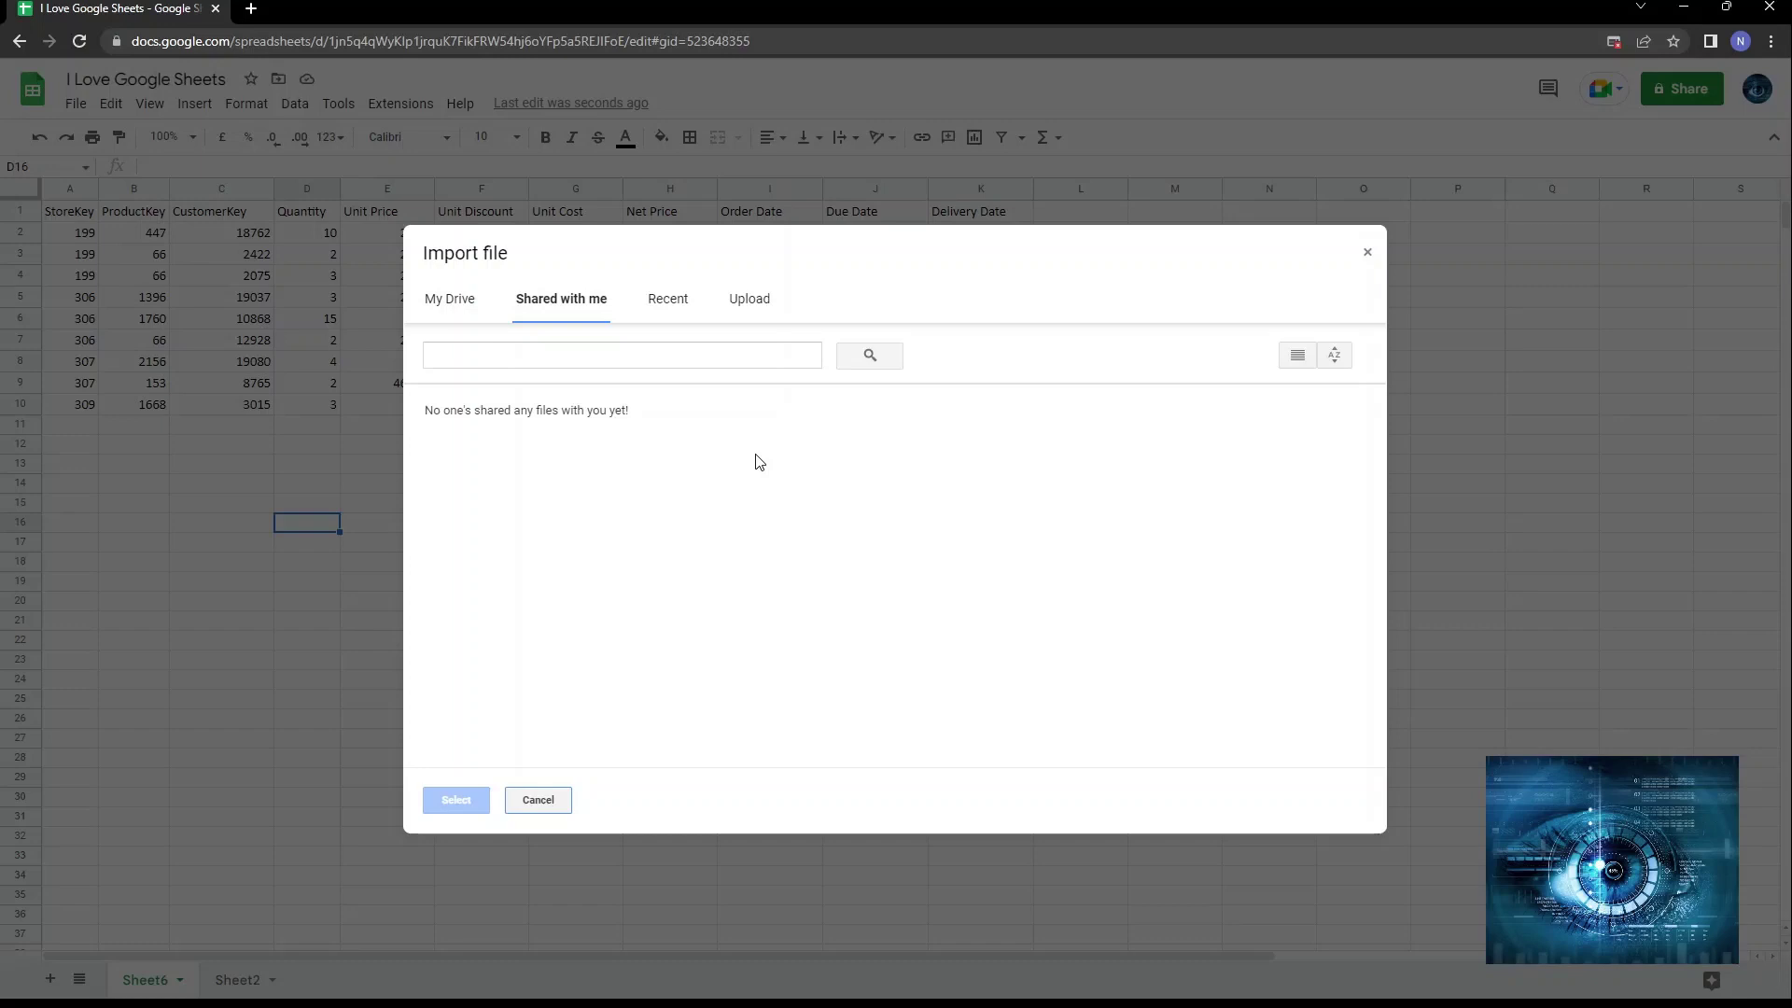
click(668, 301)
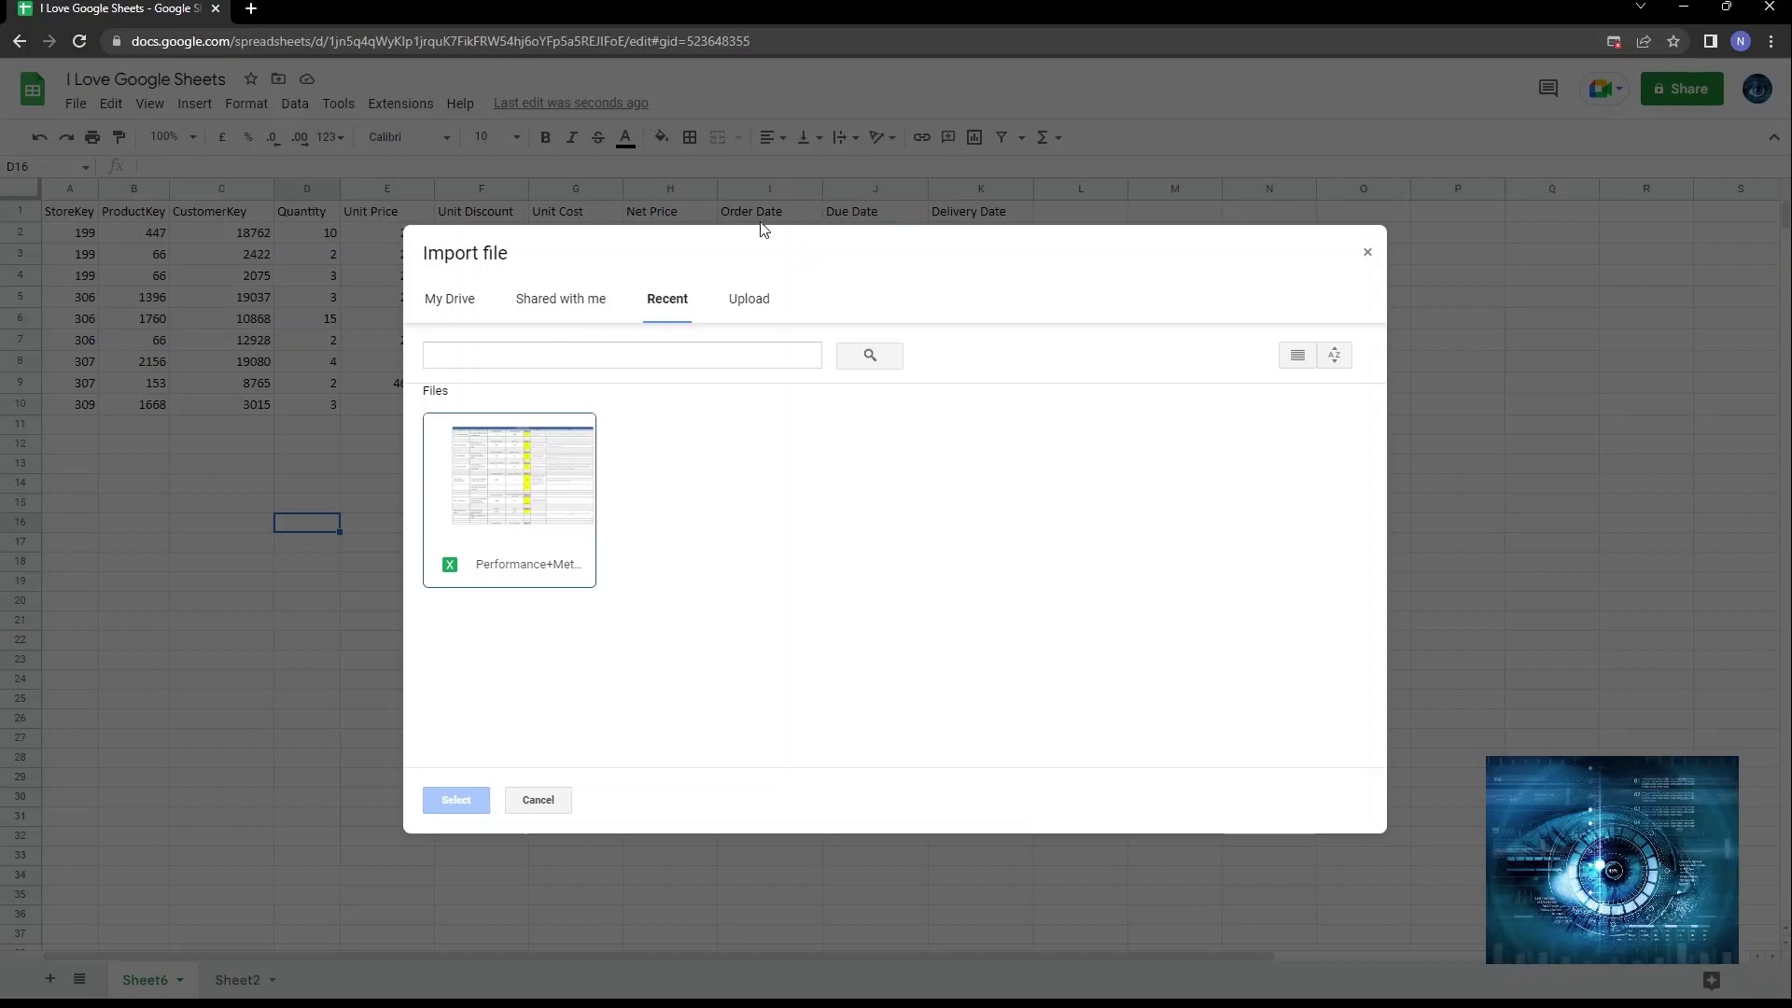
click(756, 308)
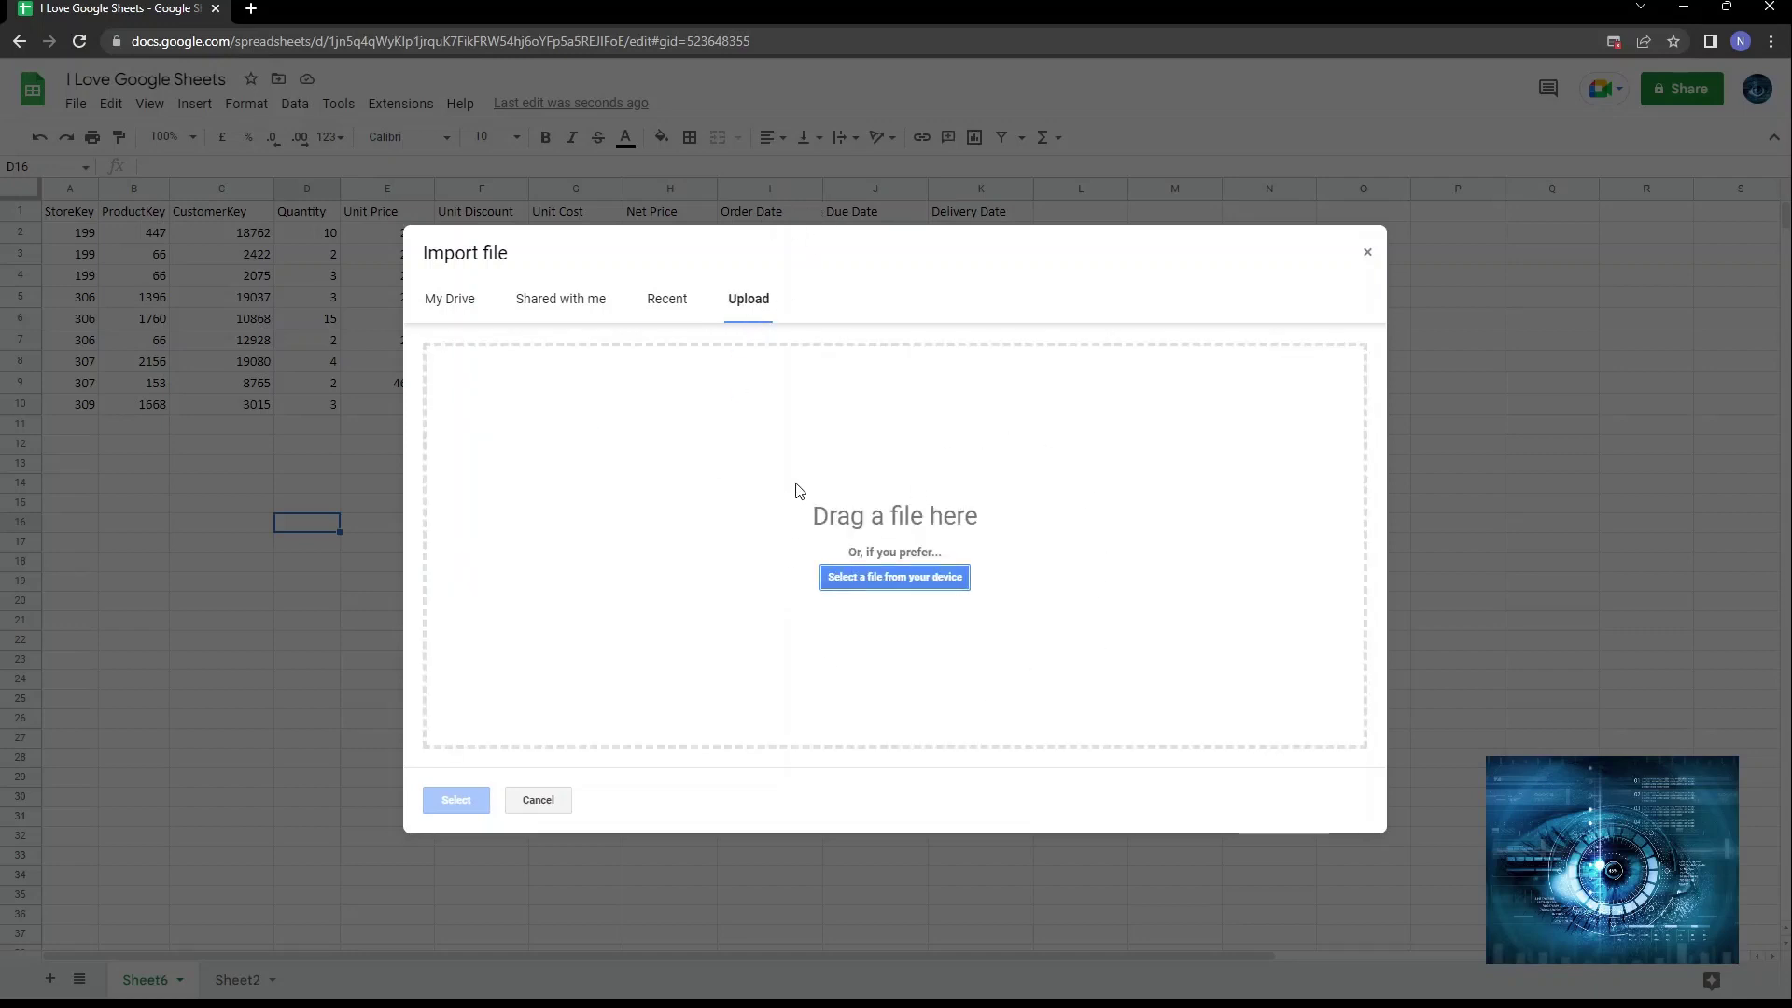
click(926, 575)
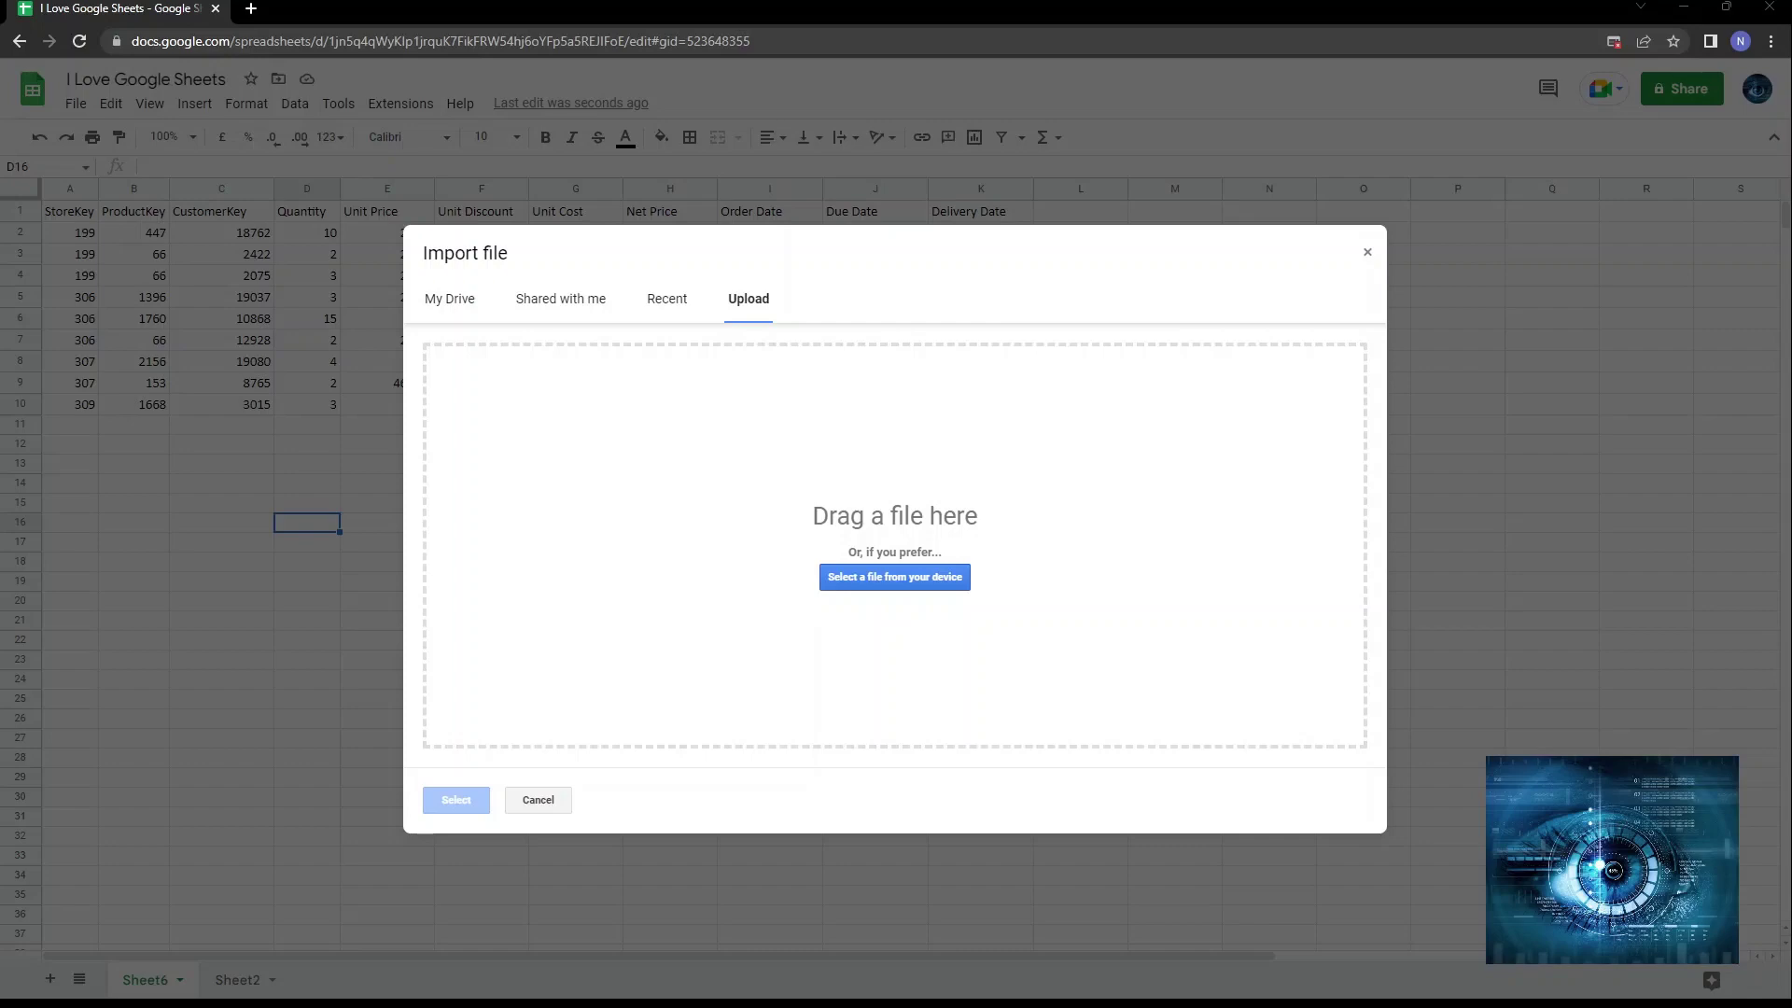
click(563, 801)
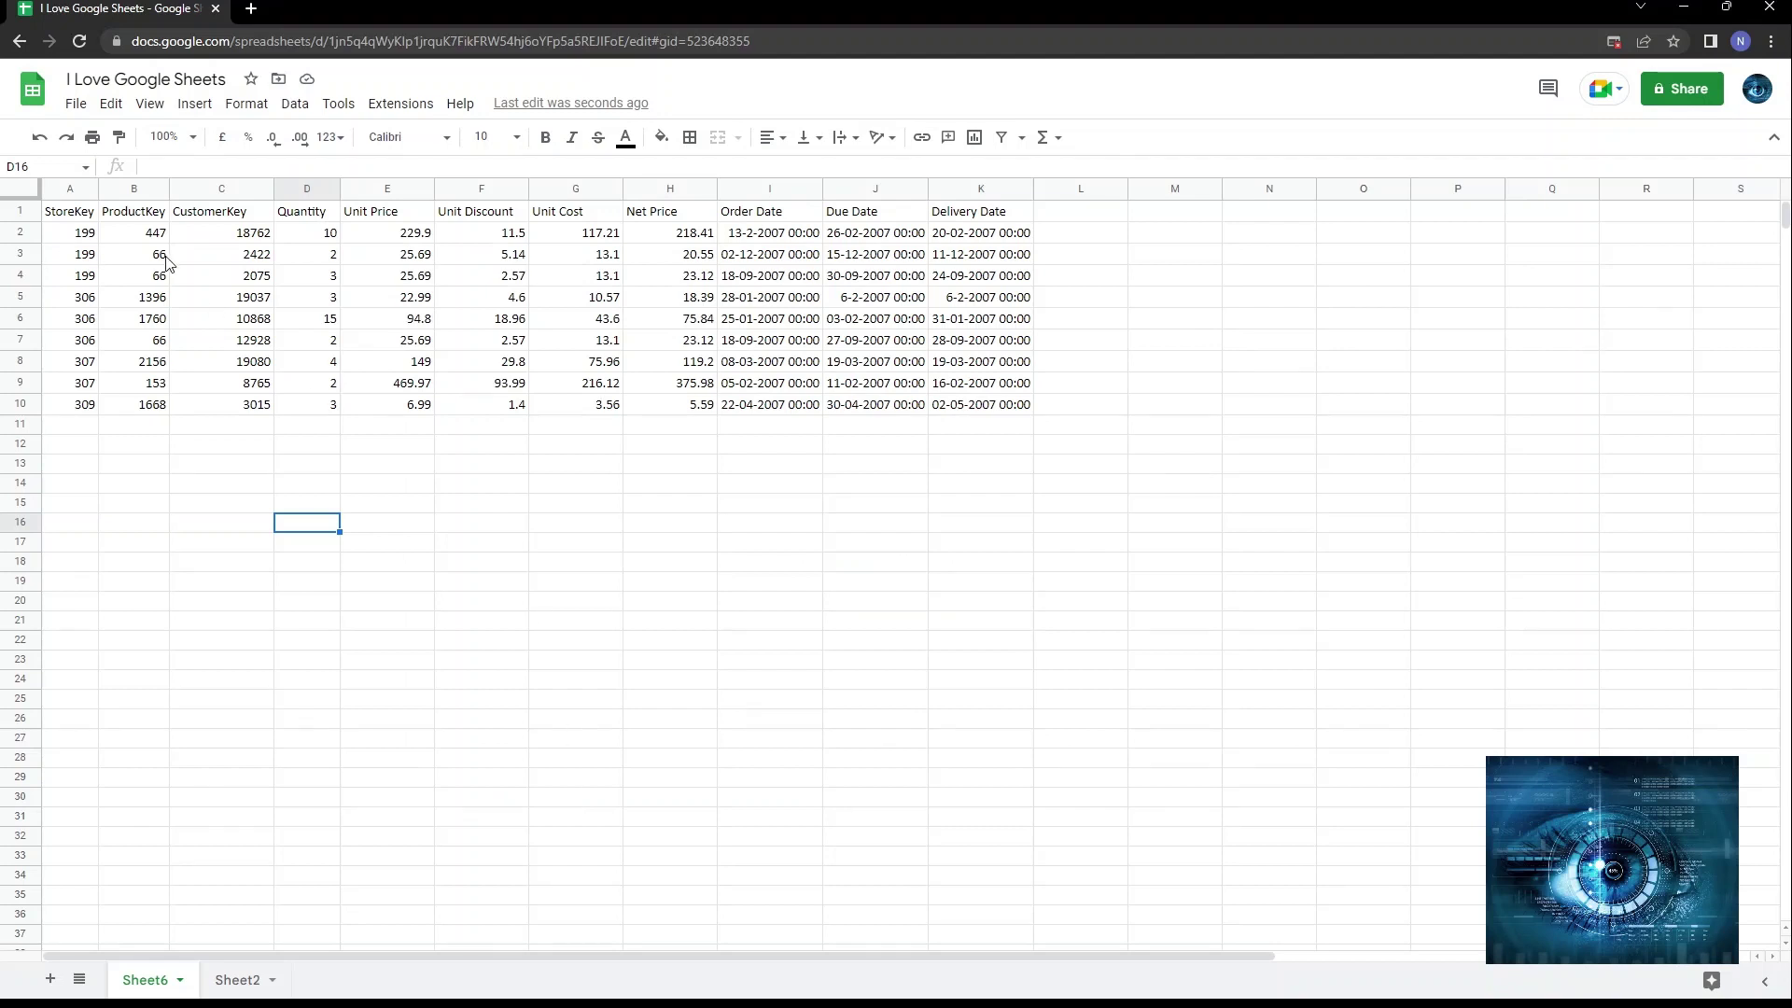
click(77, 113)
mouse_move(121, 152)
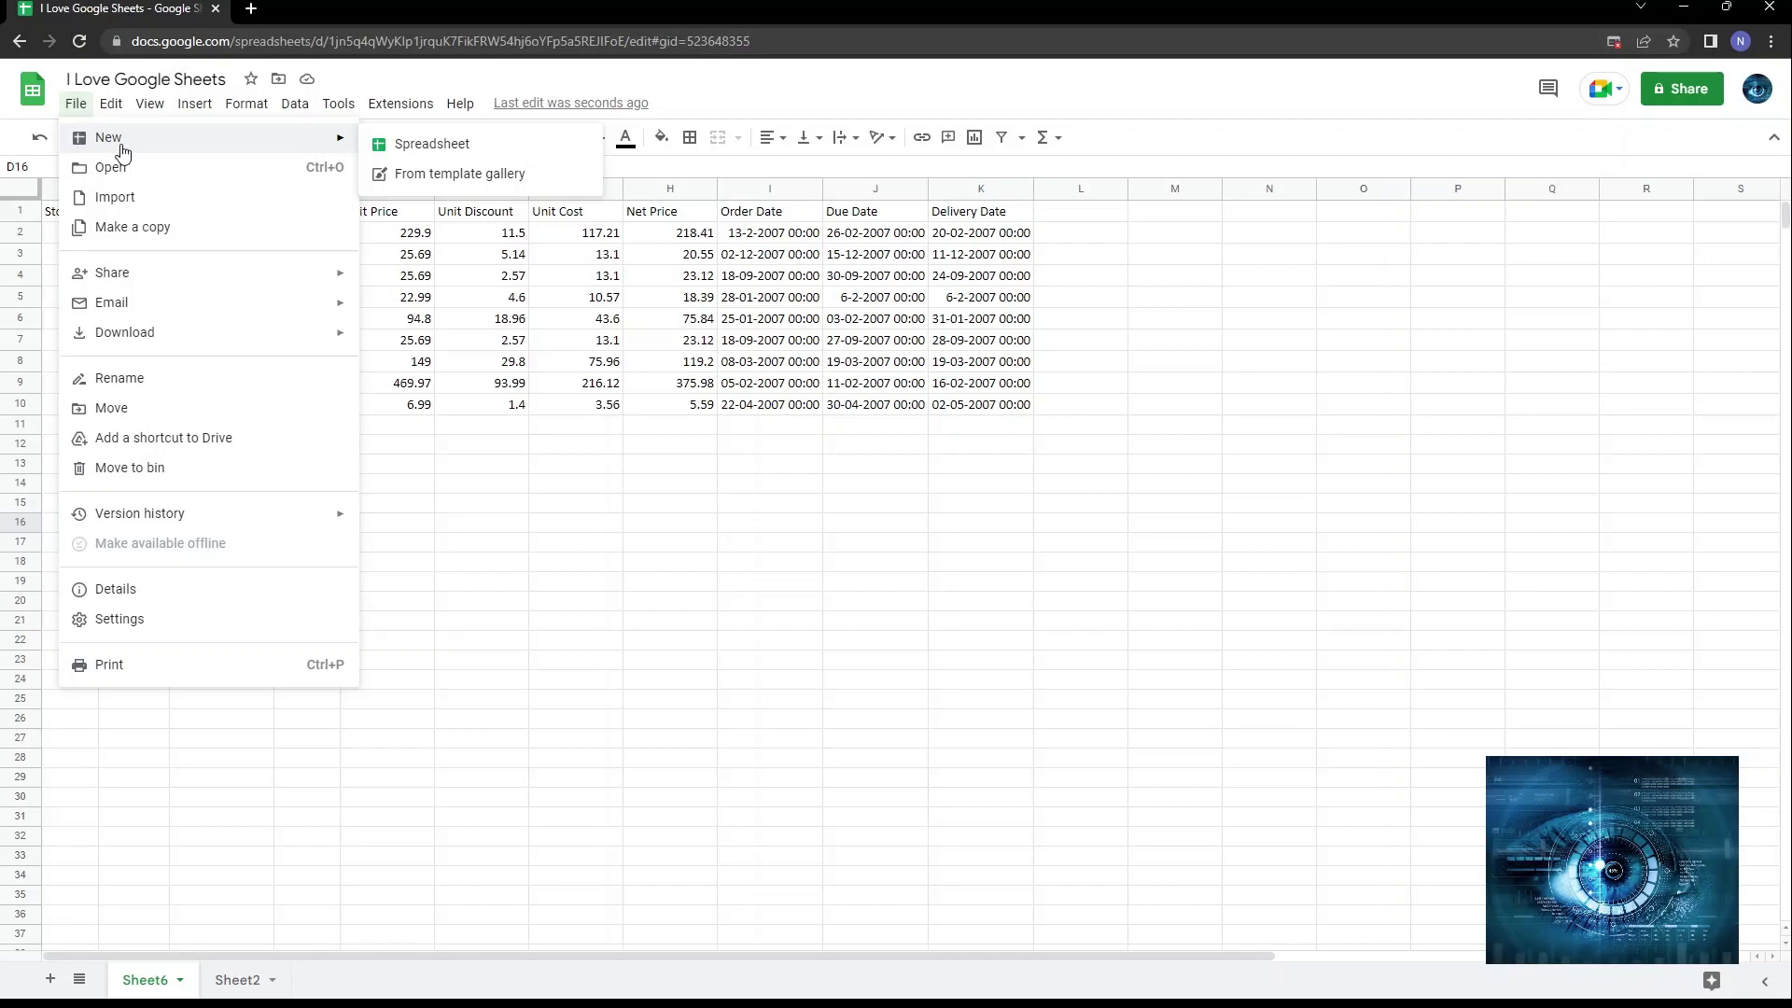
click(775, 506)
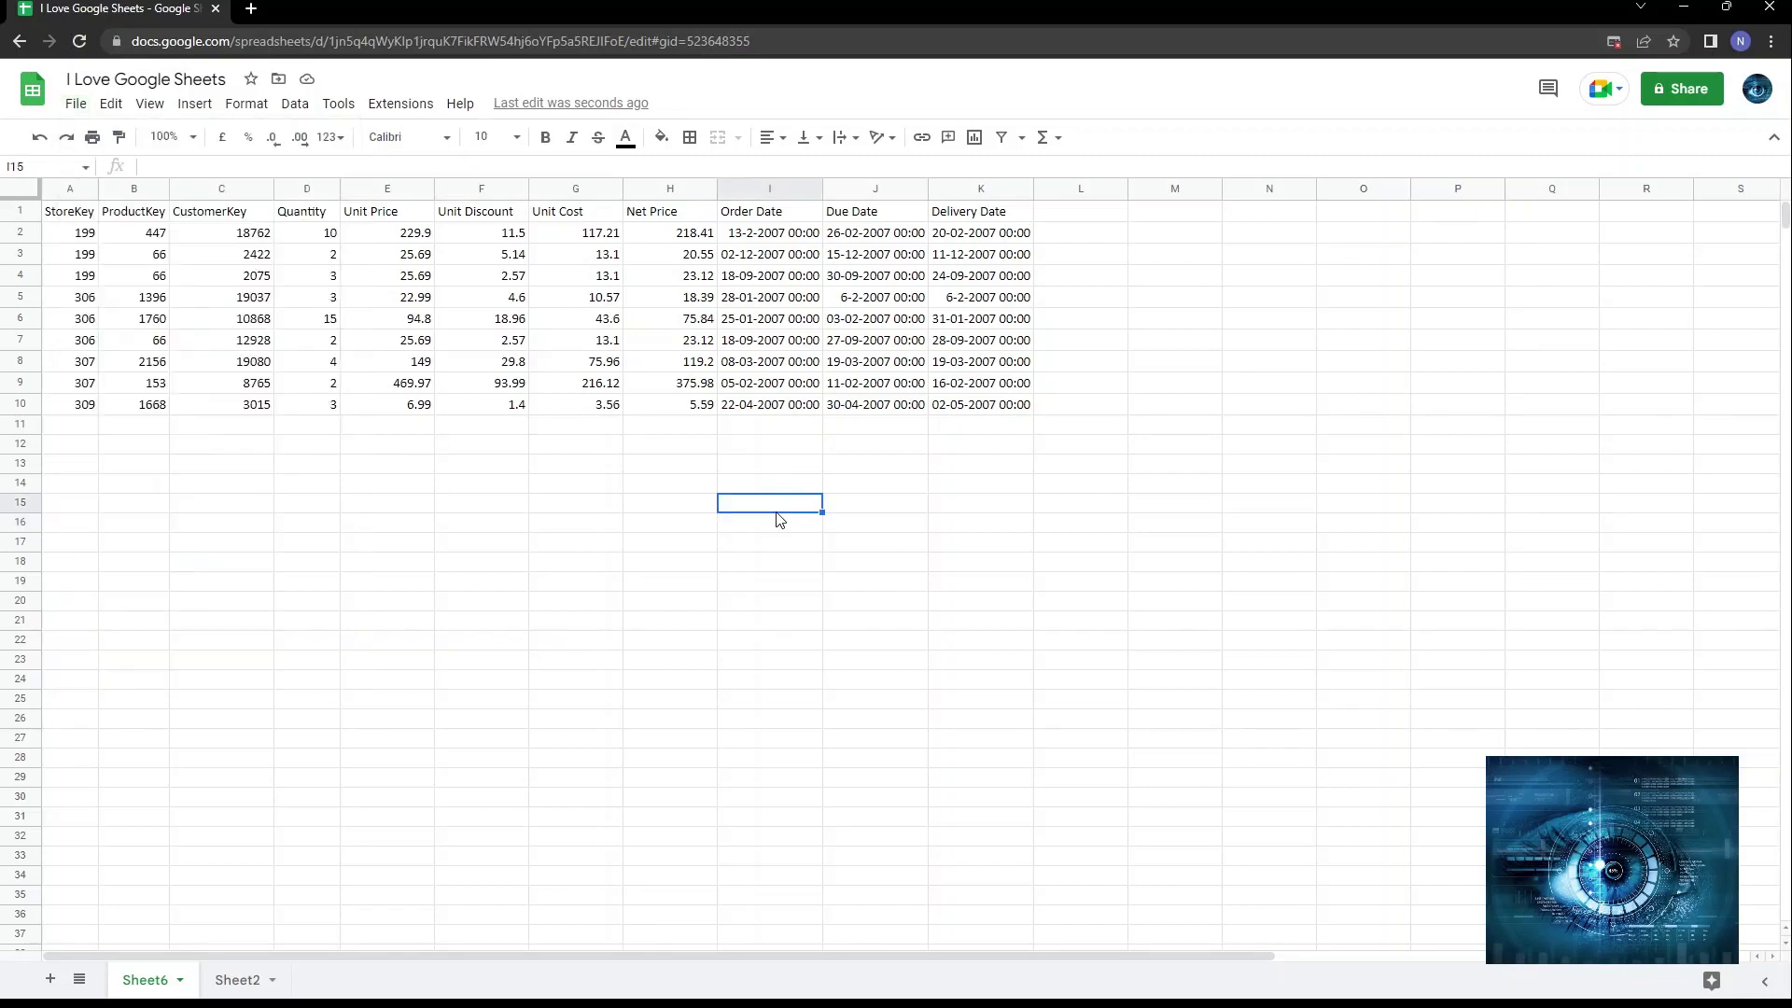
click(442, 345)
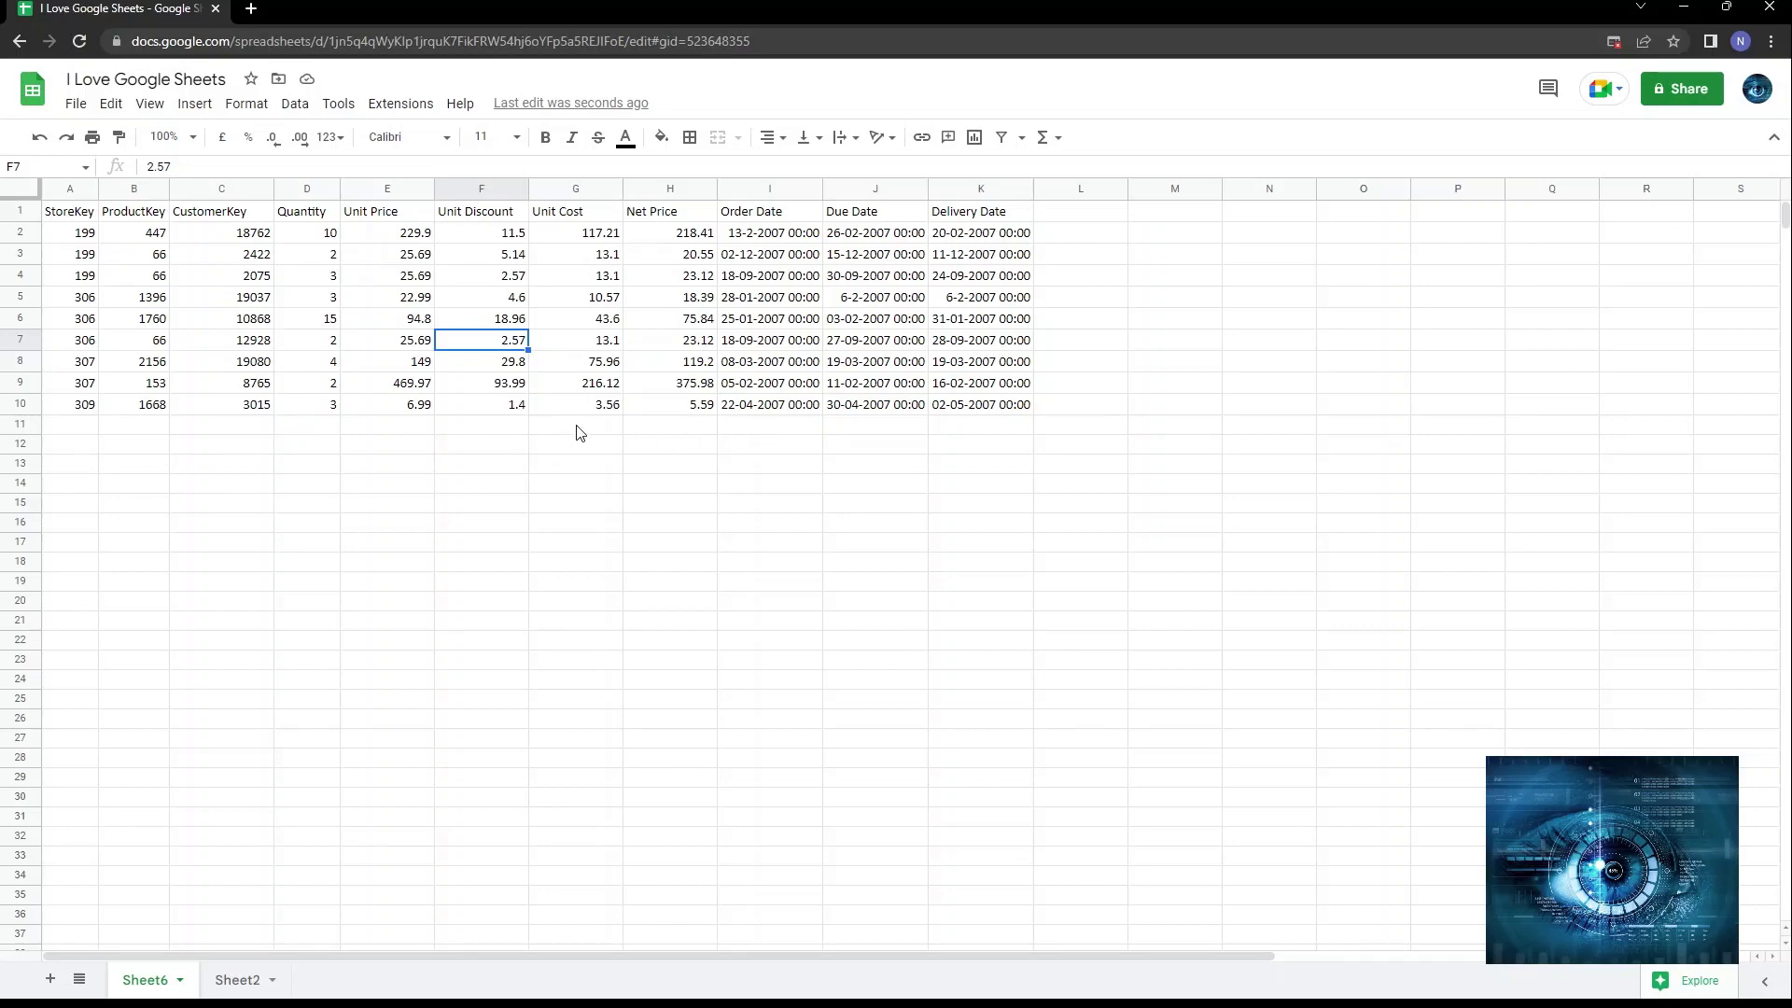
Make a copy of the spreadsheet in My Drive, named "I Love Google Sheets - Copy File".
click(77, 106)
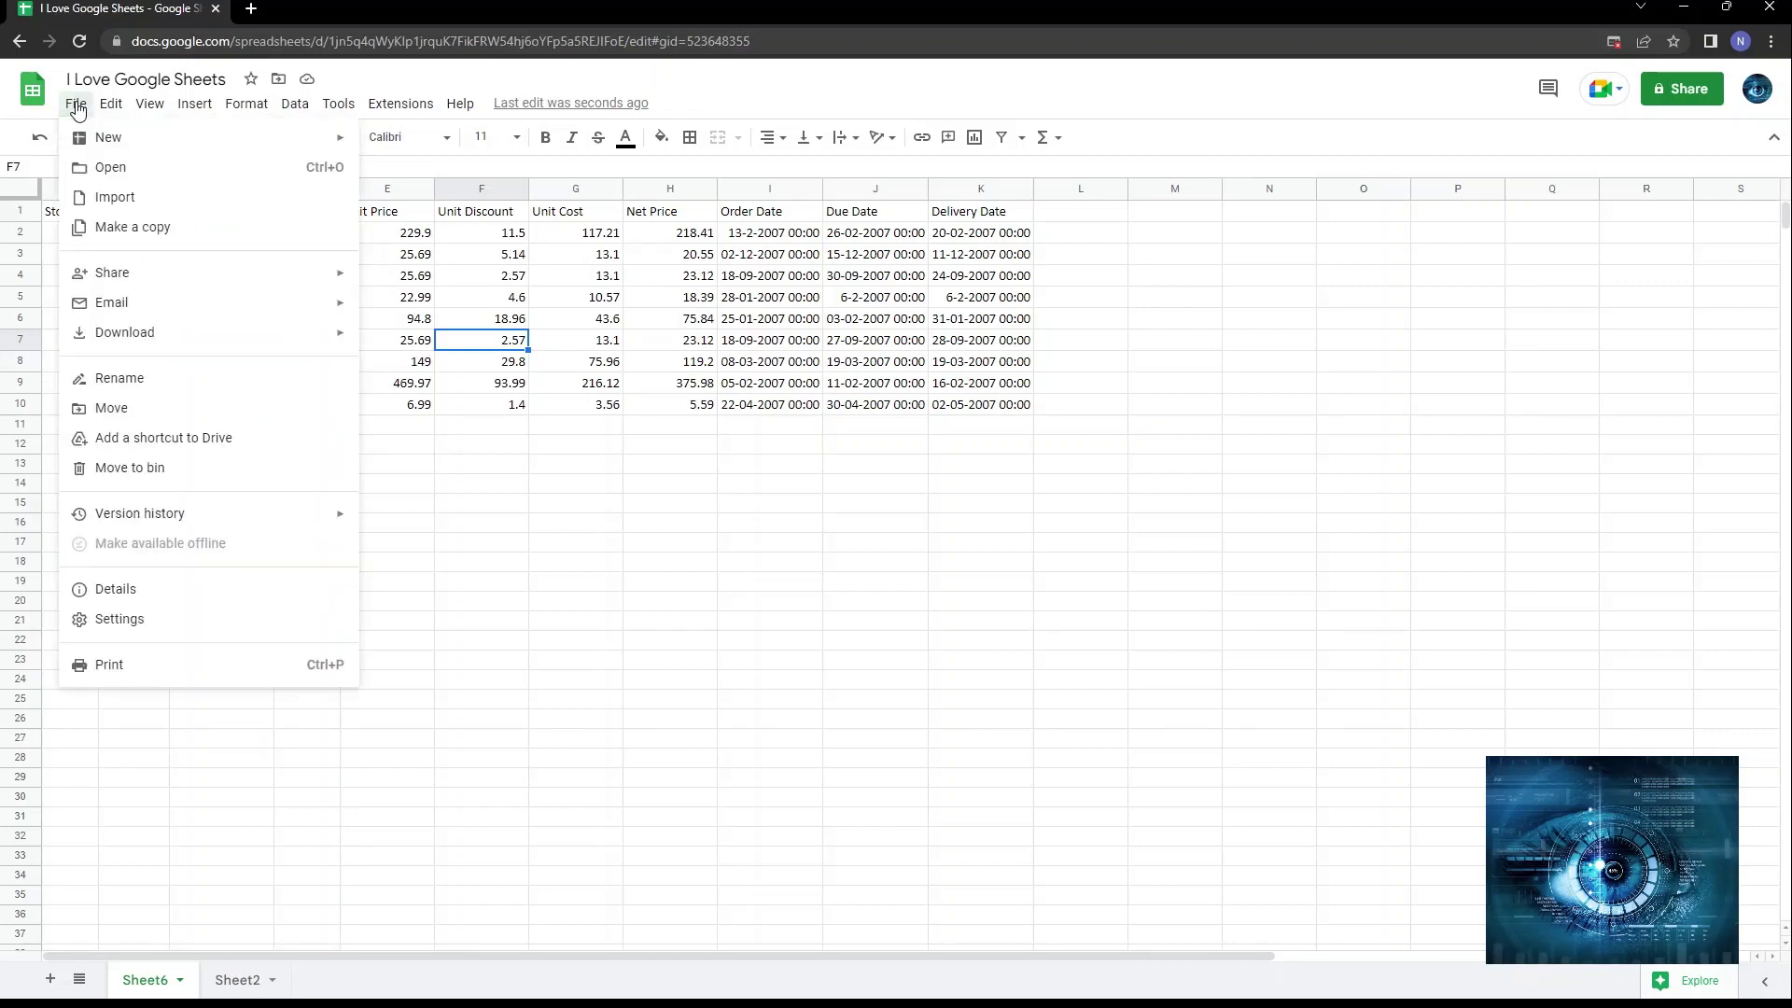
click(146, 227)
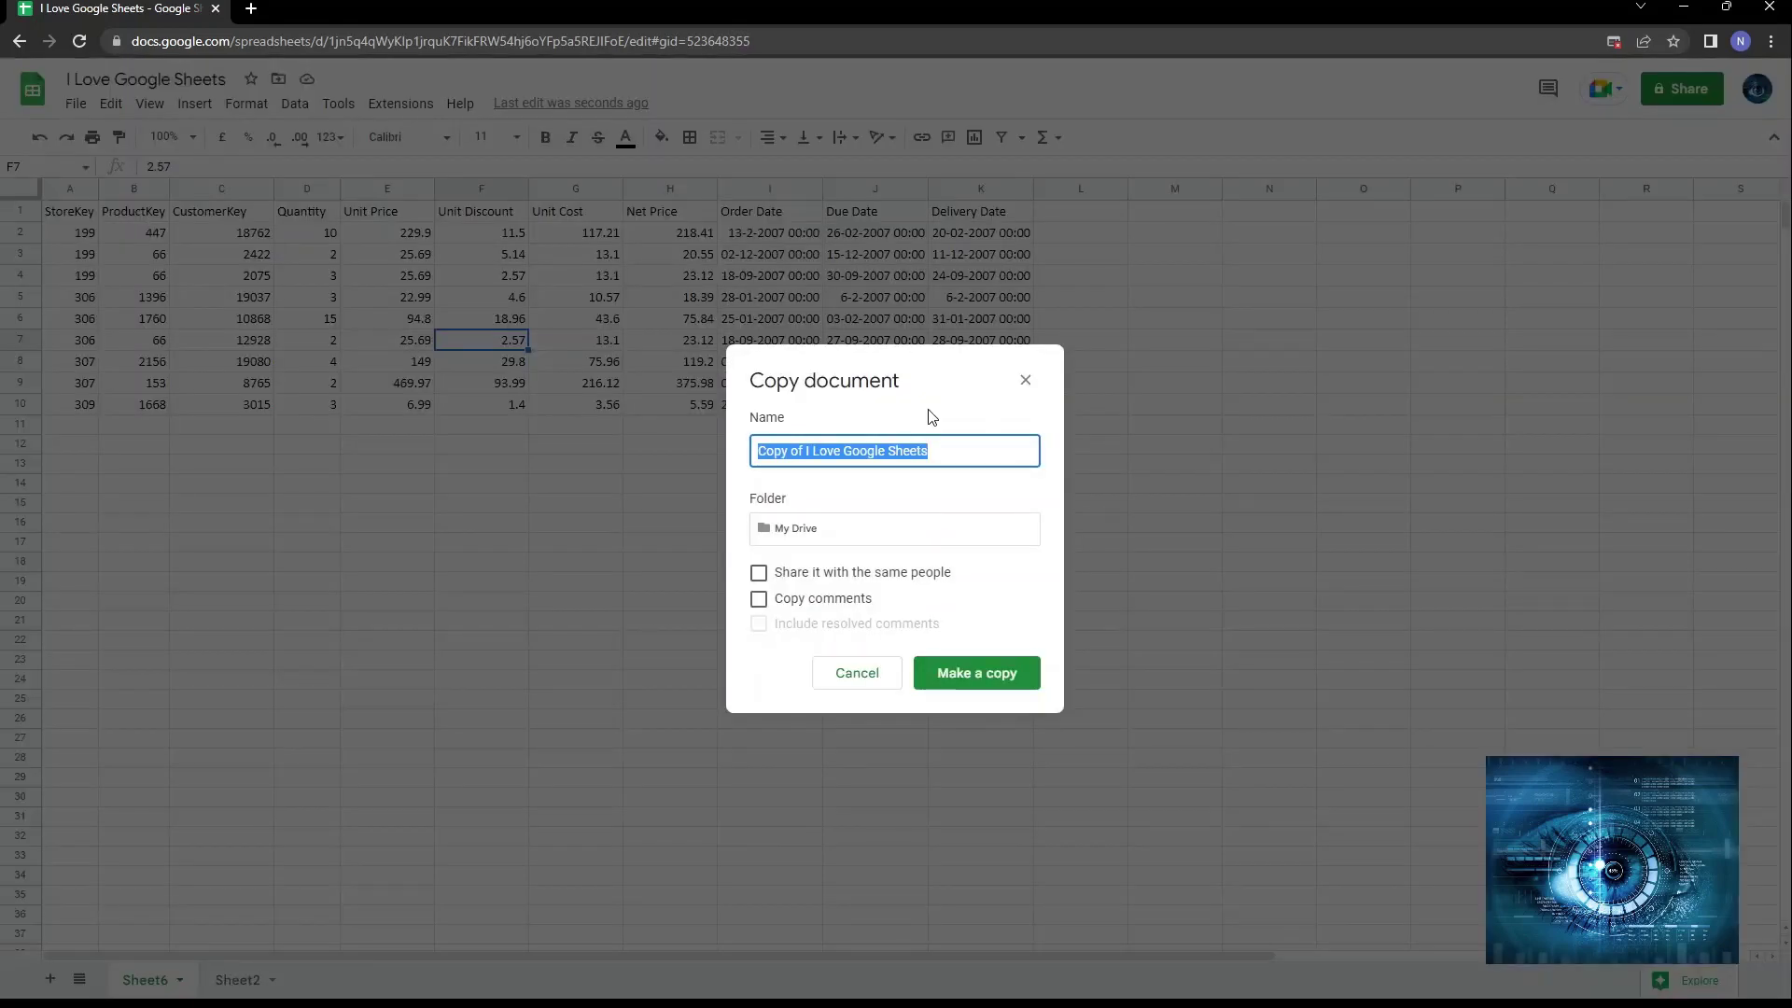
click(927, 540)
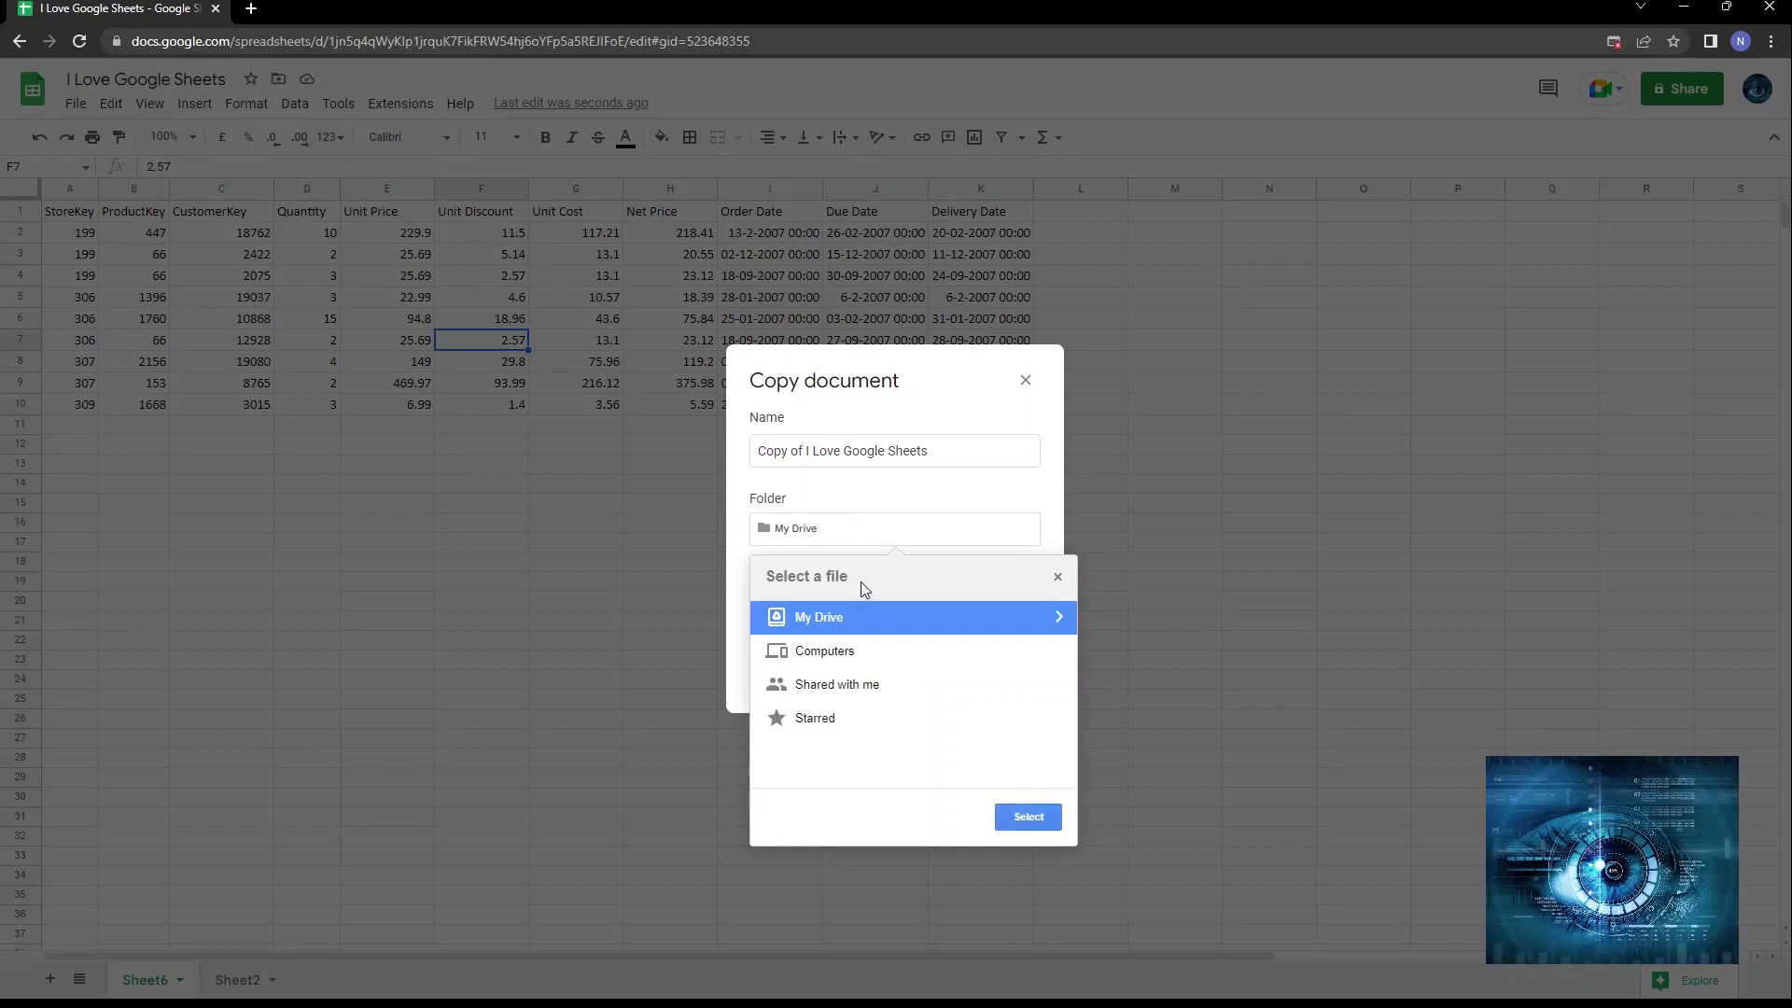
click(808, 448)
key(shift+Home)
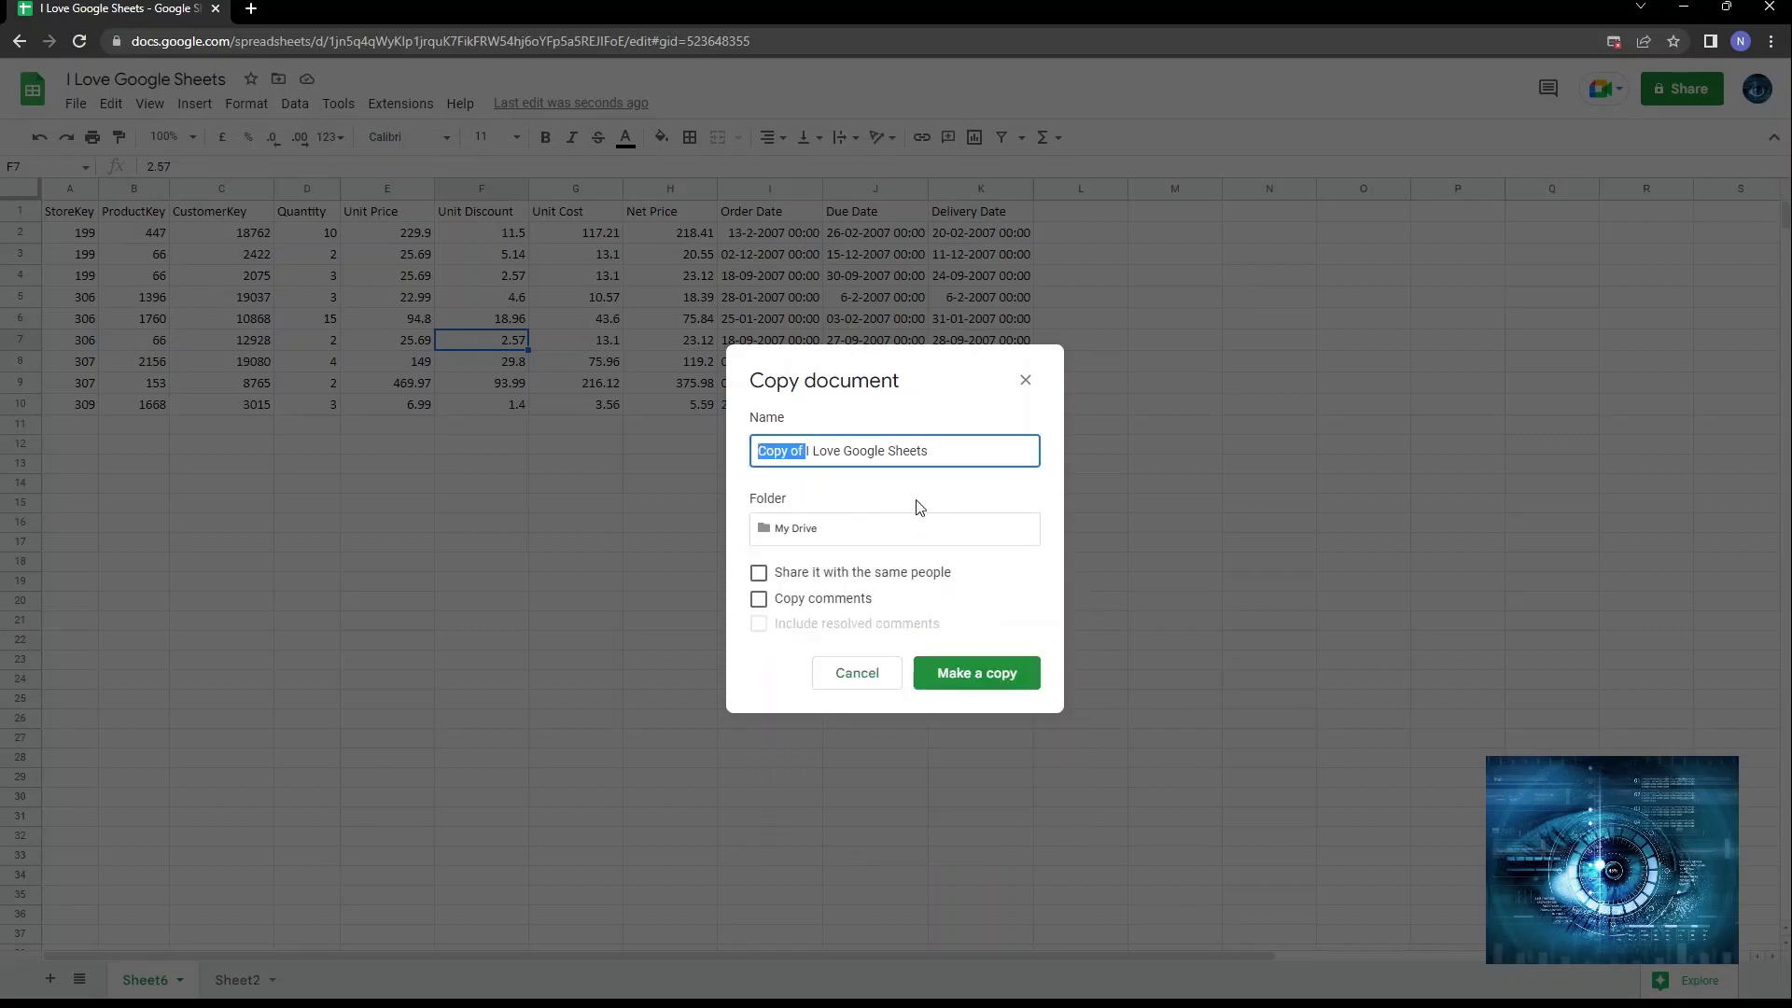
key(BackSpace)
key(End)
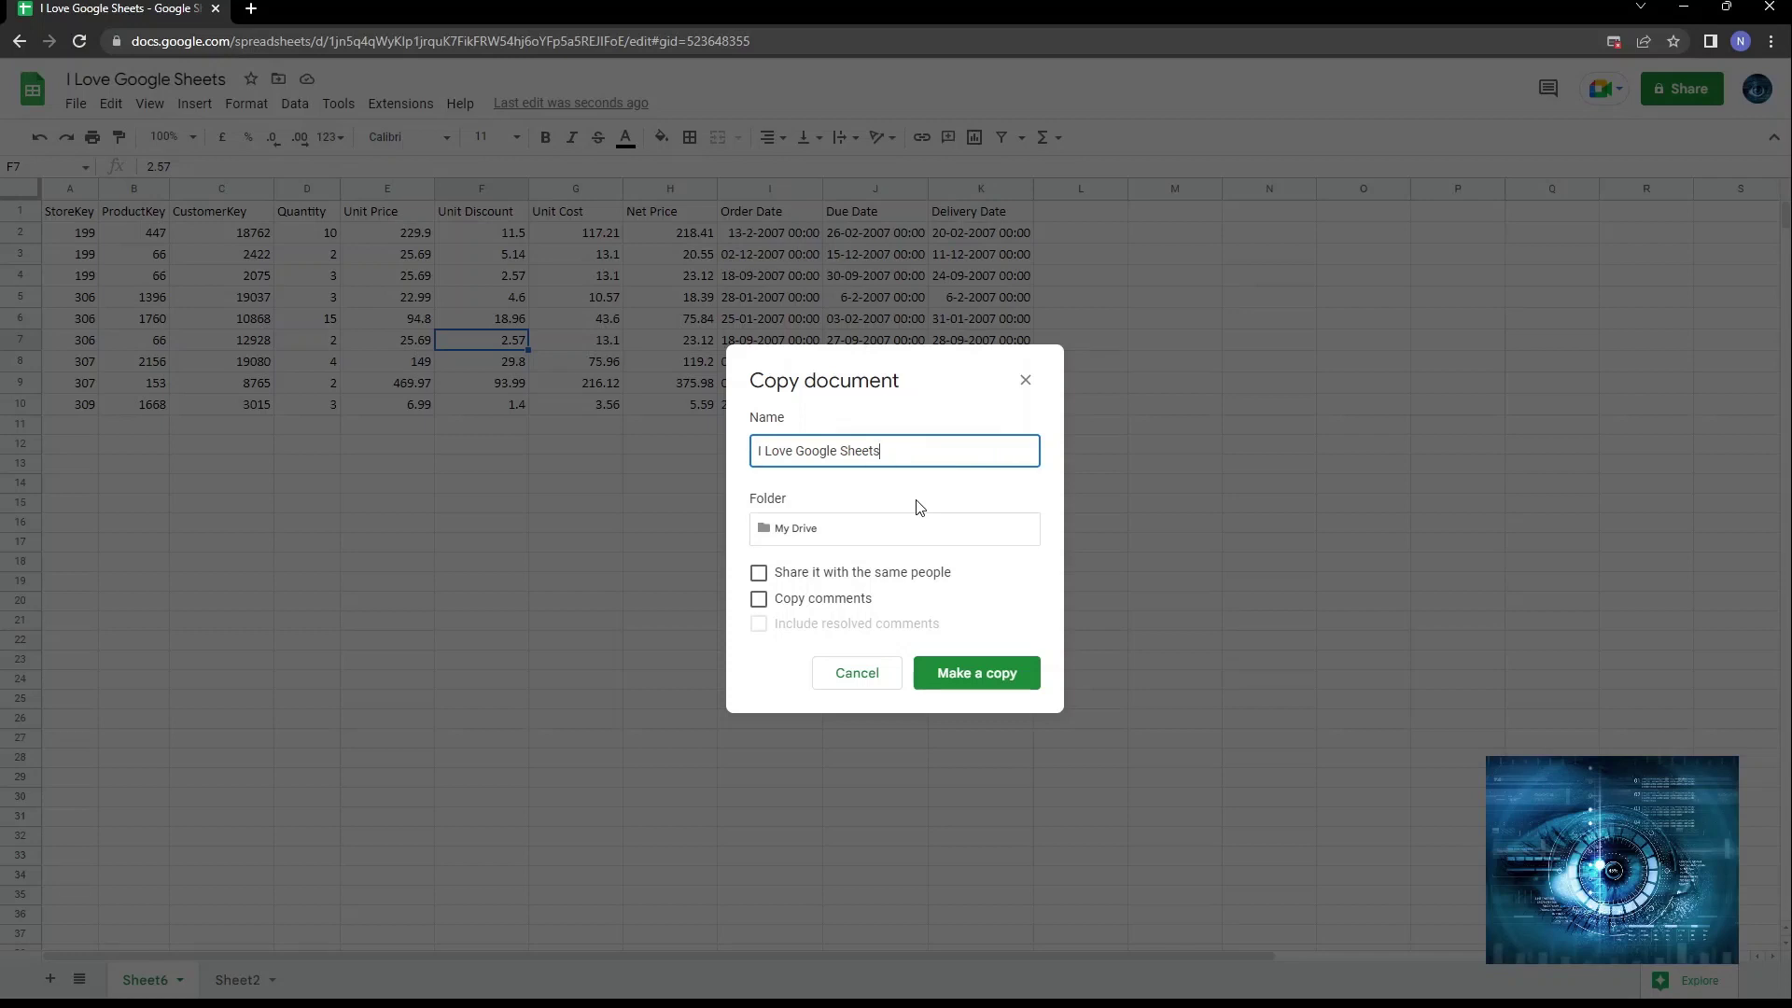
text(- Copy File)
click(1018, 675)
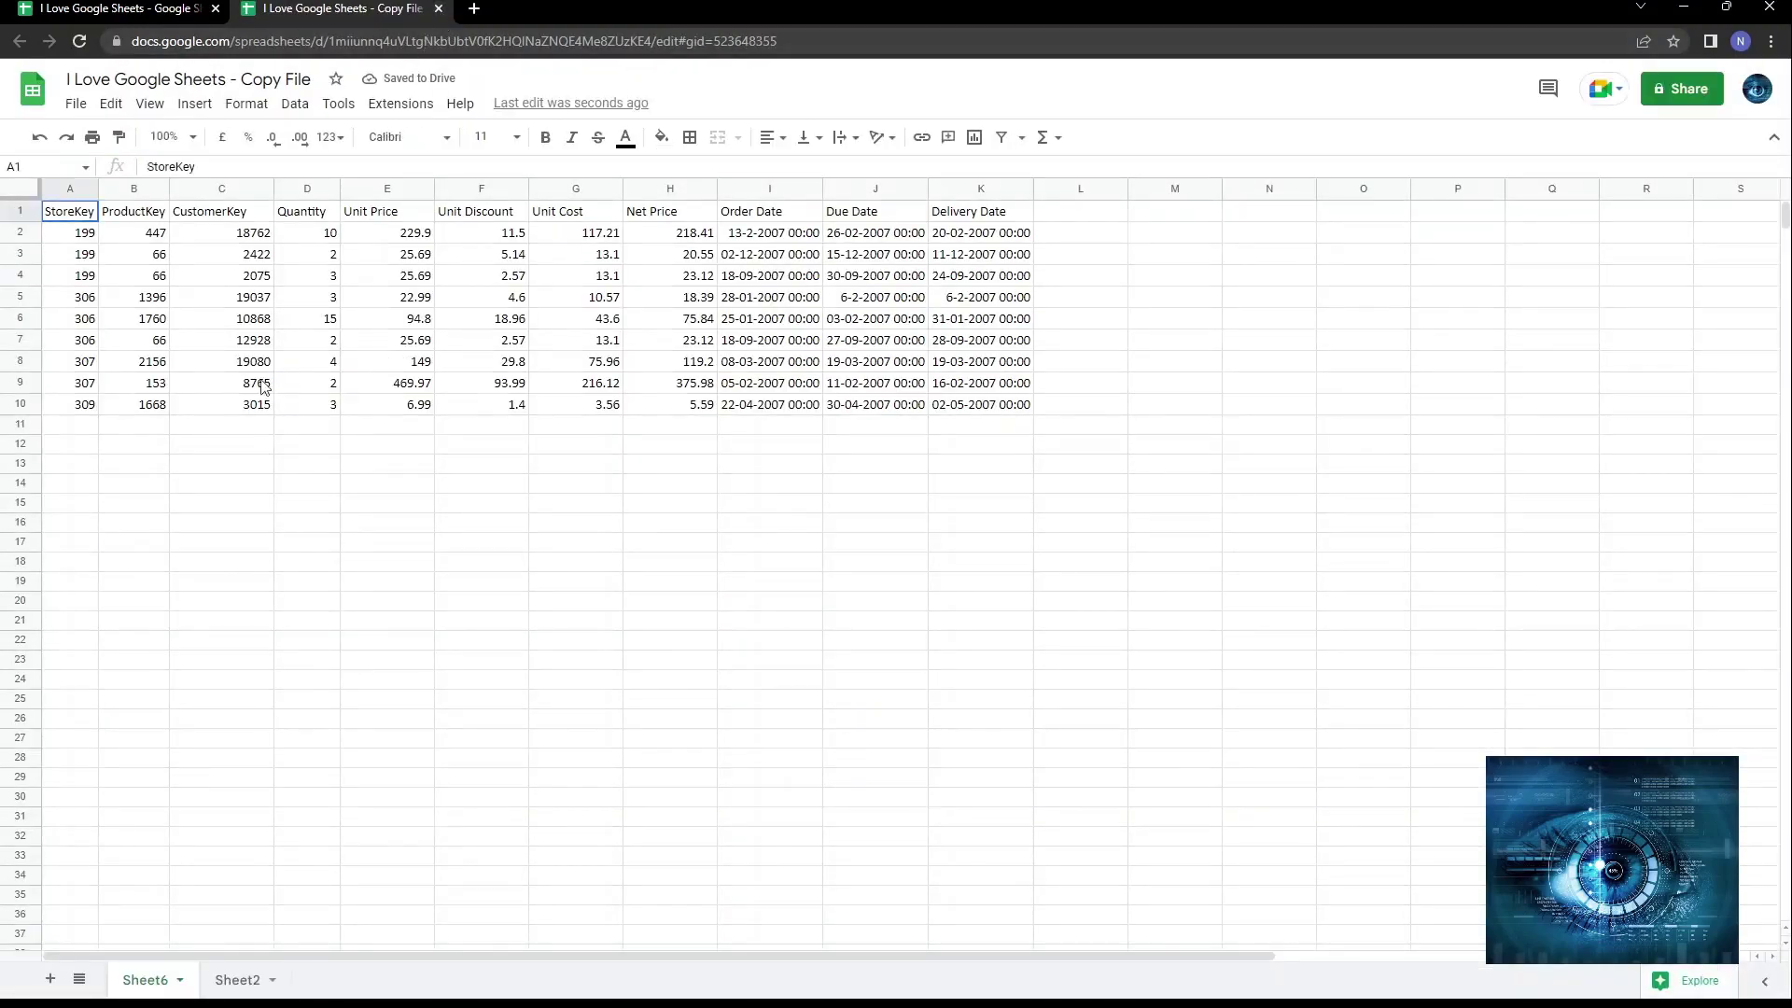
Compare the original I Love Google Sheets spreadsheet with its copy, and close the copy.
click(103, 8)
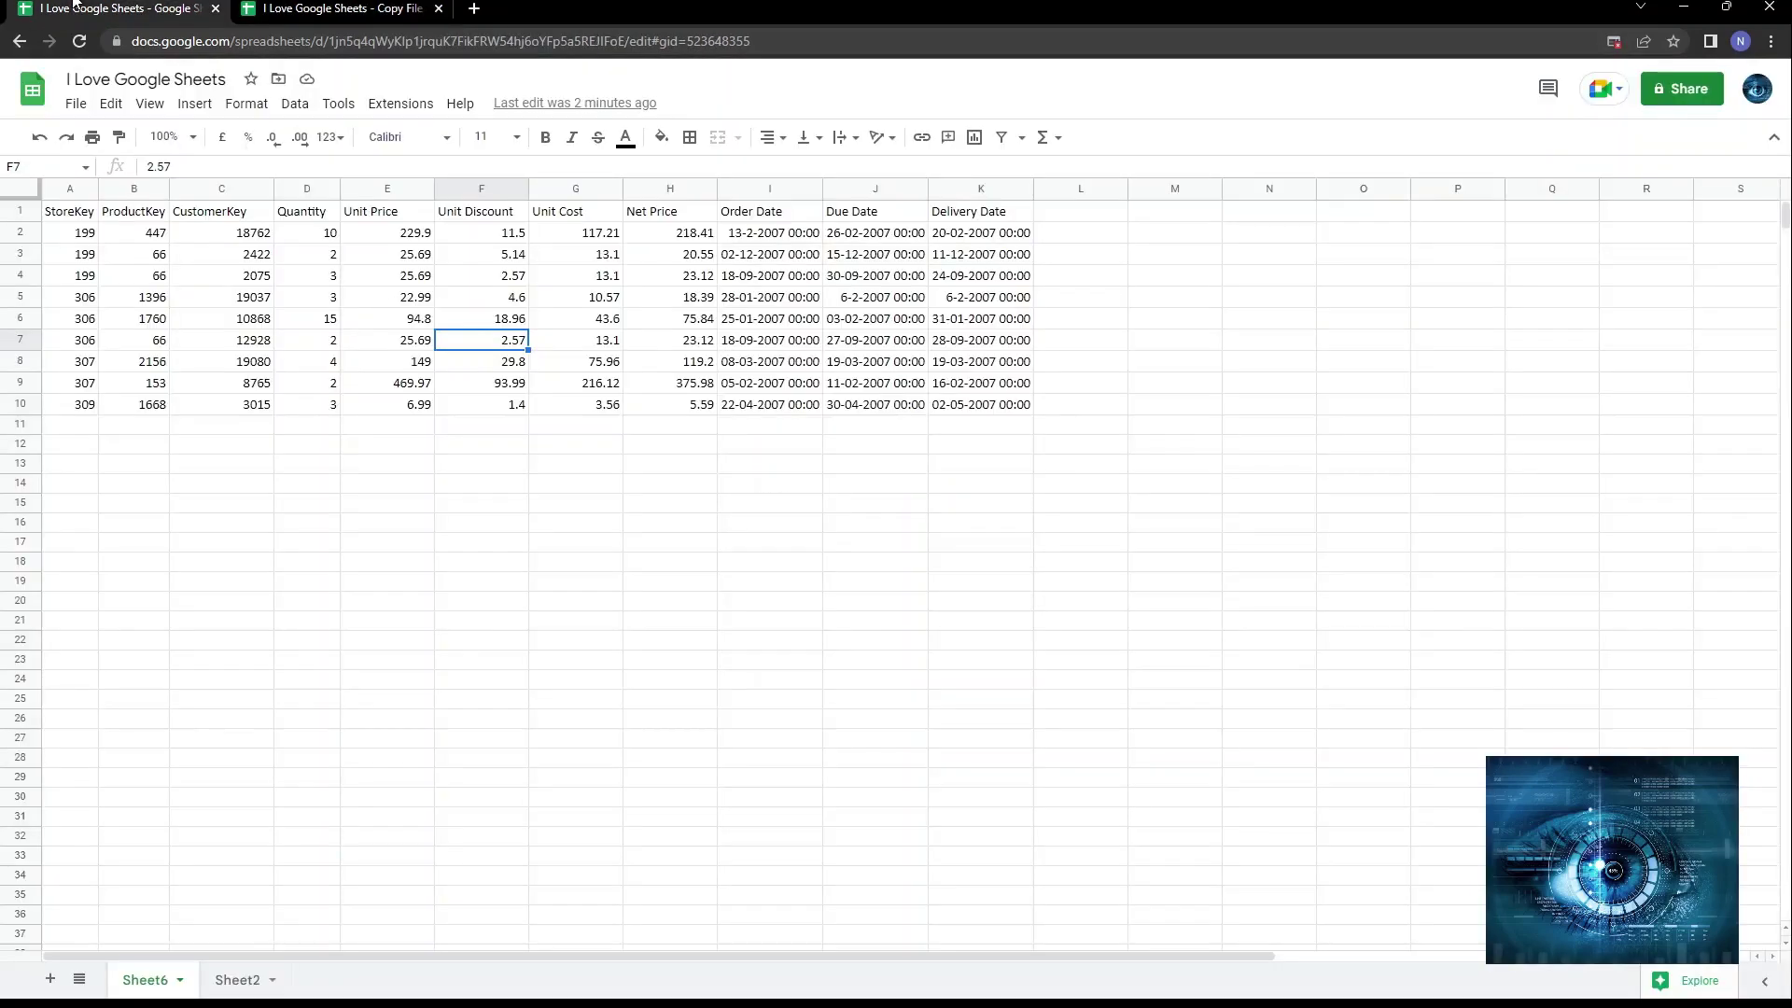
click(379, 13)
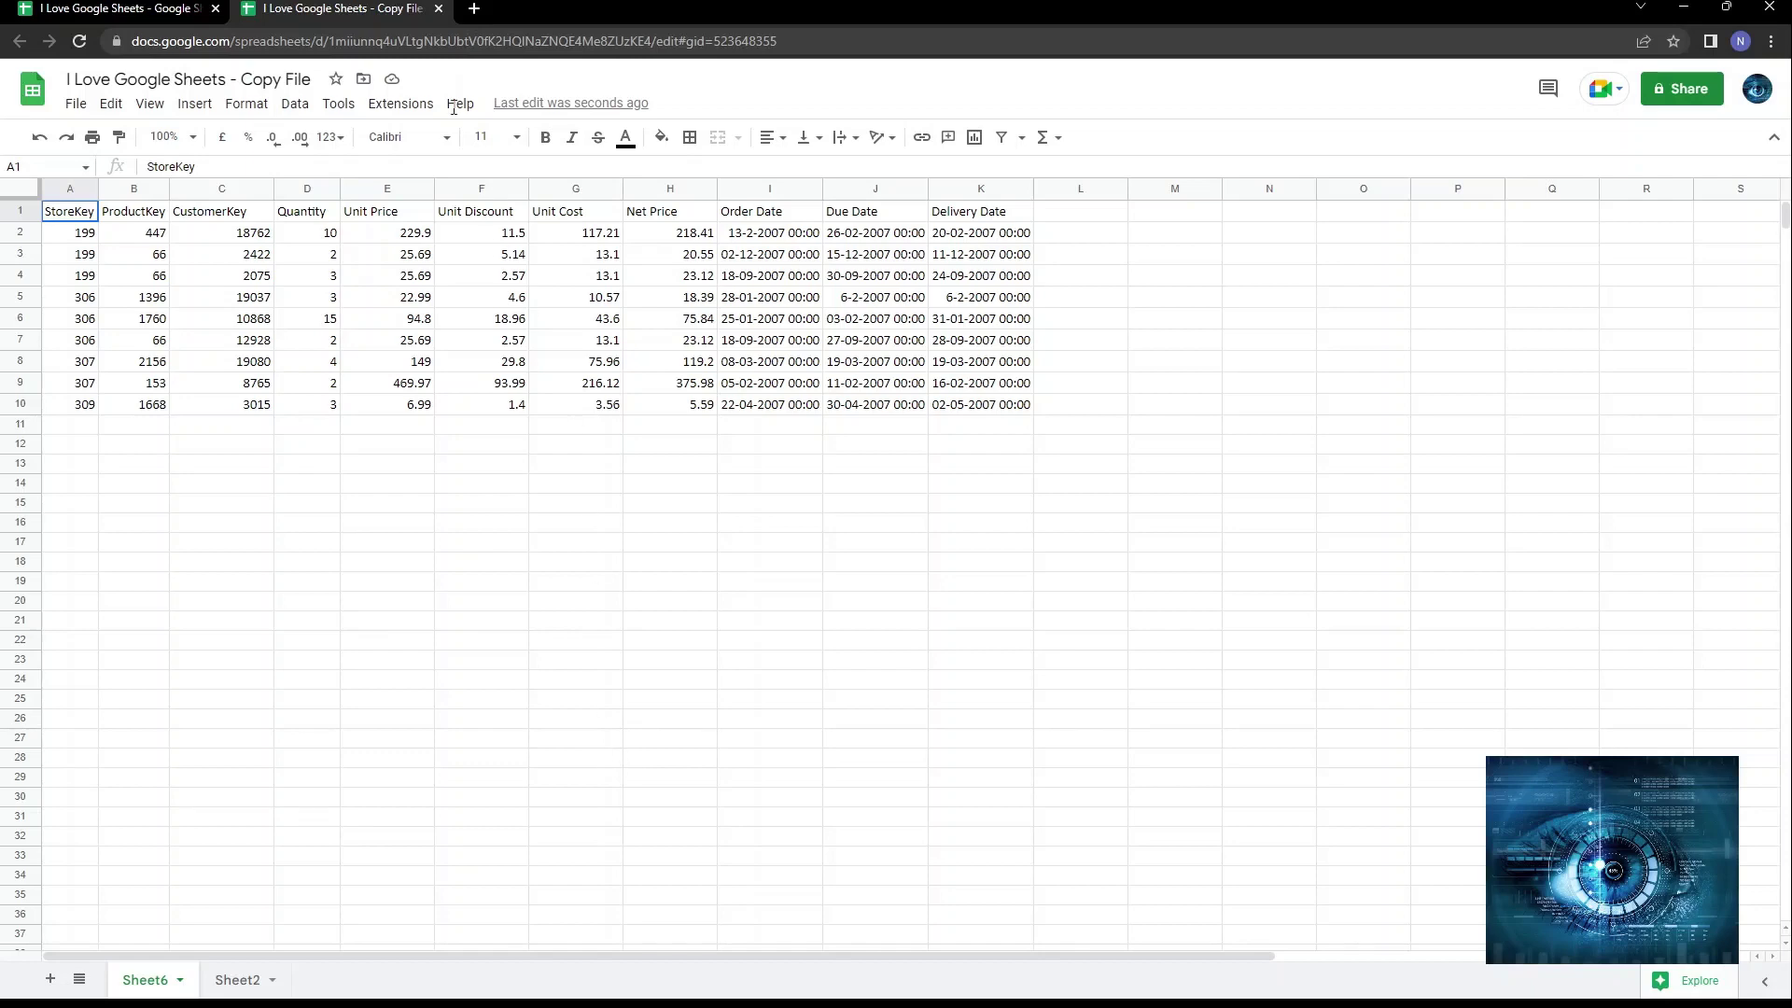
click(439, 8)
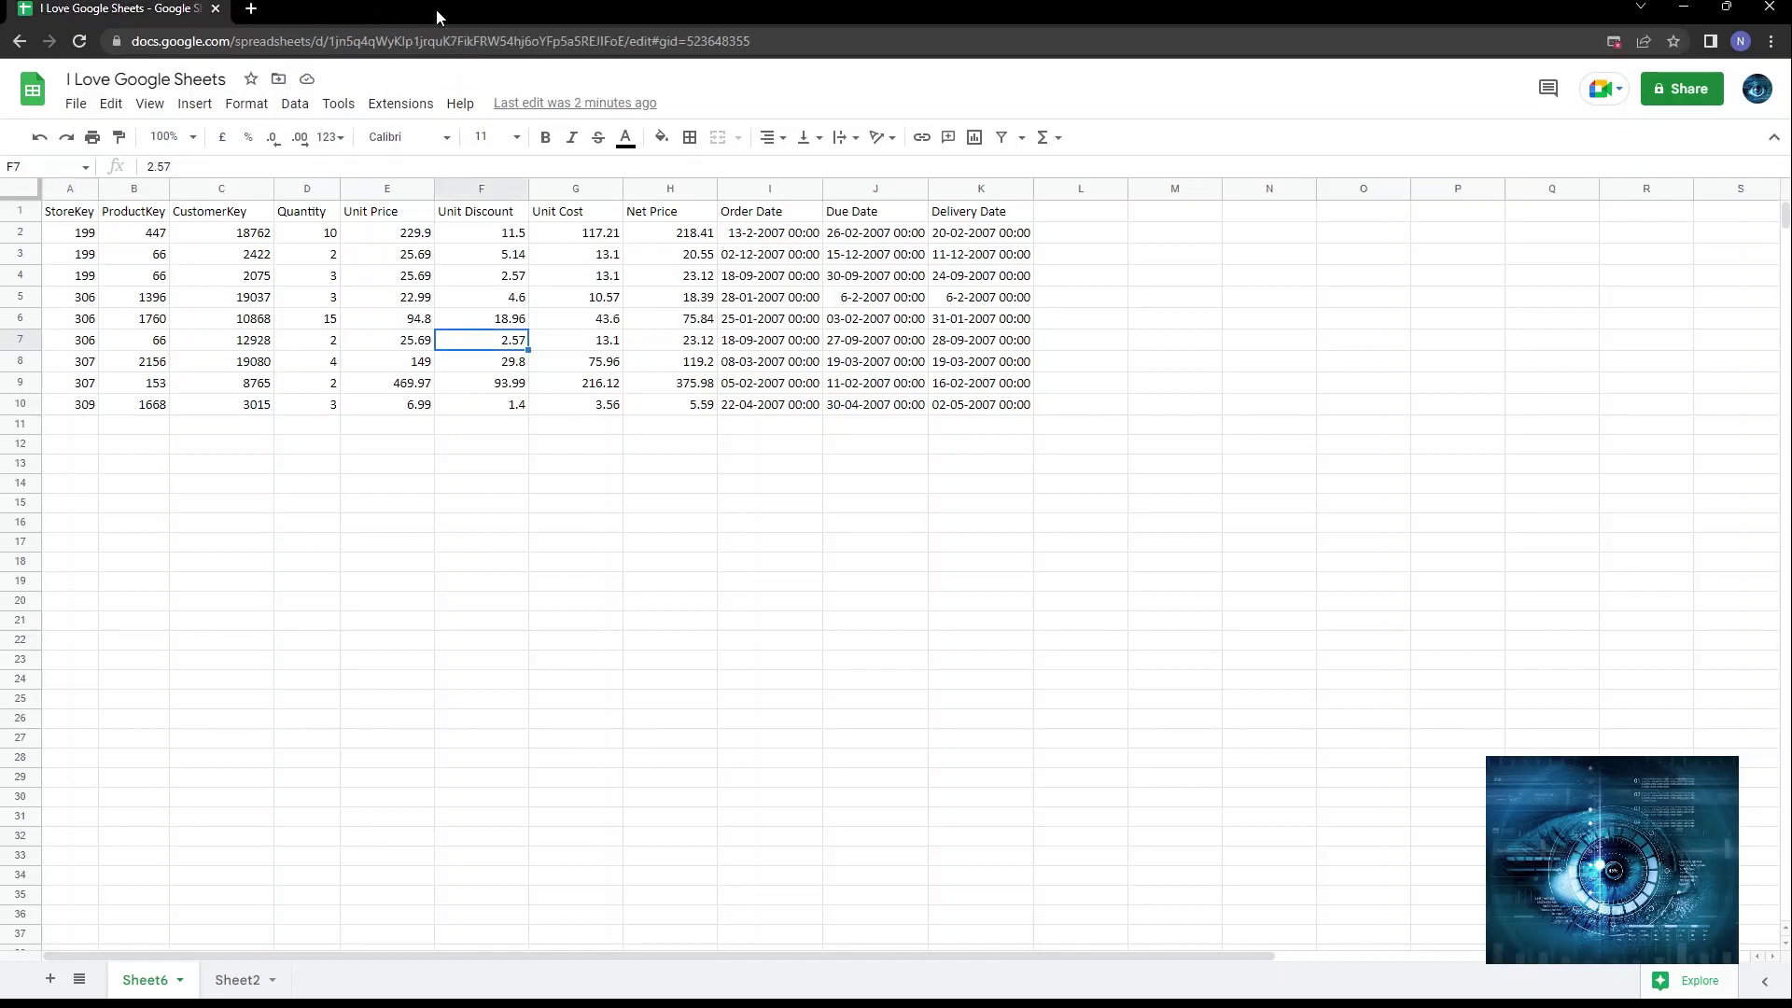
Review the File commands, beginning with the options for creating a new file.
click(74, 106)
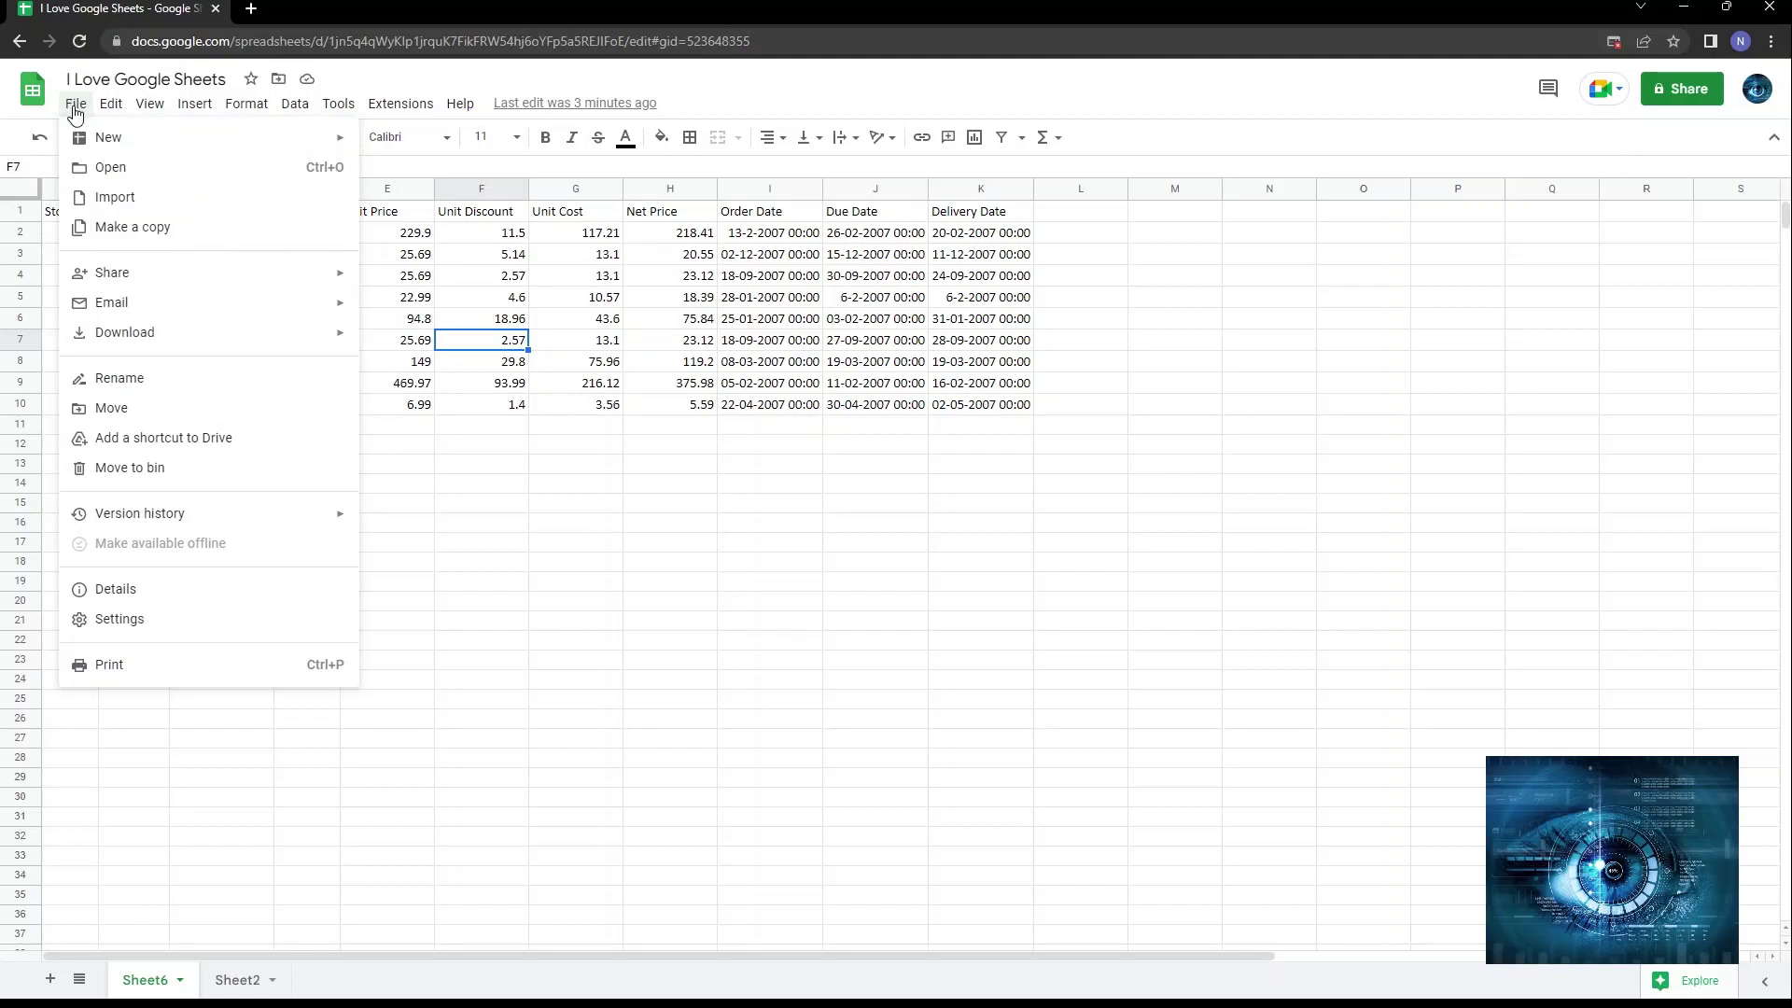
mouse_move(89, 142)
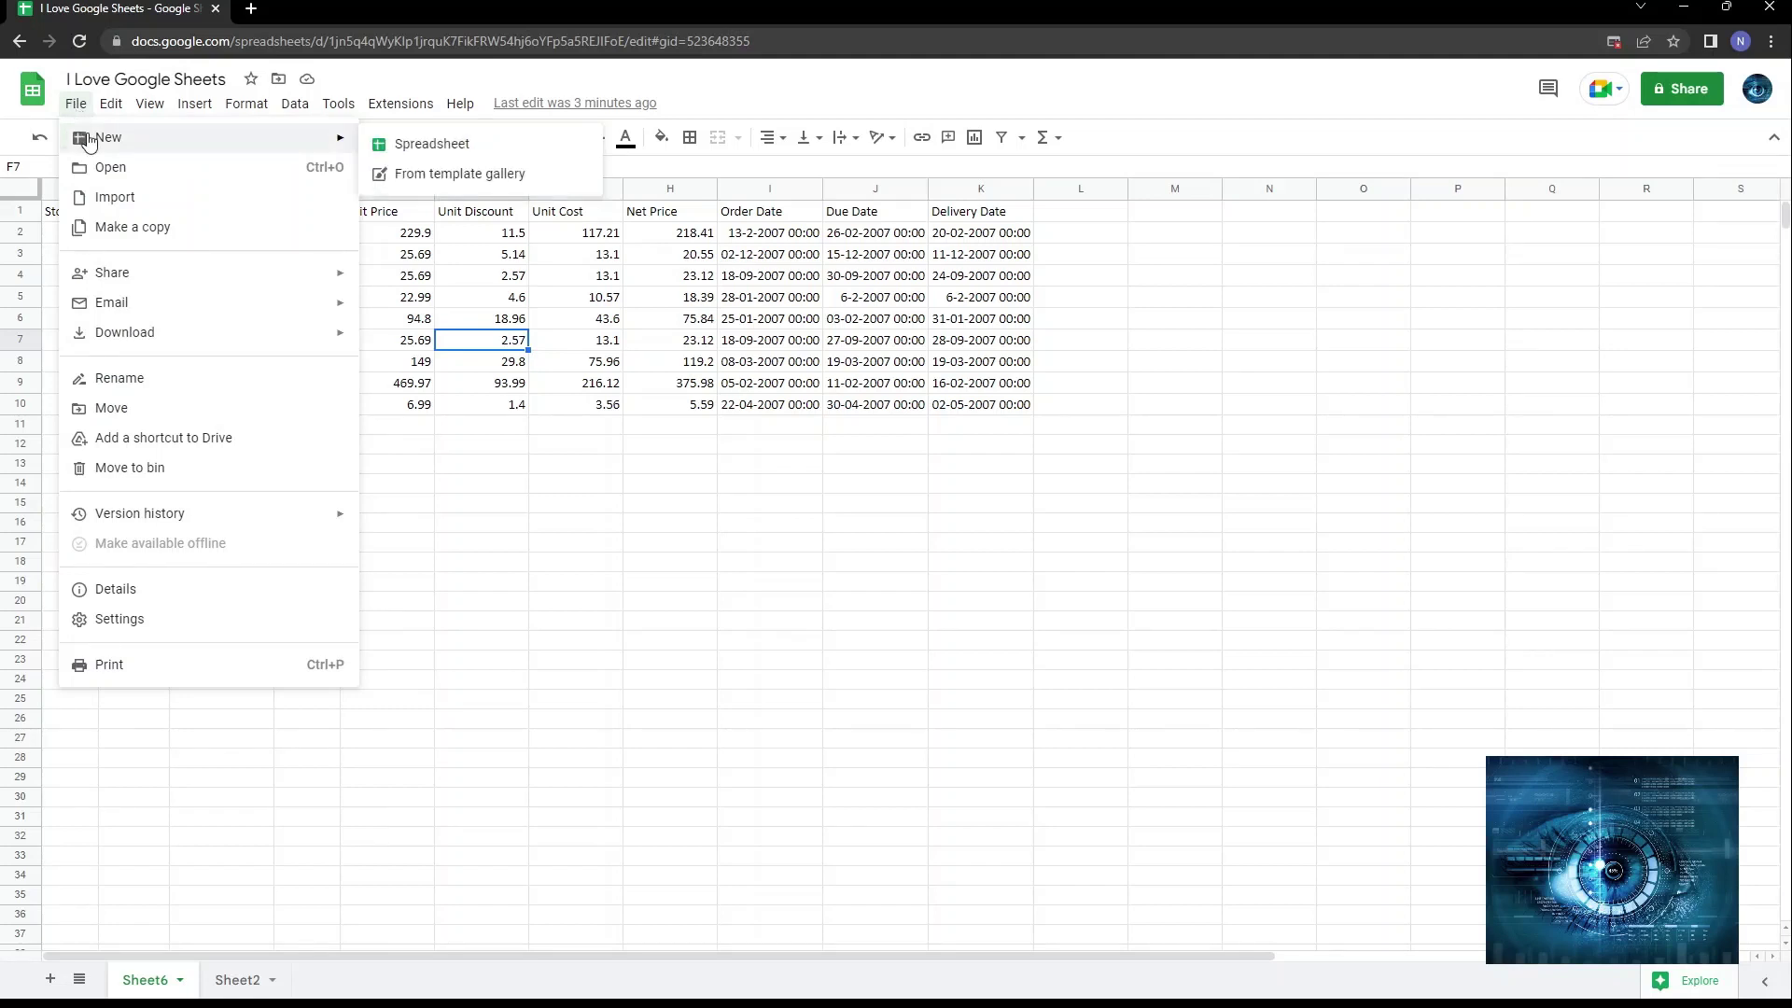